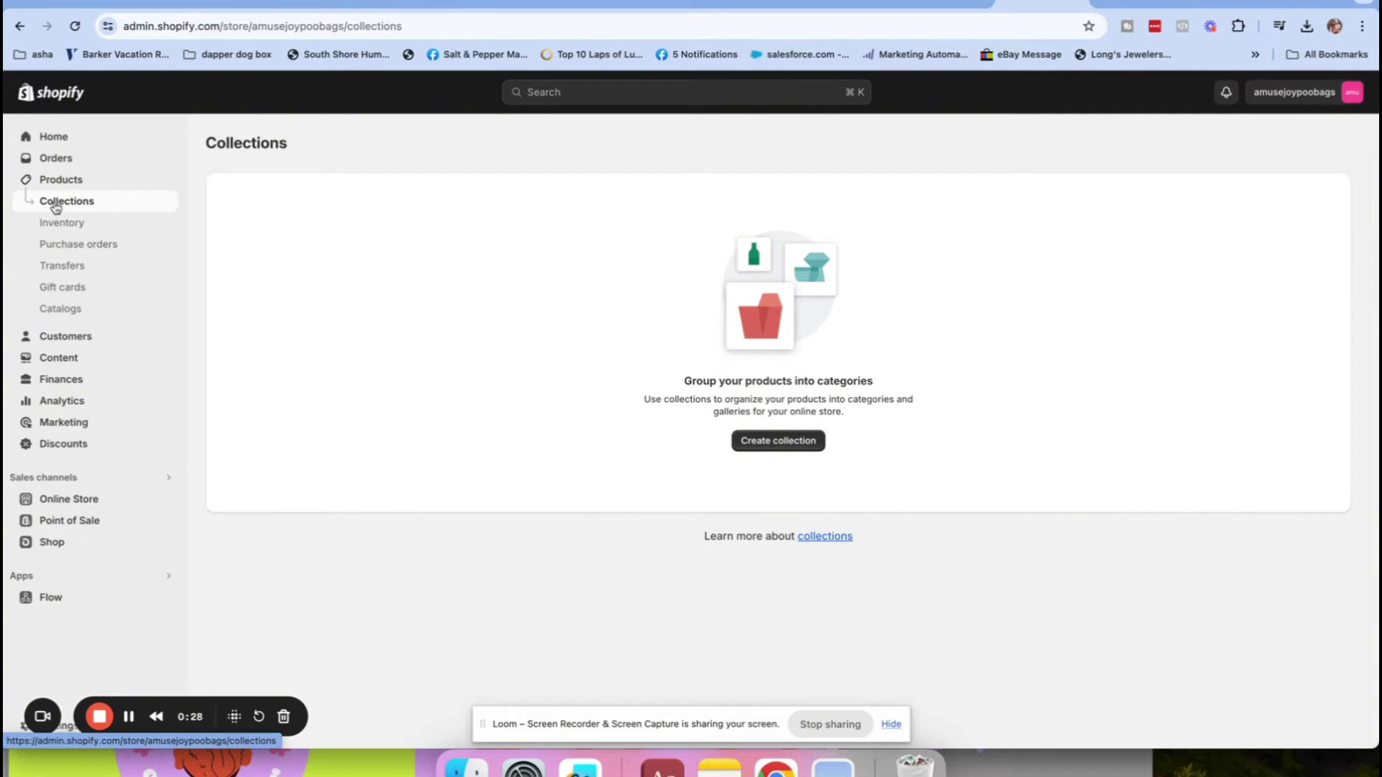
Create and save a collection titled "Compostable Dog Poo Bags", copying its title for reuse, and return to the collections list.
left_click(804, 456)
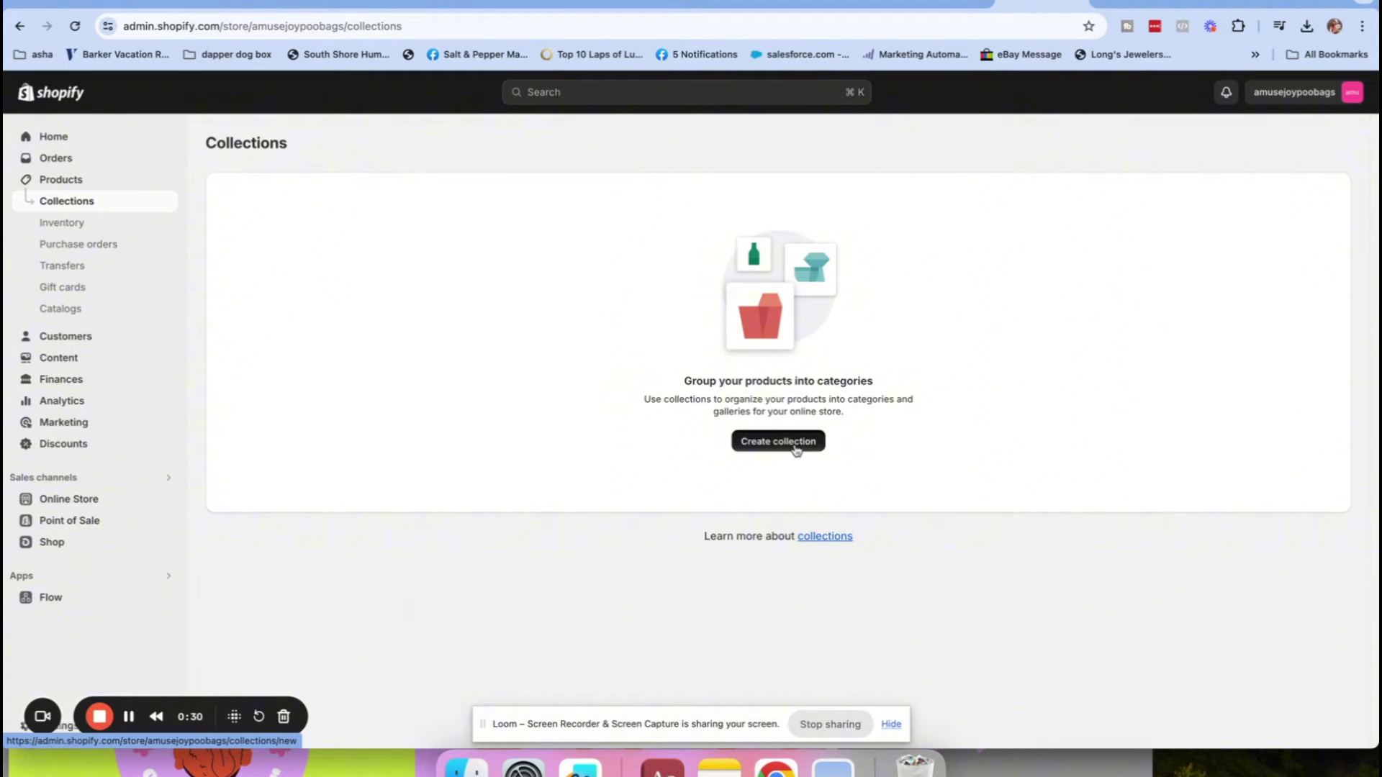
left_click(600, 214)
type("Compos")
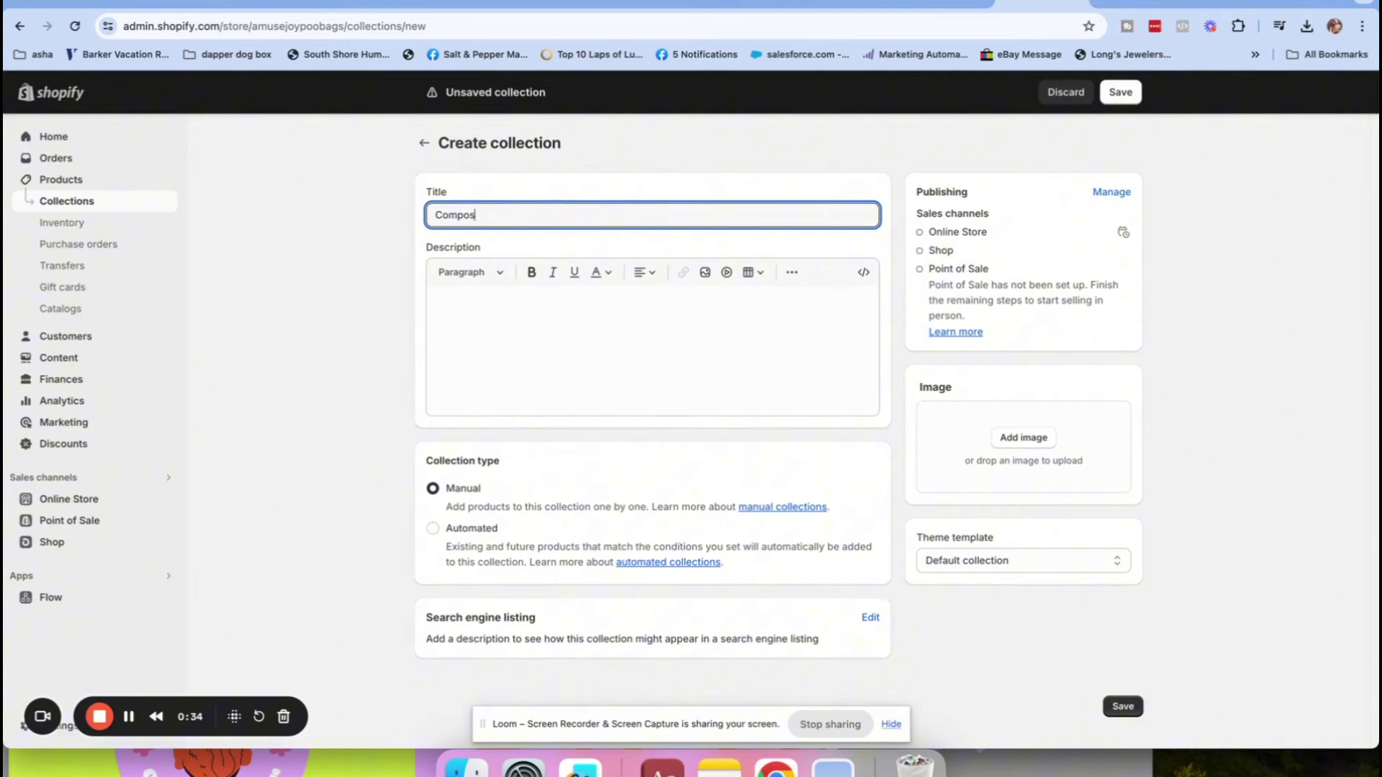
type("table Dog Poo Bags")
triple_click(424, 214)
key("super+c")
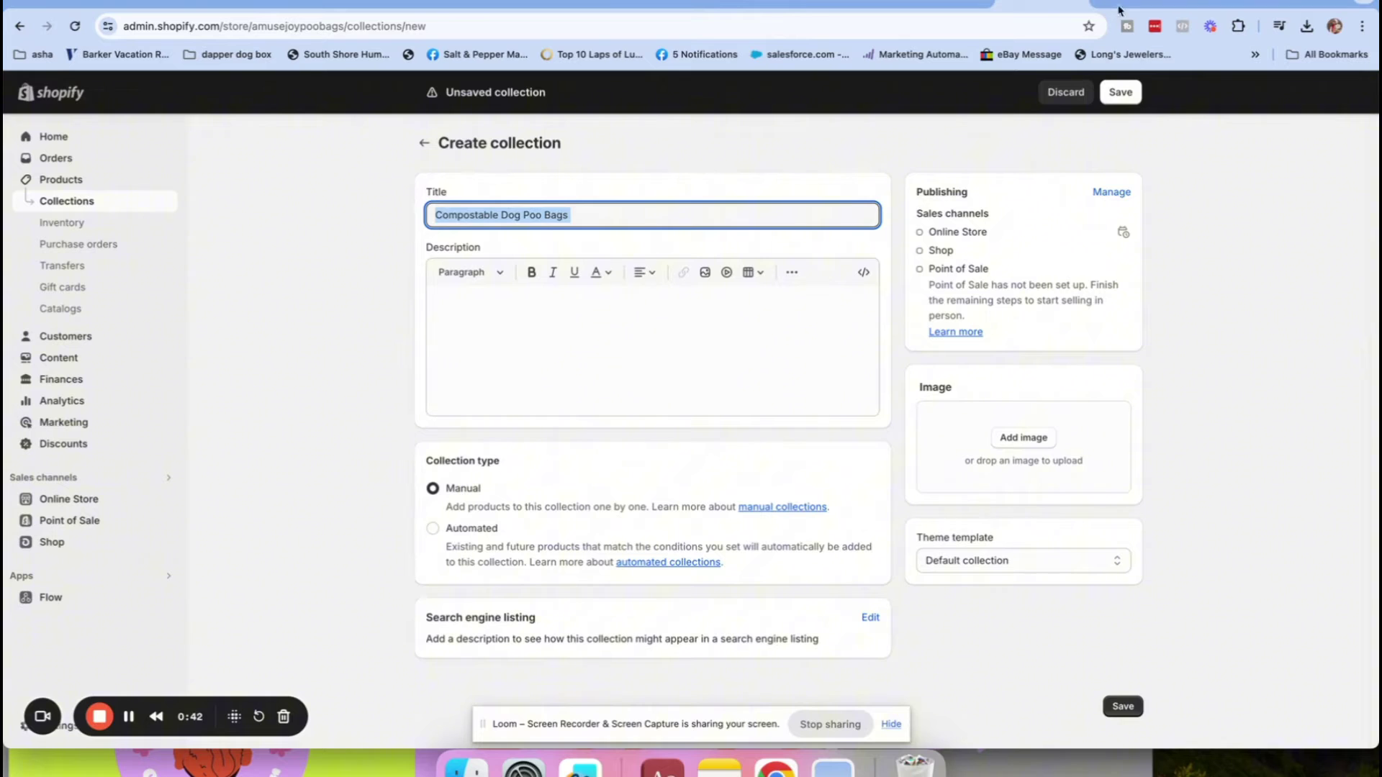
left_click(1120, 93)
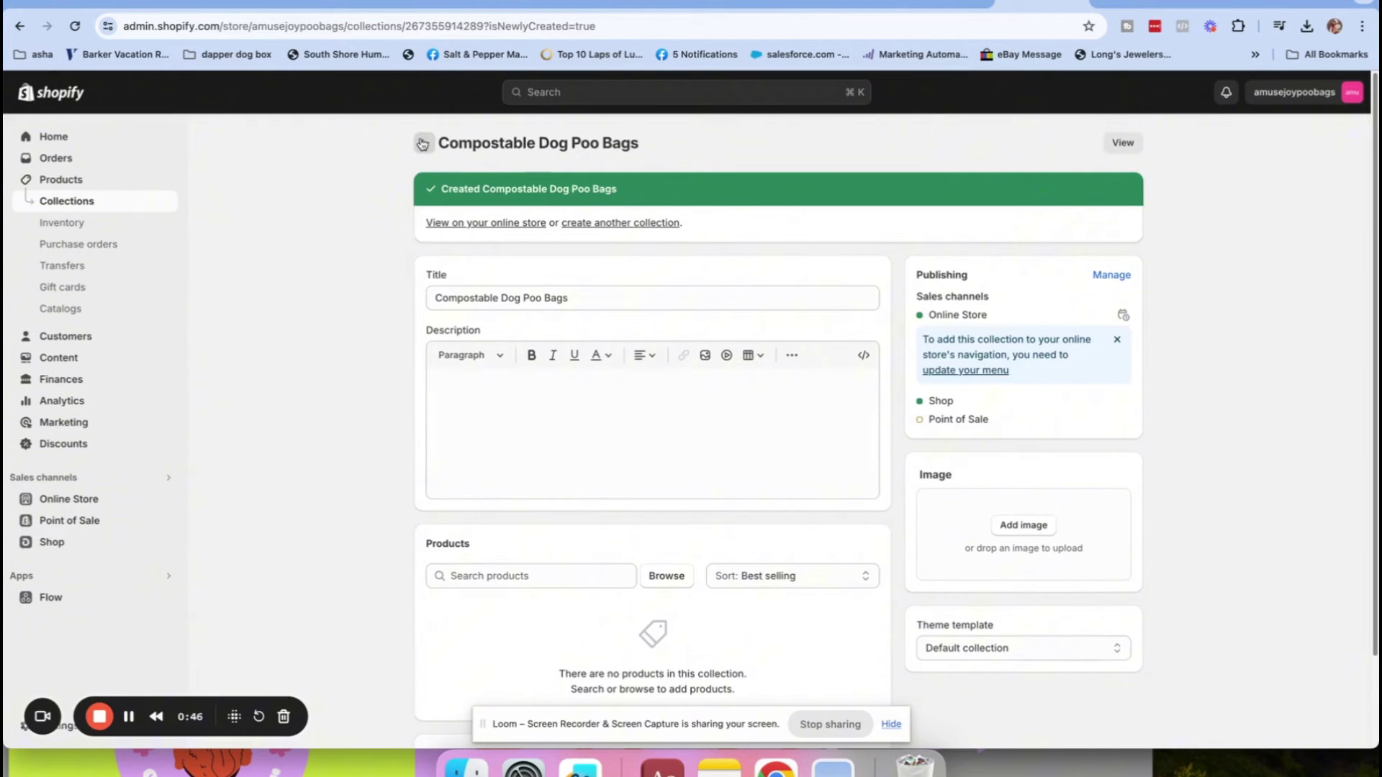
left_click(423, 143)
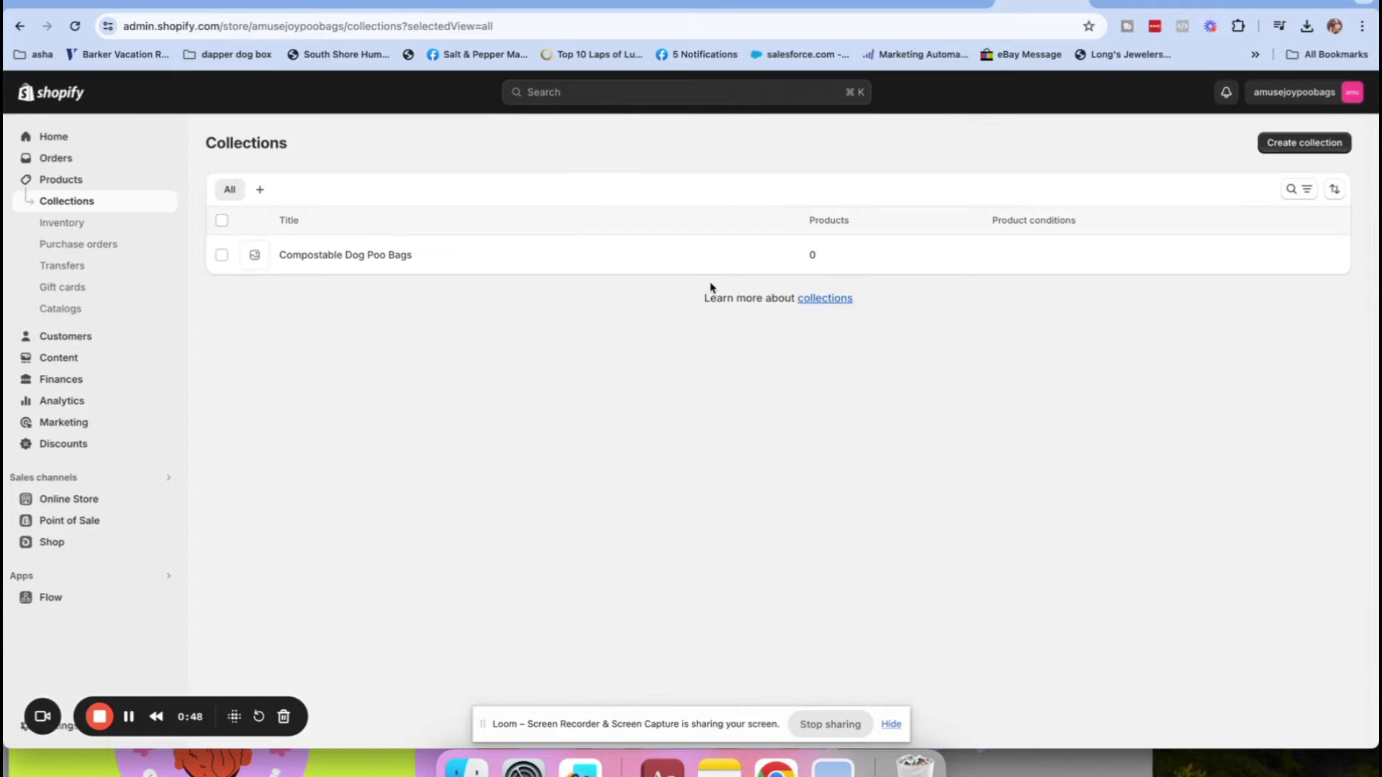
Create and save a collection titled "Biodegradable Dog Poo Bags", reusing the copied title, and return to the collections list.
left_click(1342, 144)
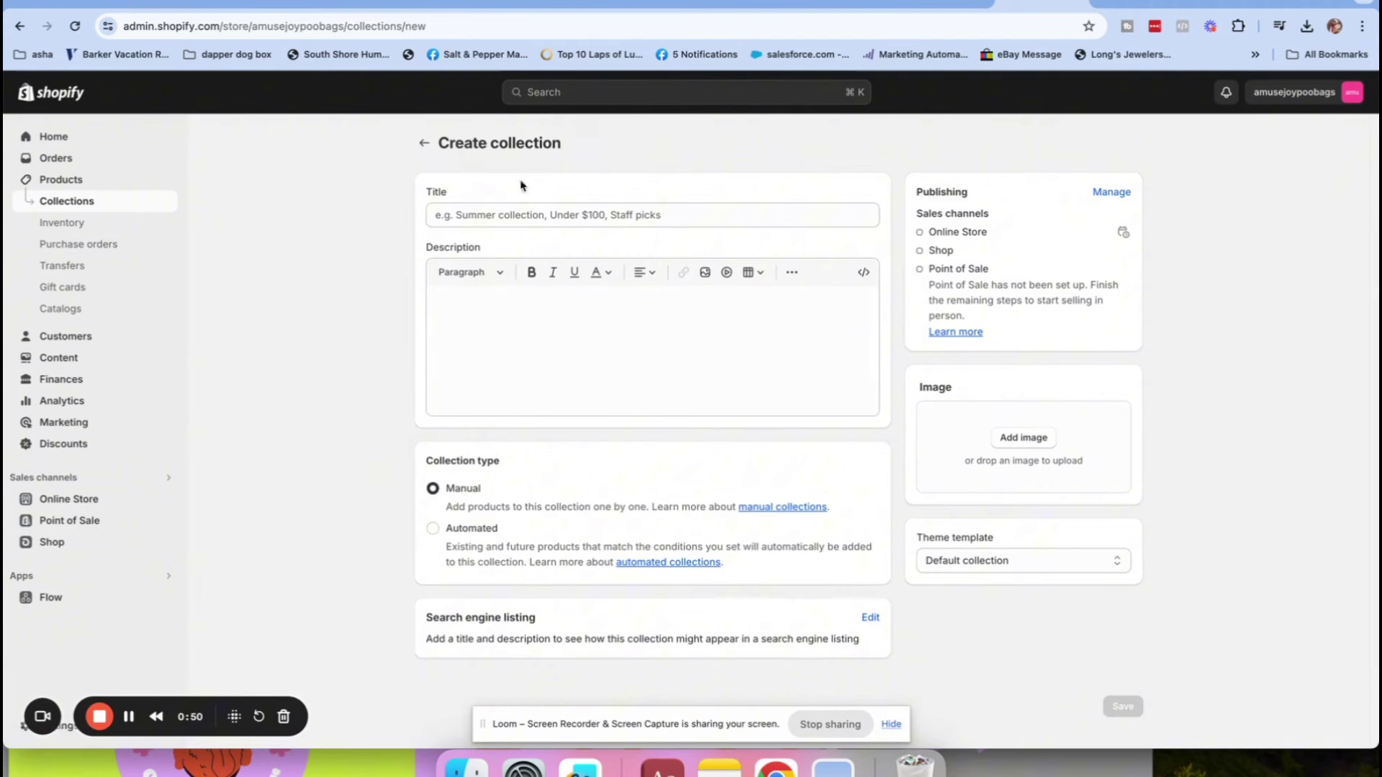
left_click(489, 214)
key("super+v")
left_click_drag(497, 215, 414, 216)
type("Biodegr")
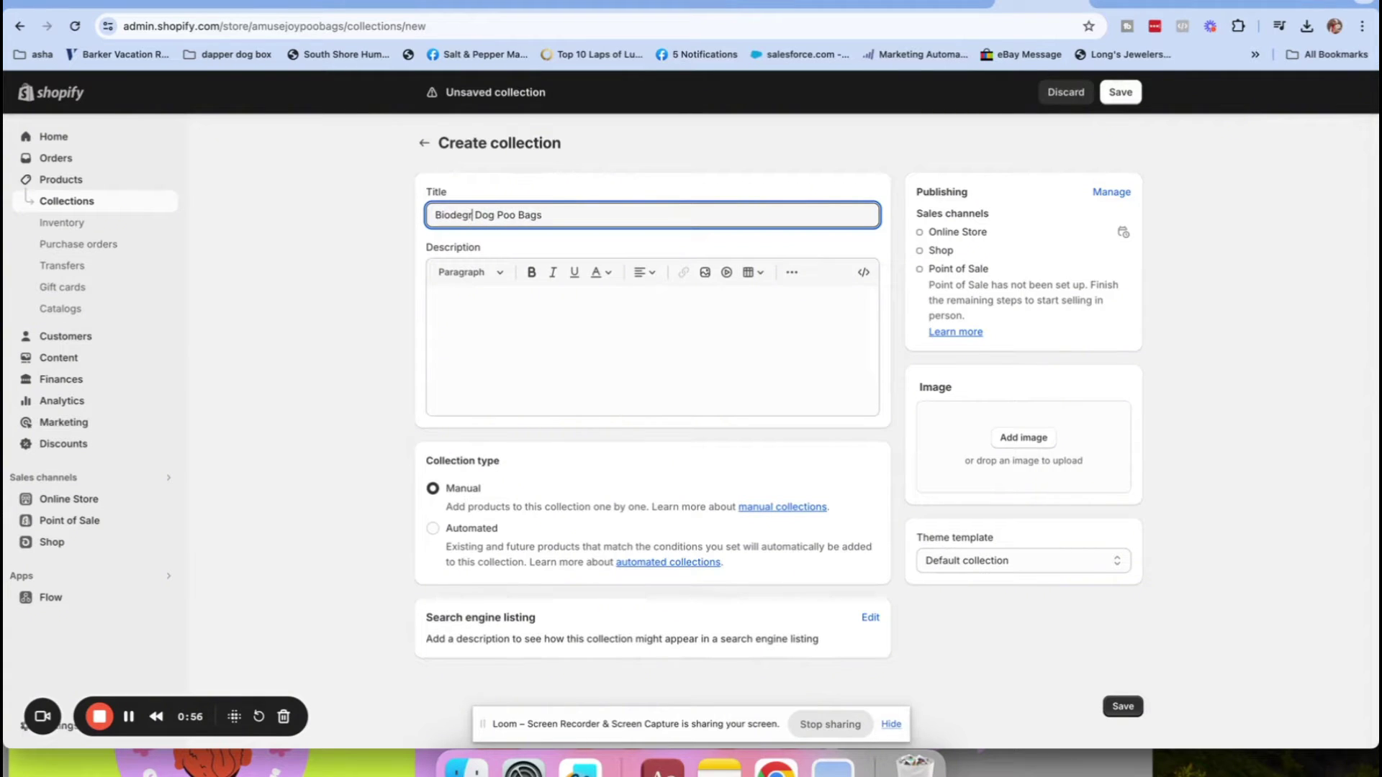
type("adable")
left_click(1120, 92)
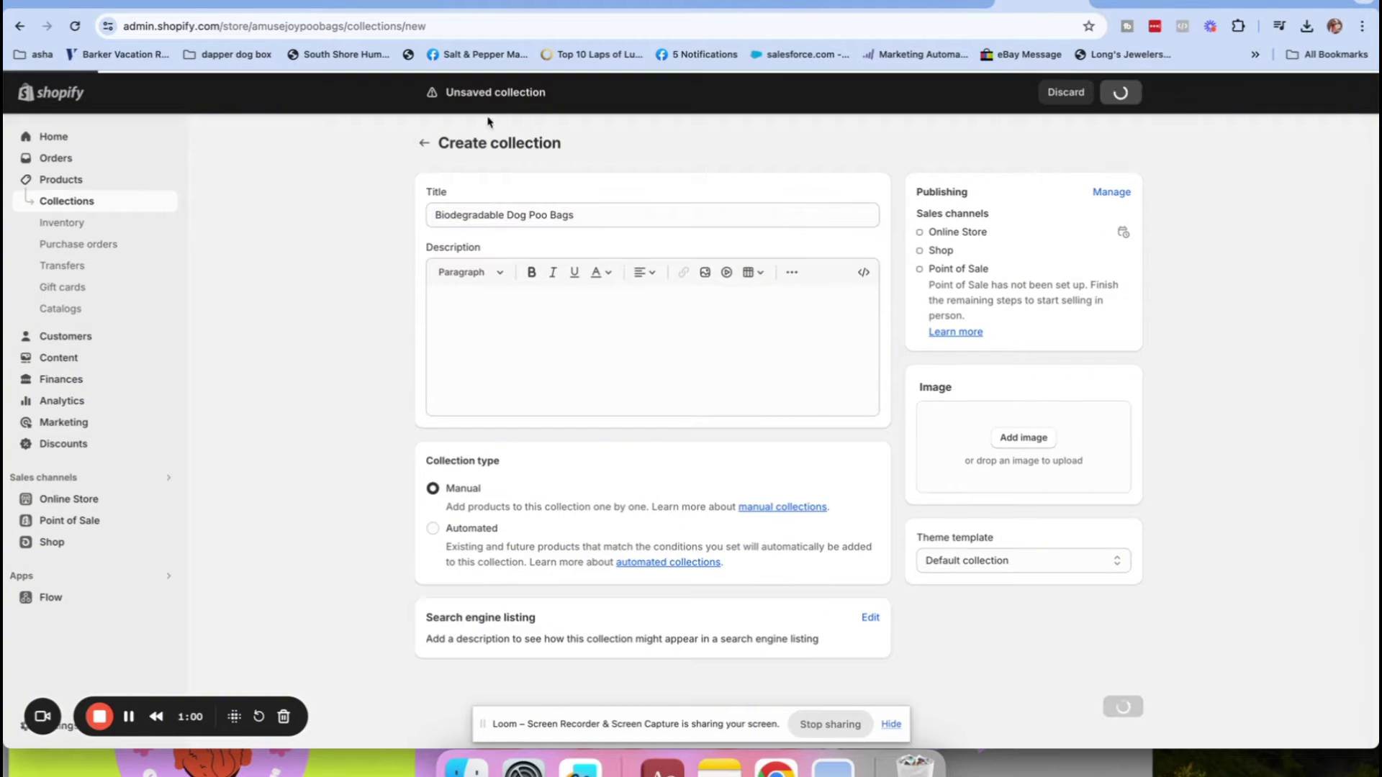
left_click(424, 140)
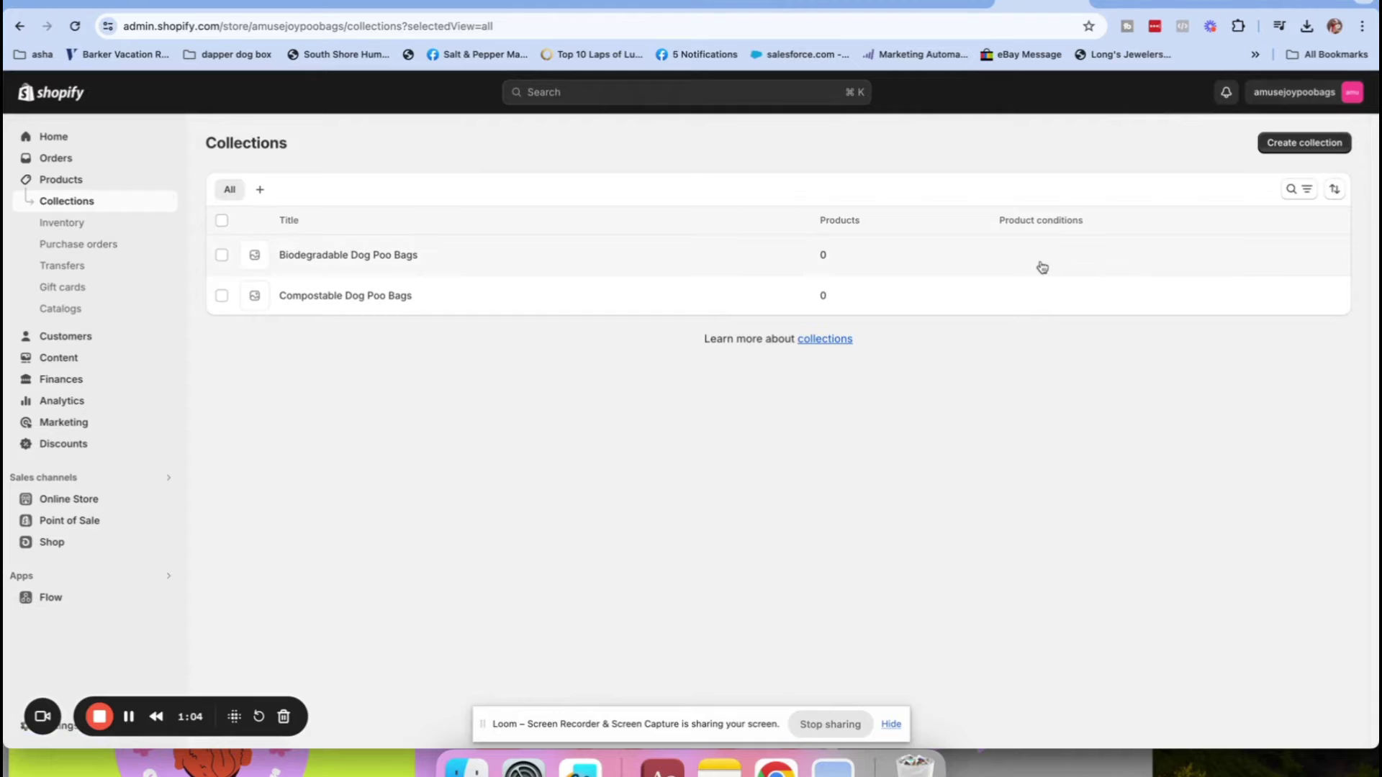
Create and save a collection titled "Dog Poo Bag Holder" and return to the collections list.
left_click(1317, 142)
left_click(476, 214)
type("Dog Poo Bag Holder")
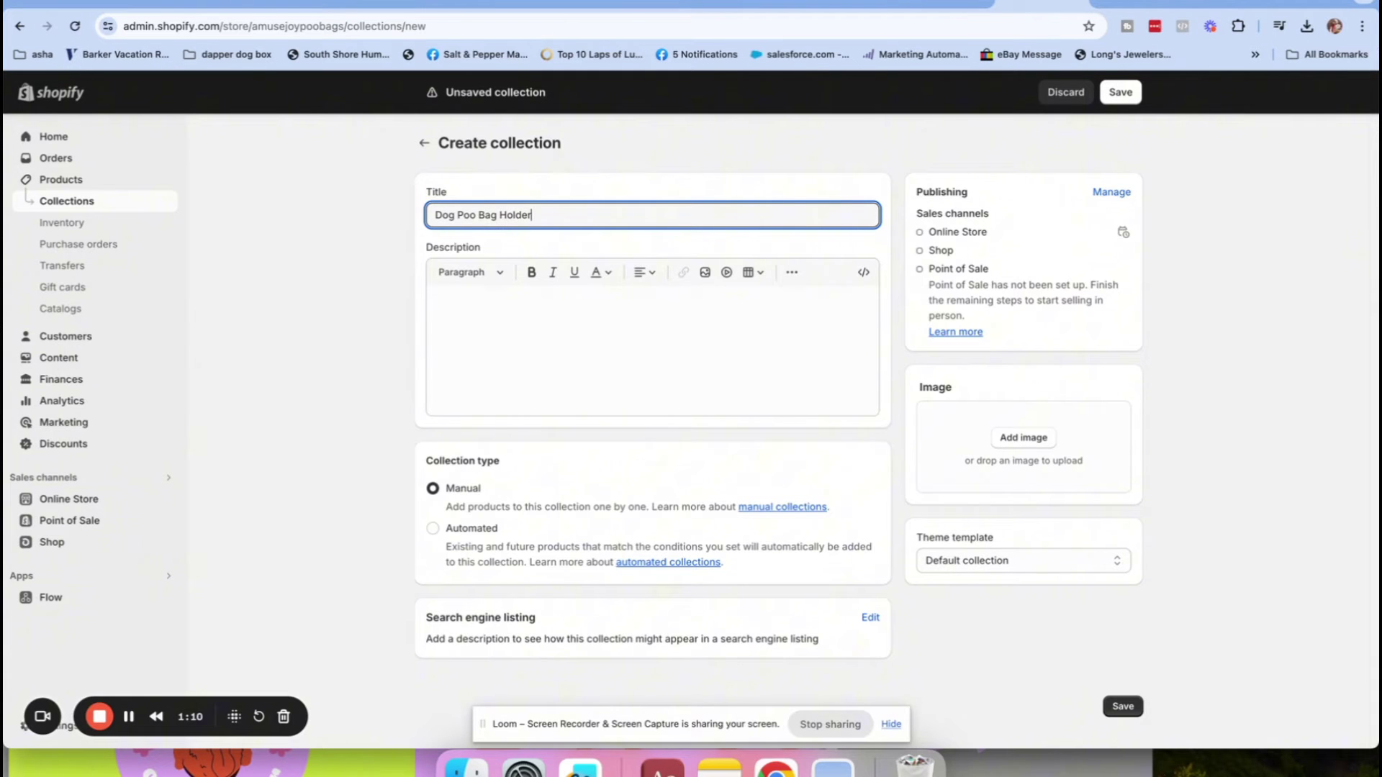
left_click(1125, 94)
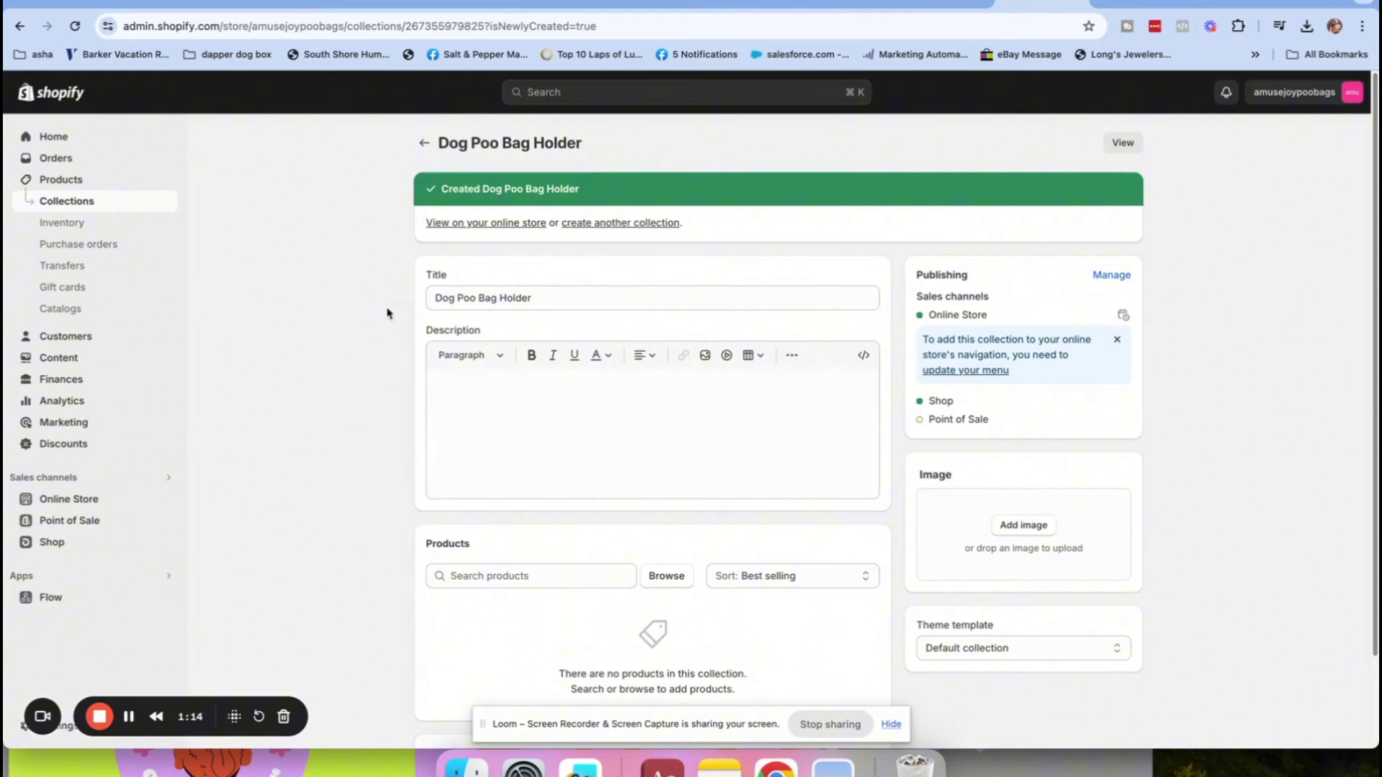
left_click(424, 143)
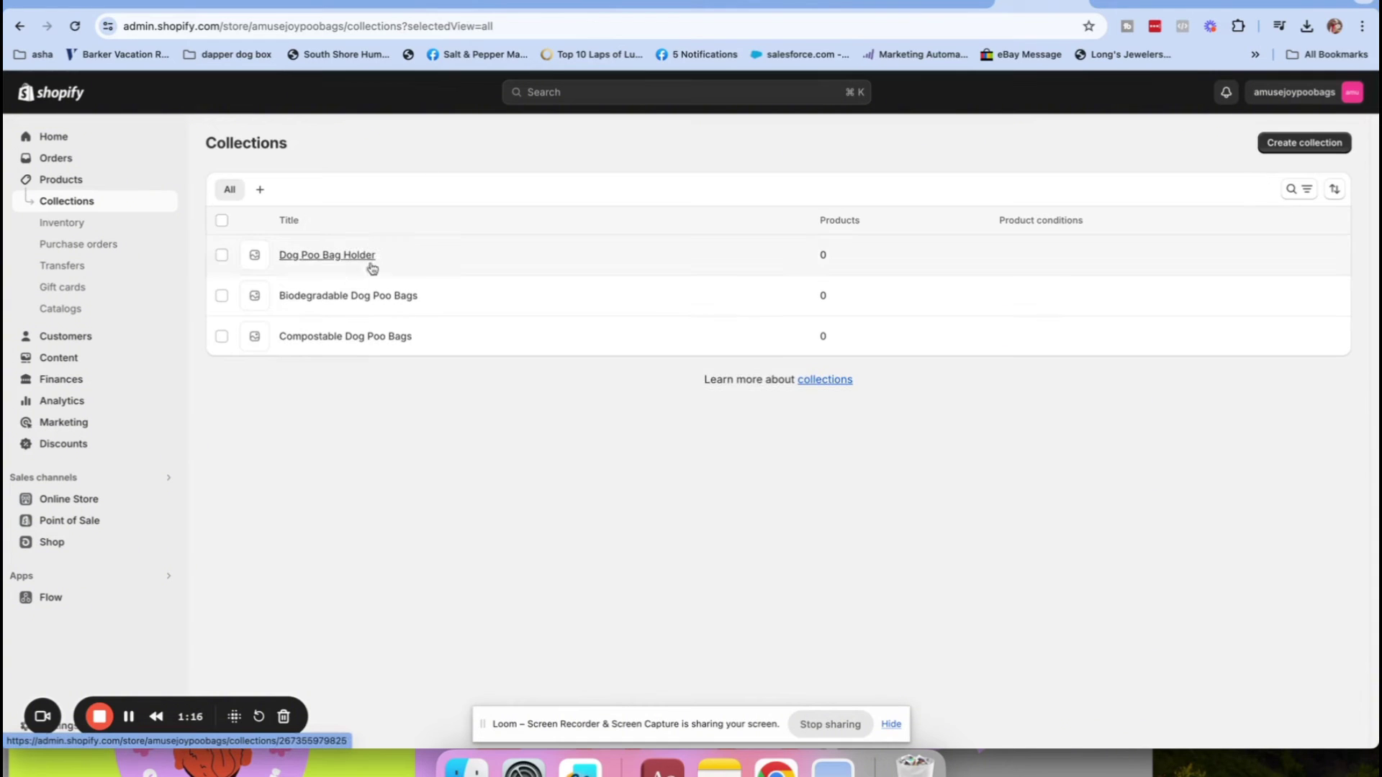
Open the Compostable Dog Poo Bags collection and begin its description with "Our compostable dog poop bags are 100% earth friendly and made of corn starch".
left_click(316, 340)
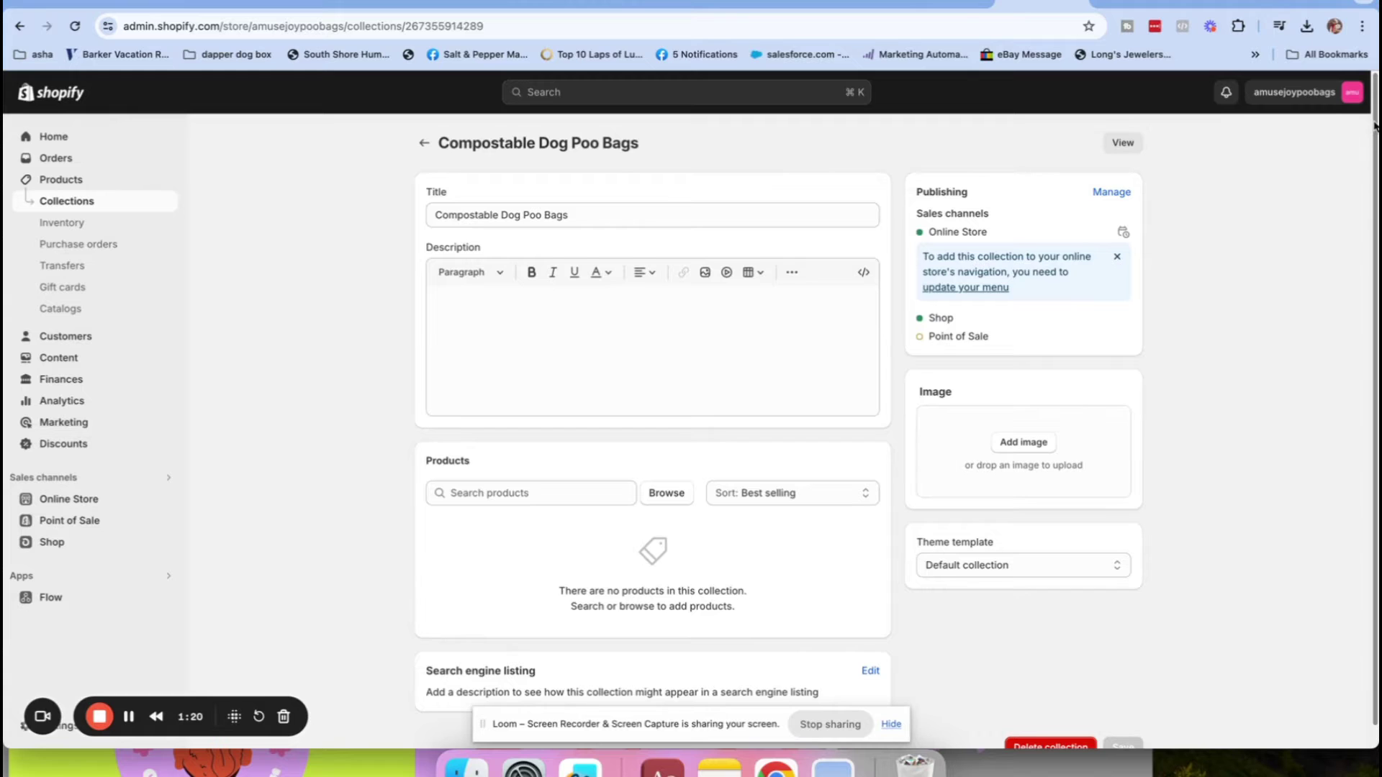
scroll(1374, 126, "down", 1)
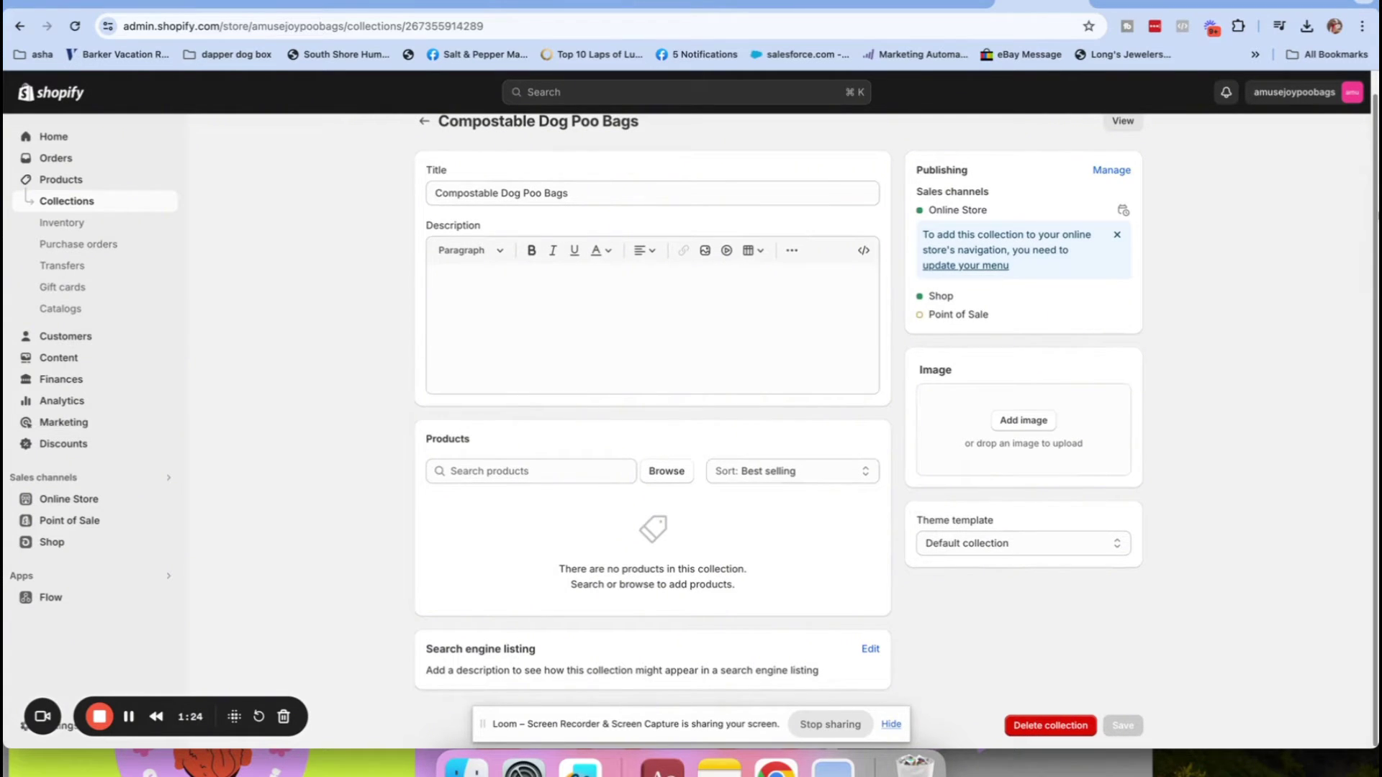
scroll(1377, 99, "up", 1)
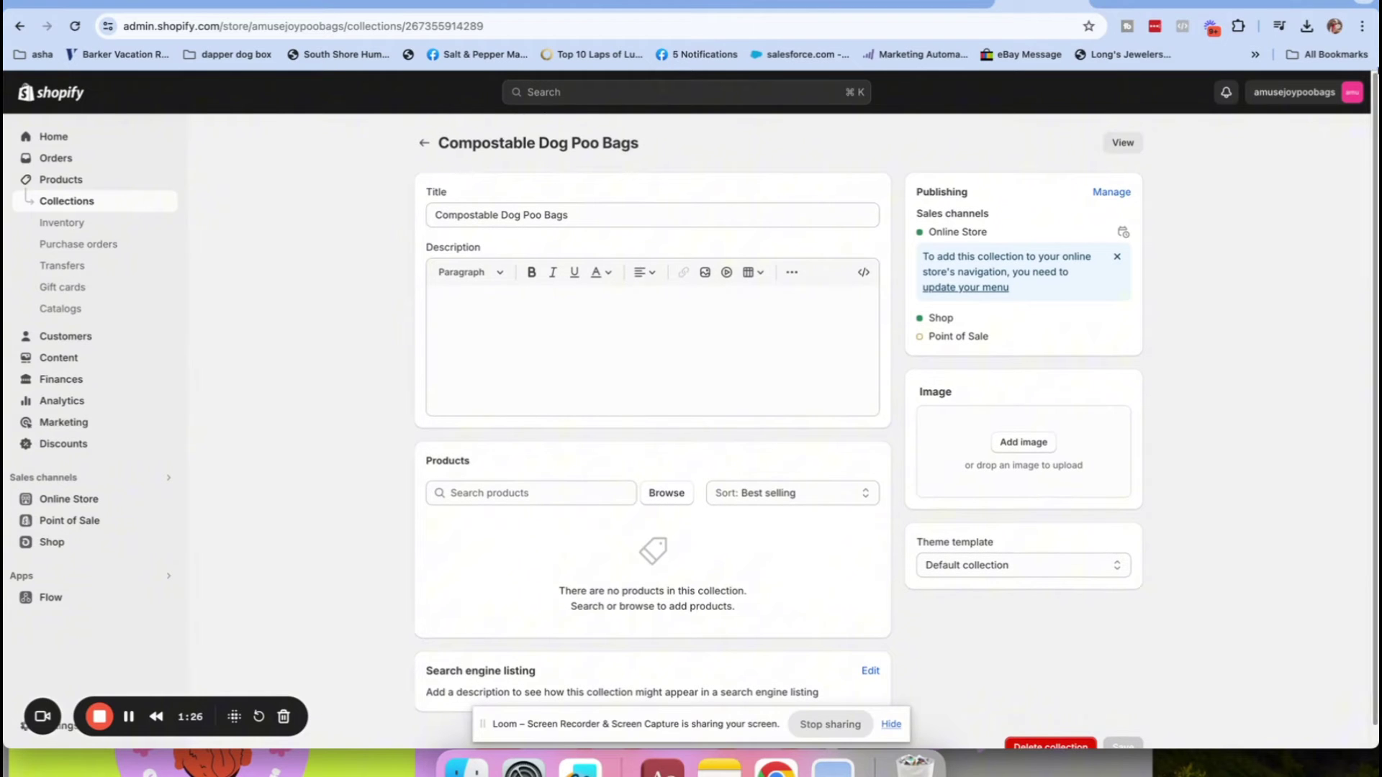
left_click(486, 314)
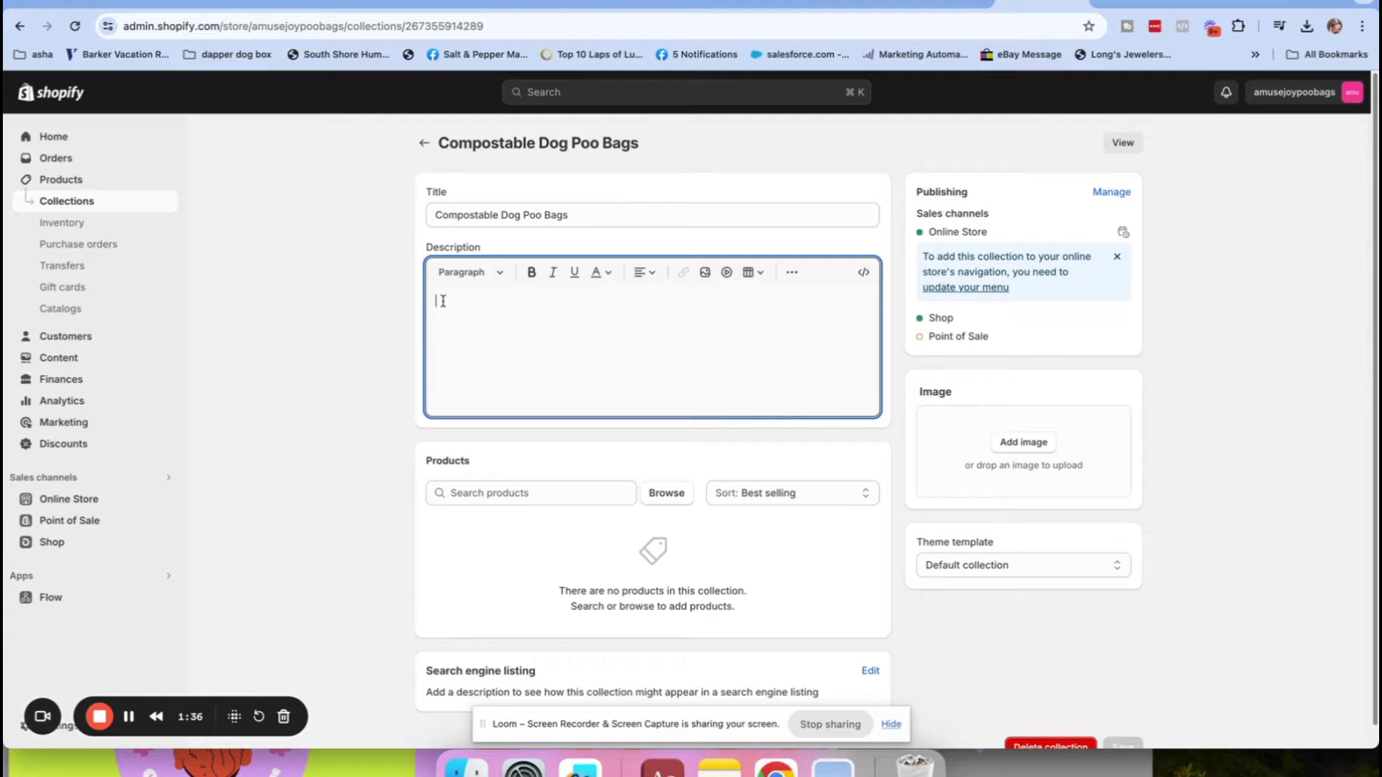
type("compostable")
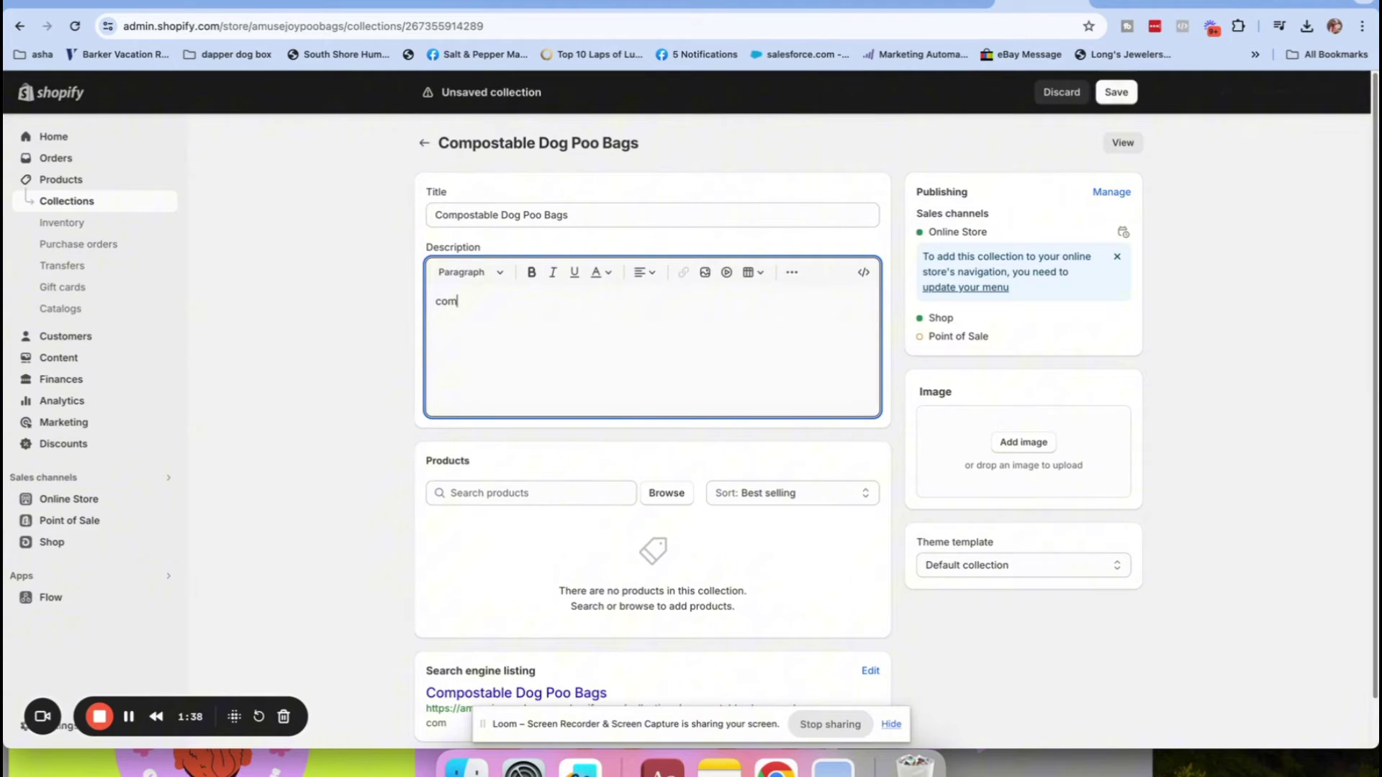
left_click(434, 303)
type("Our")
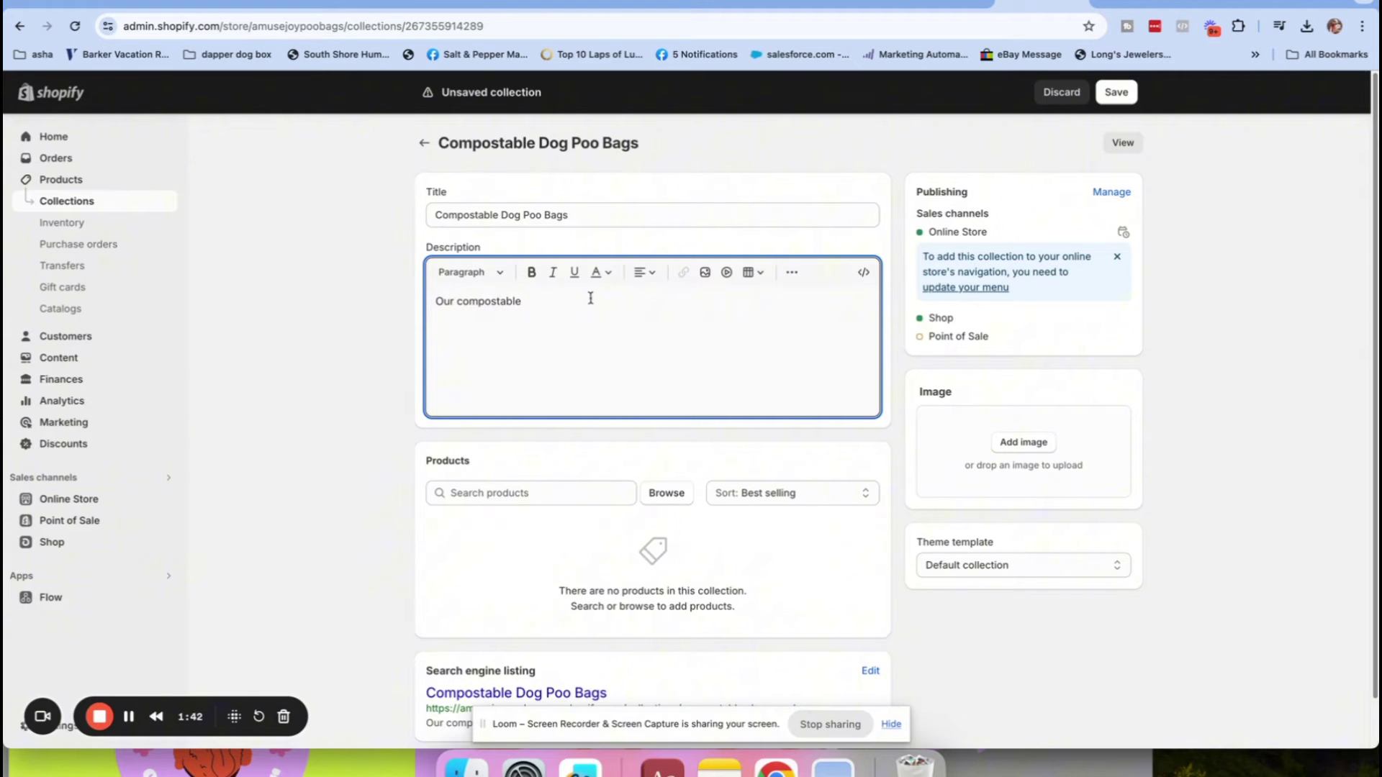
left_click(584, 300)
type("dog poop bags are 100% earth friendly")
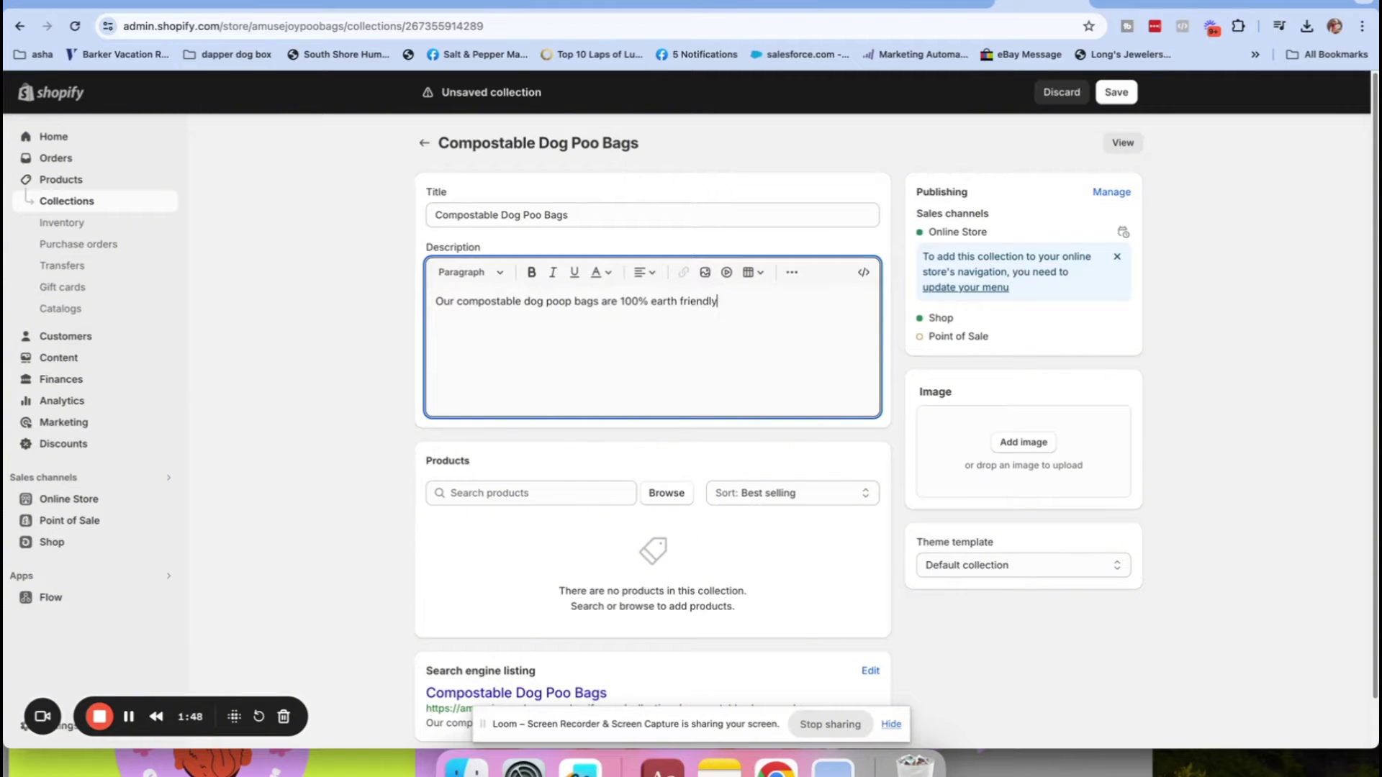
type(" and made of corn str")
type("arch")
End the first description sentence with a period and add "Pick between two super fun and bright colors.".
type(". You")
key("BackSpace")
key("BackSpace")
key("BackSpace")
type("Poick between")
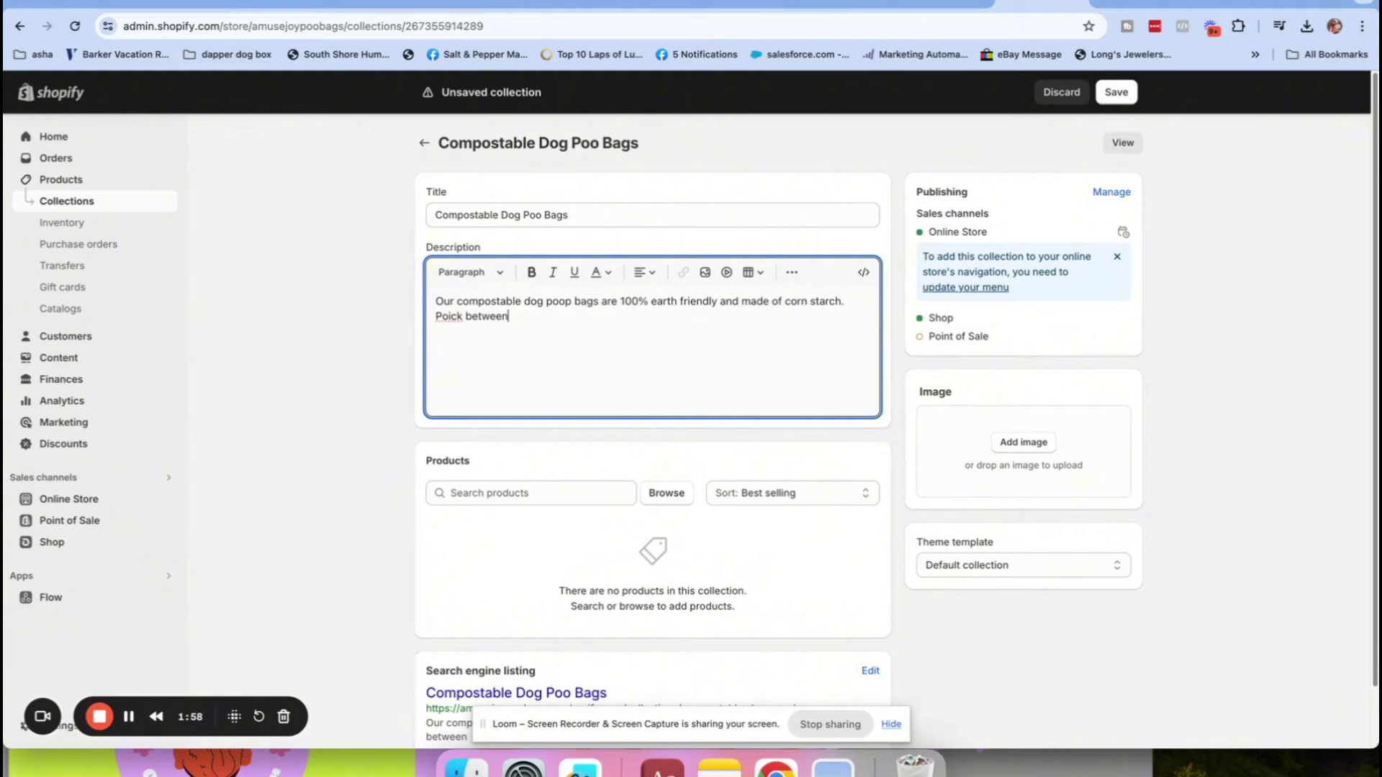
type(" two super fun and bright colors.")
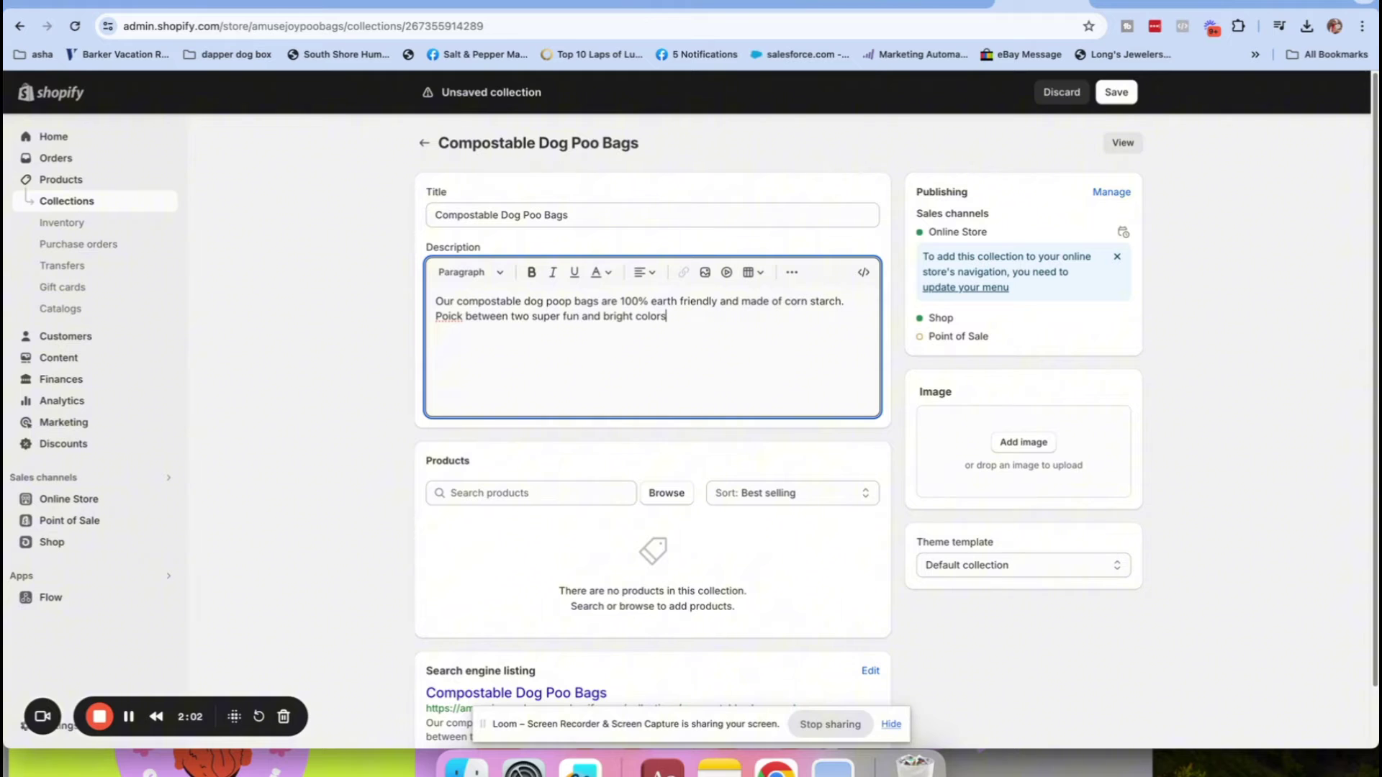
left_click(446, 316)
key("BackSpace")
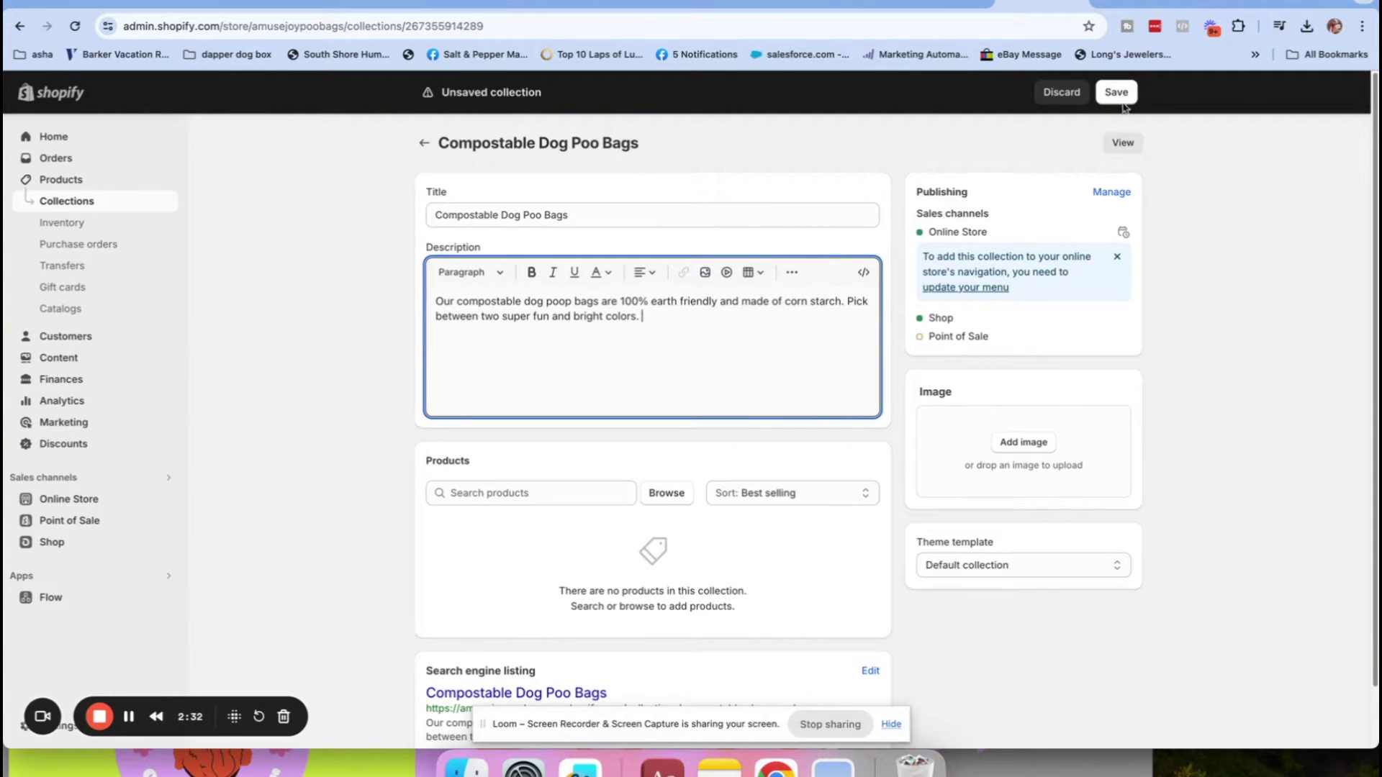
Check the search engine listing preview, save the Compostable Dog Poo Bags collection and return to the collections list.
left_click_drag(1374, 137, 1375, 181)
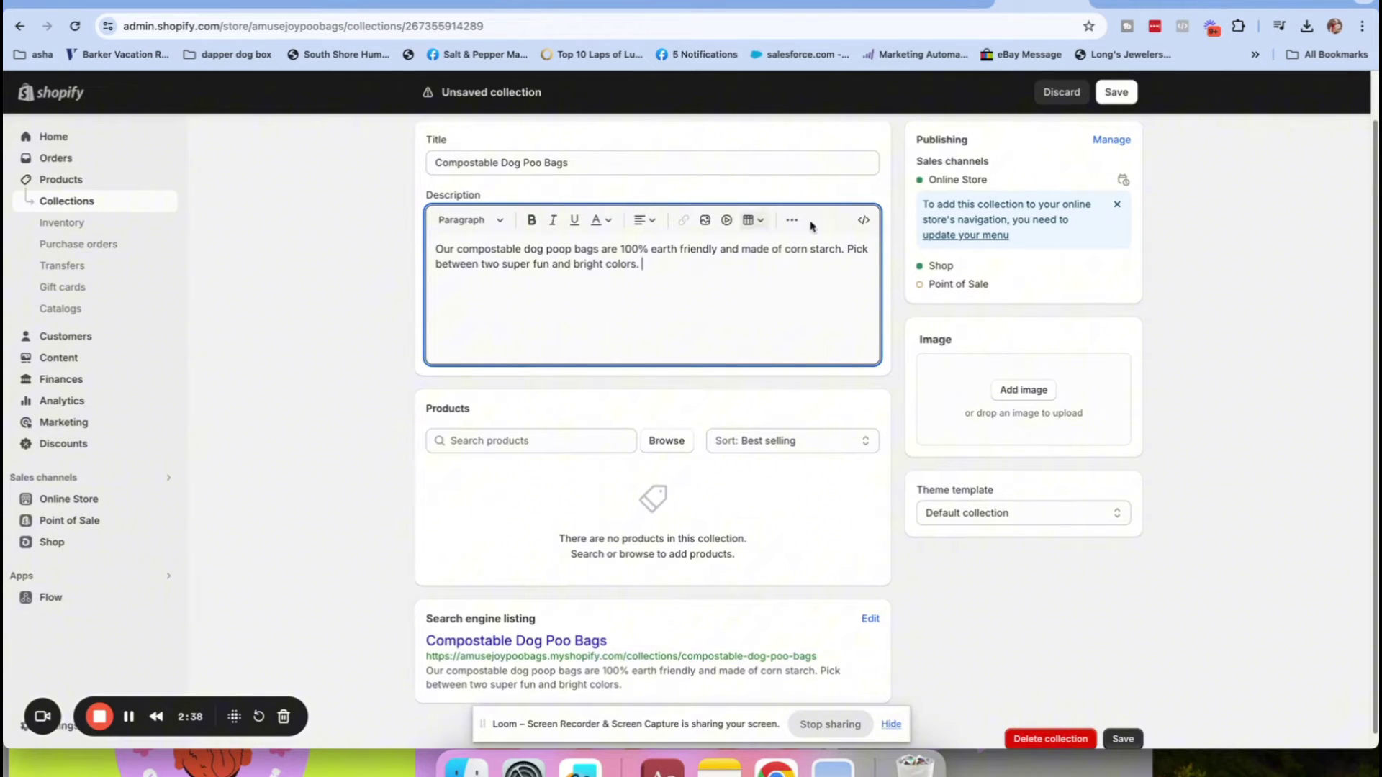
scroll(1375, 182, "down", 1)
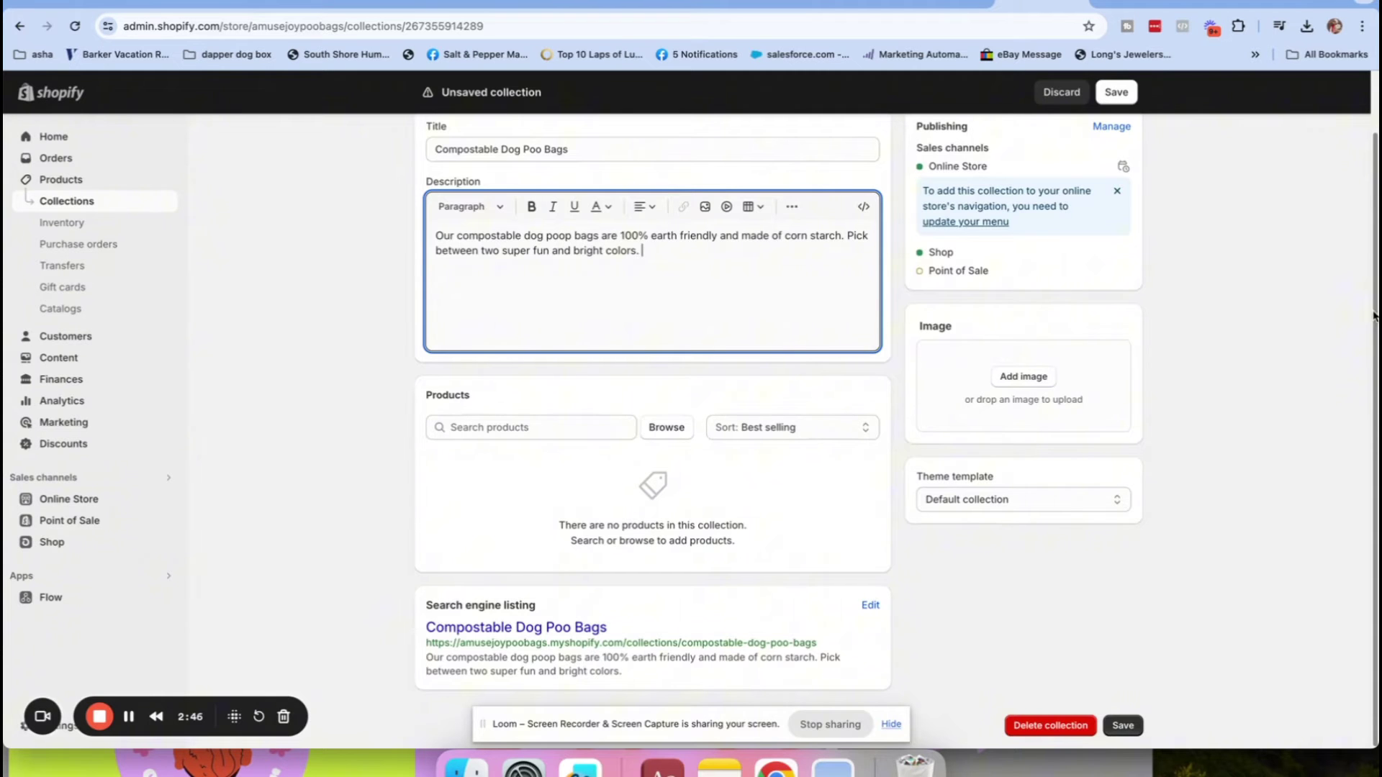
scroll(1375, 315, "up", 2)
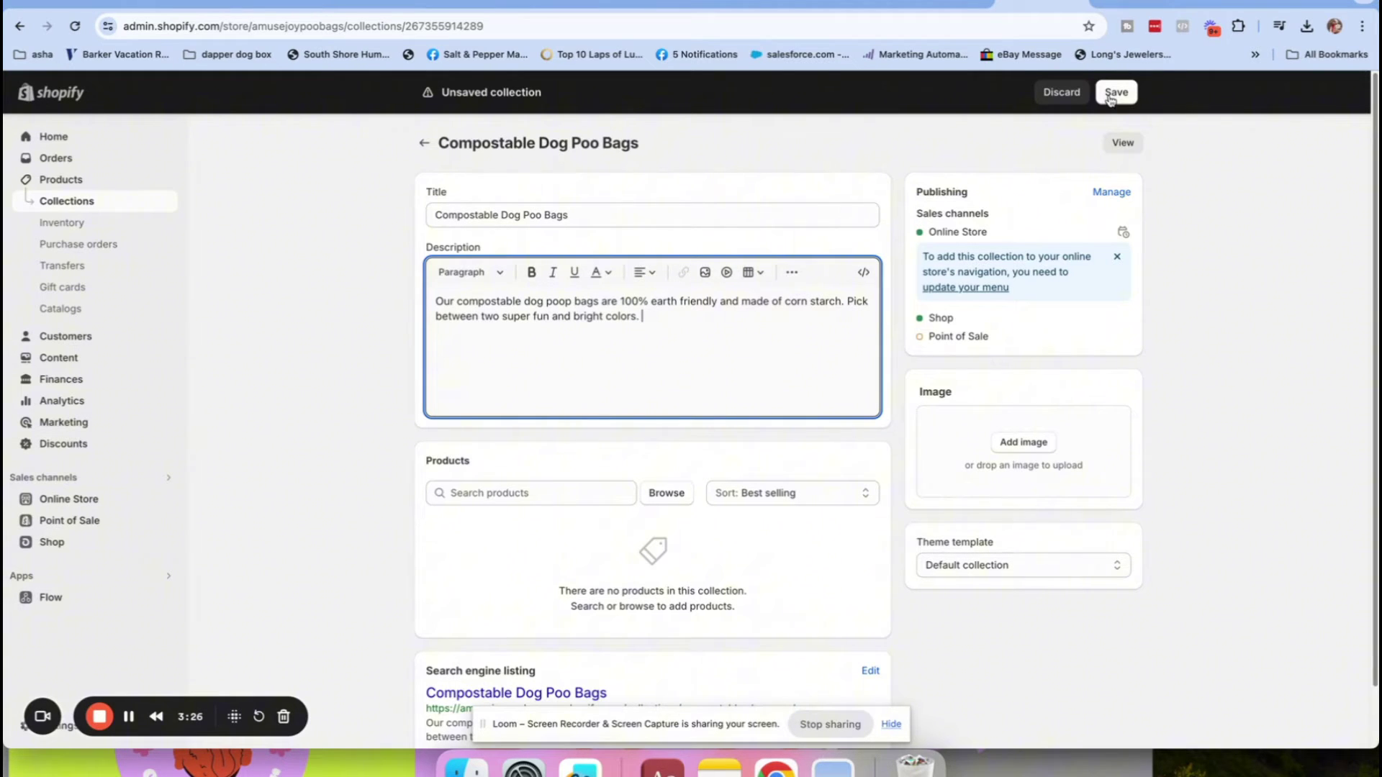
left_click_drag(644, 329, 383, 307)
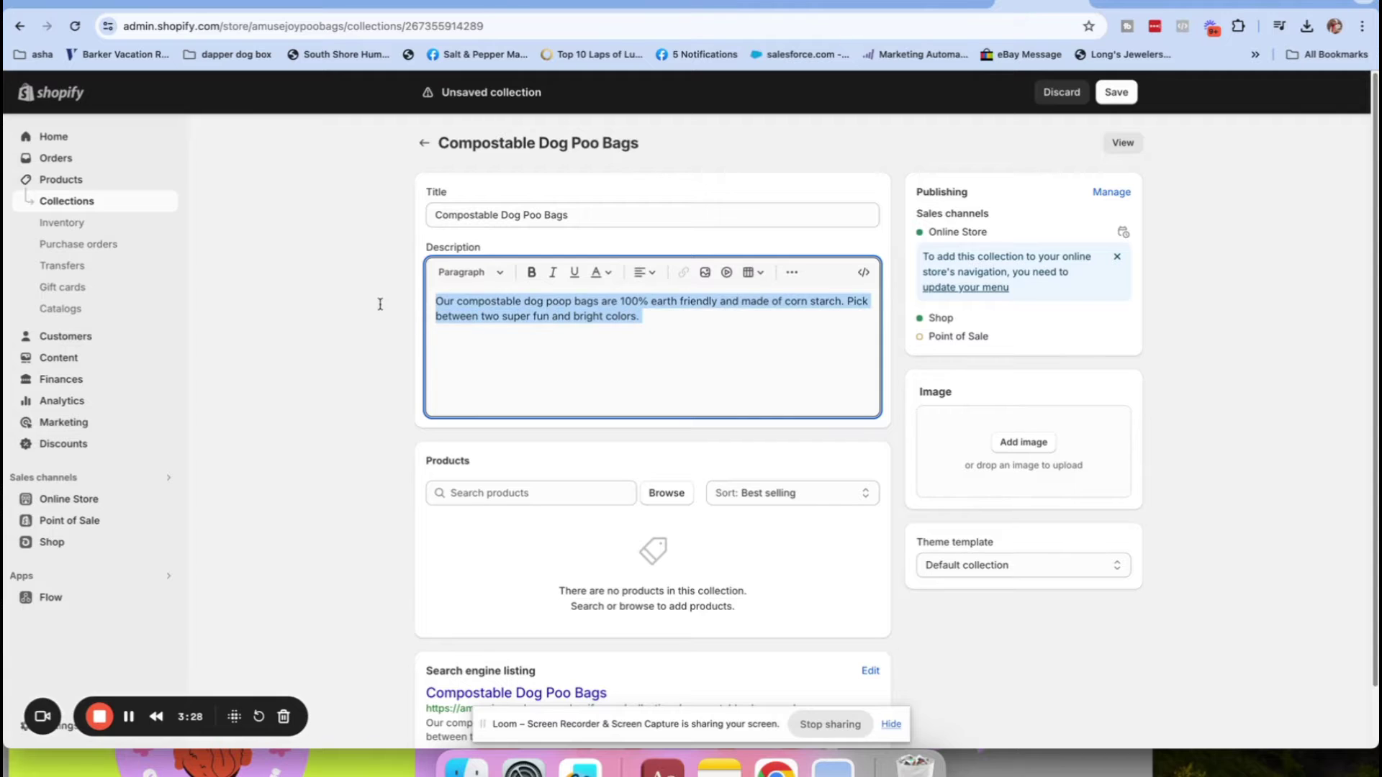
left_click(1117, 92)
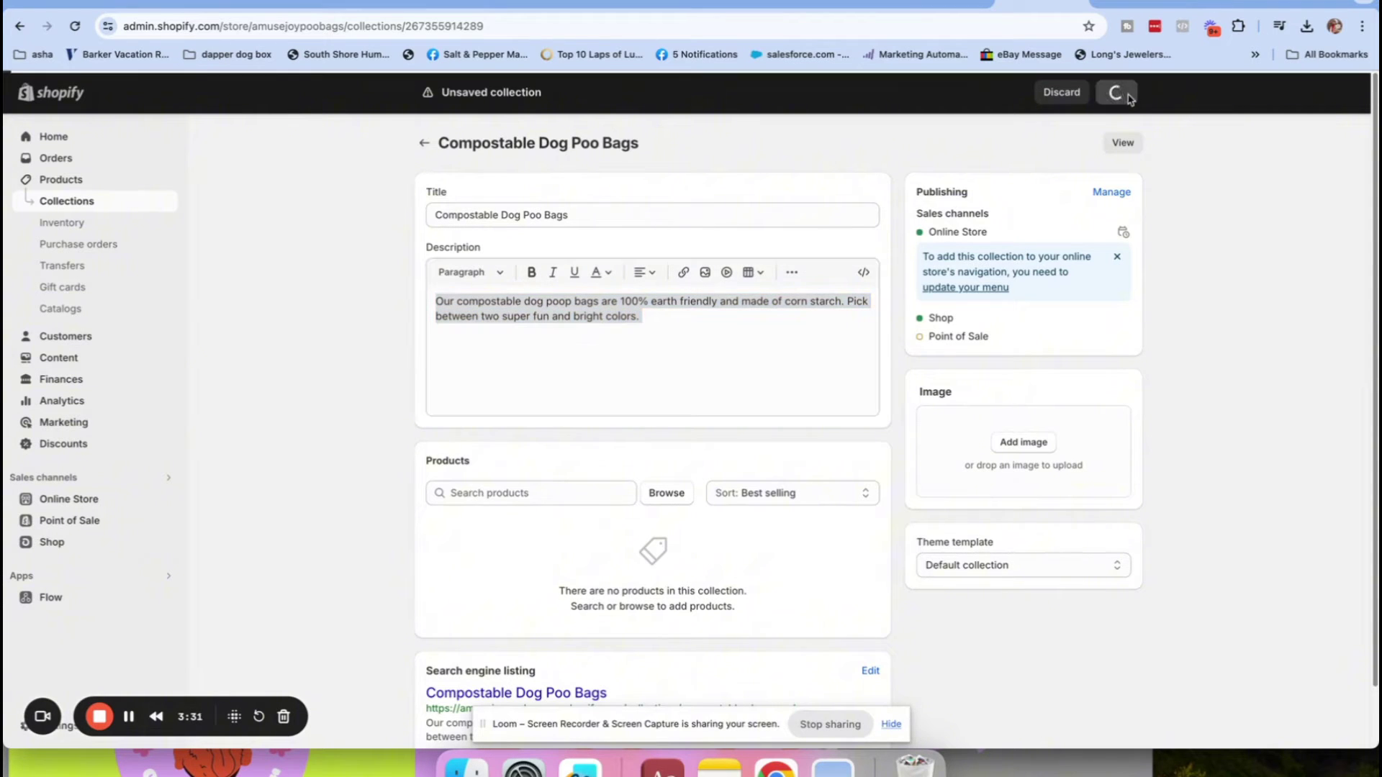
left_click(419, 142)
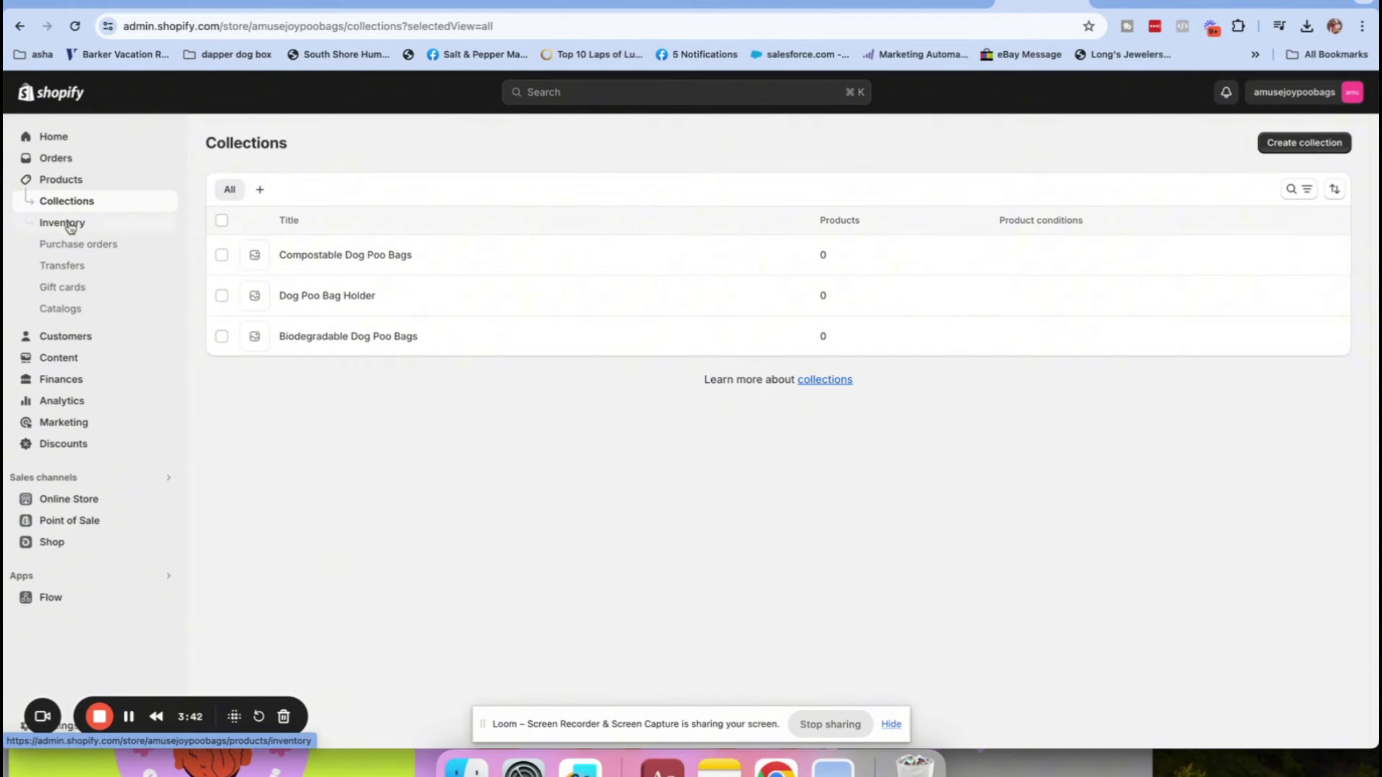
Review the product list and the Compostable Dog Poo Bags collection page, finishing on the product list.
left_click(65, 178)
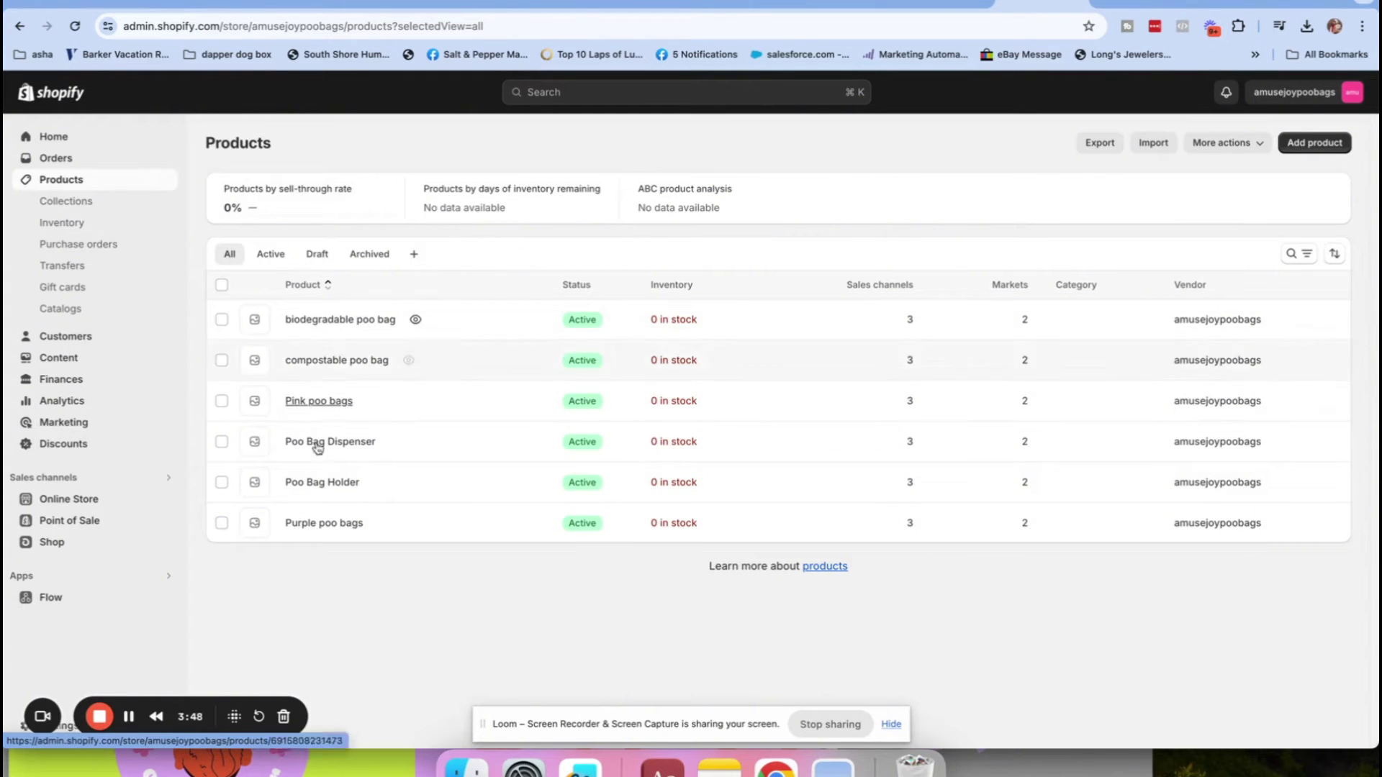
left_click(326, 316)
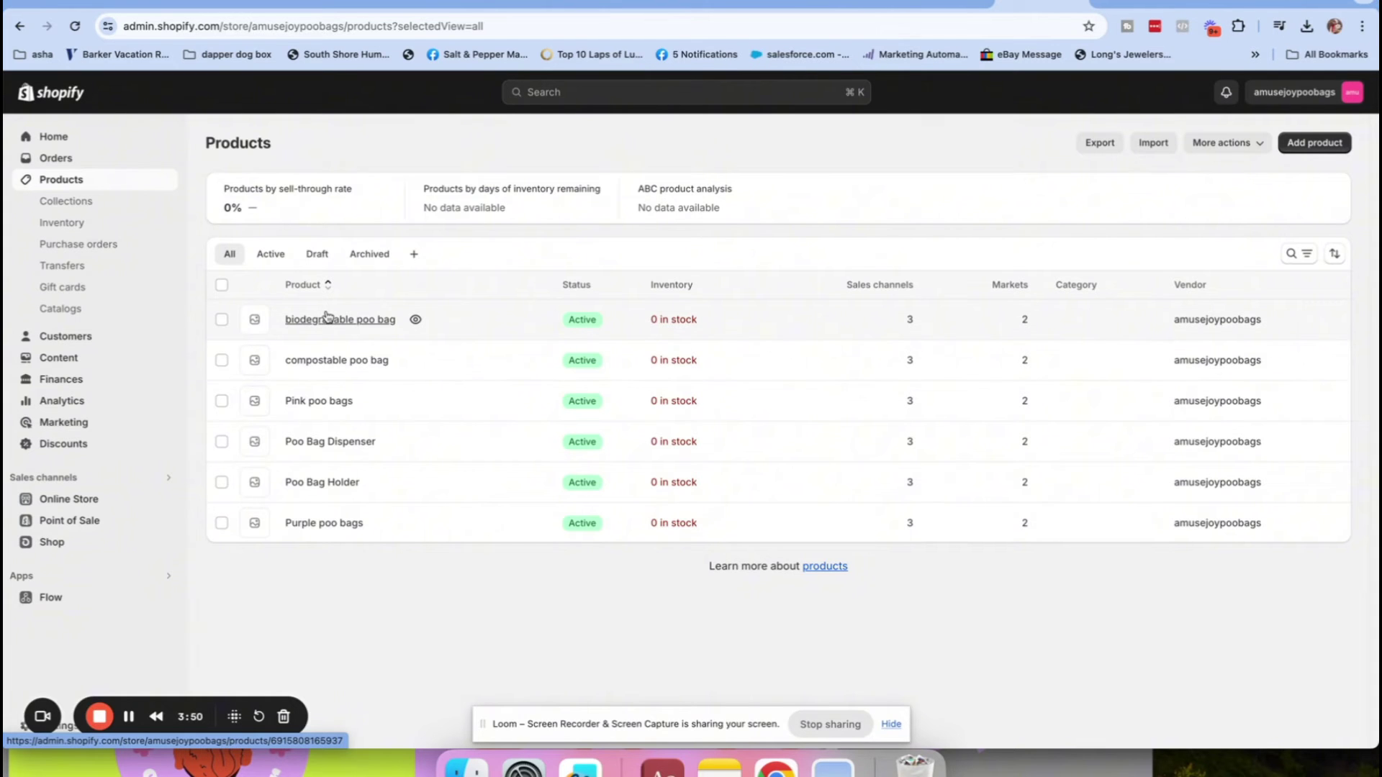
left_click(59, 204)
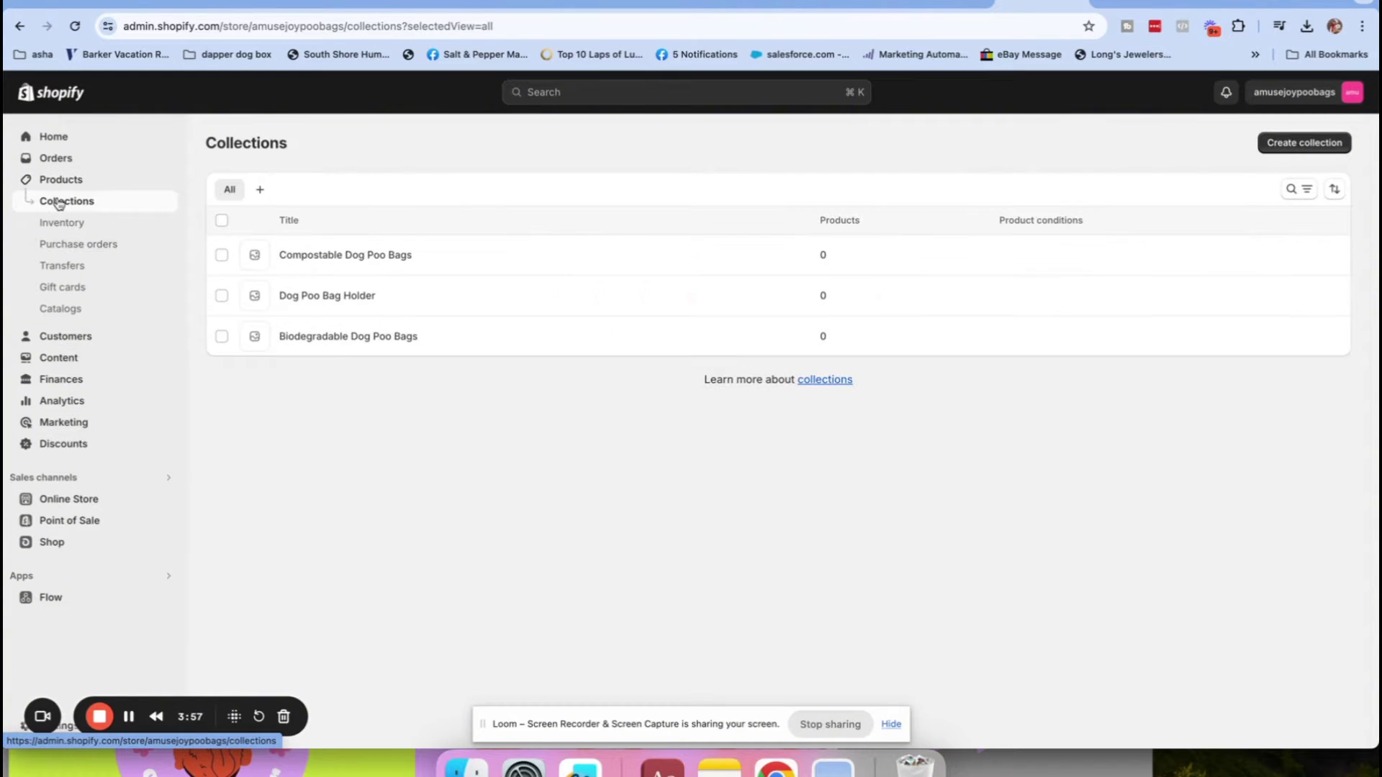
left_click(346, 256)
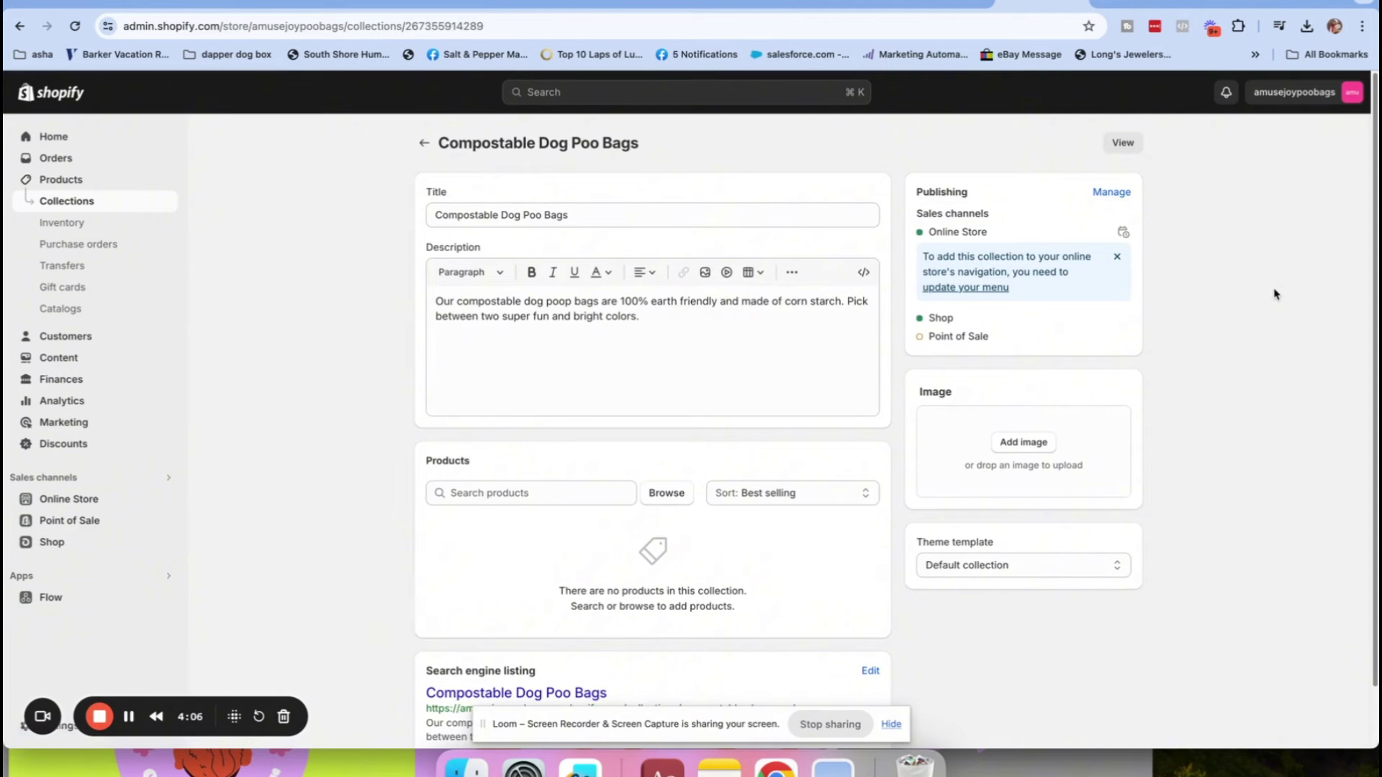
scroll(1375, 151, "down", 2)
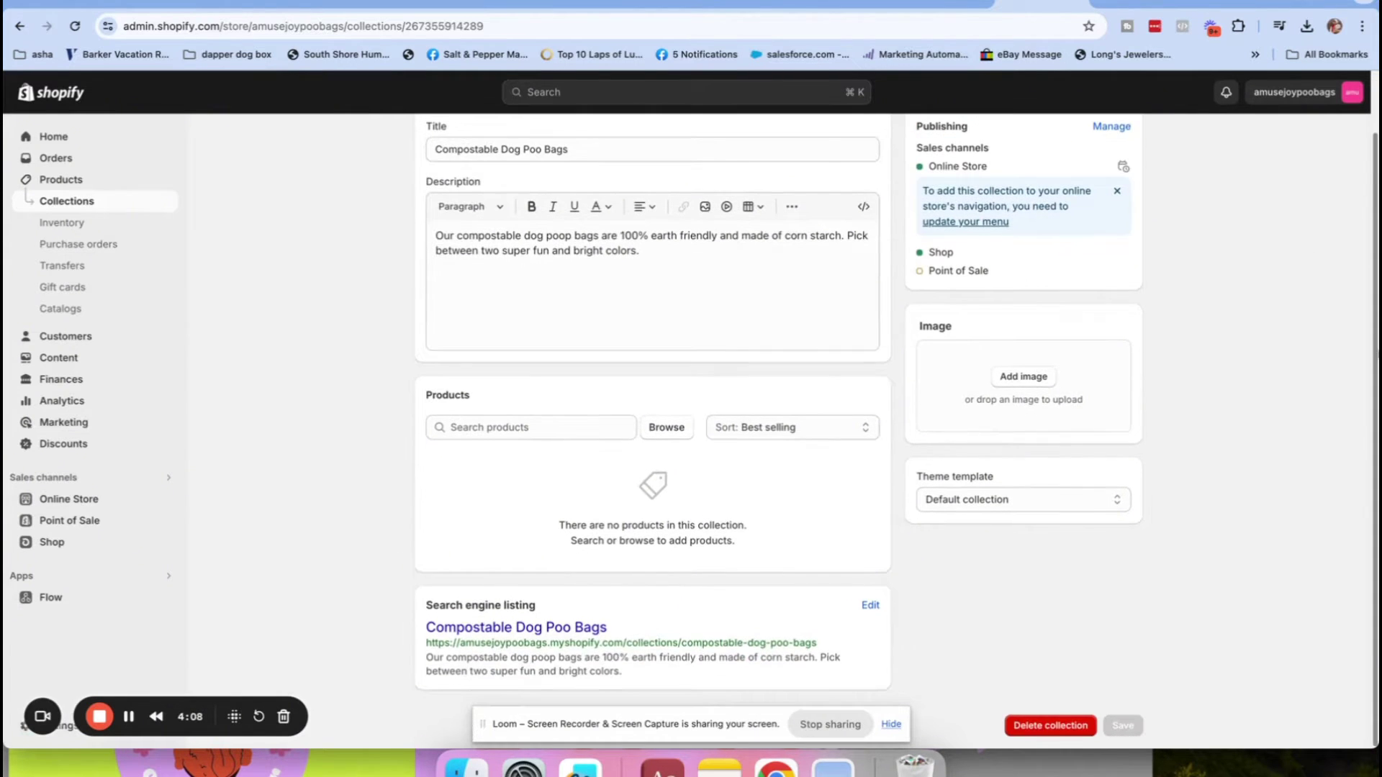
scroll(1375, 290, "up", 2)
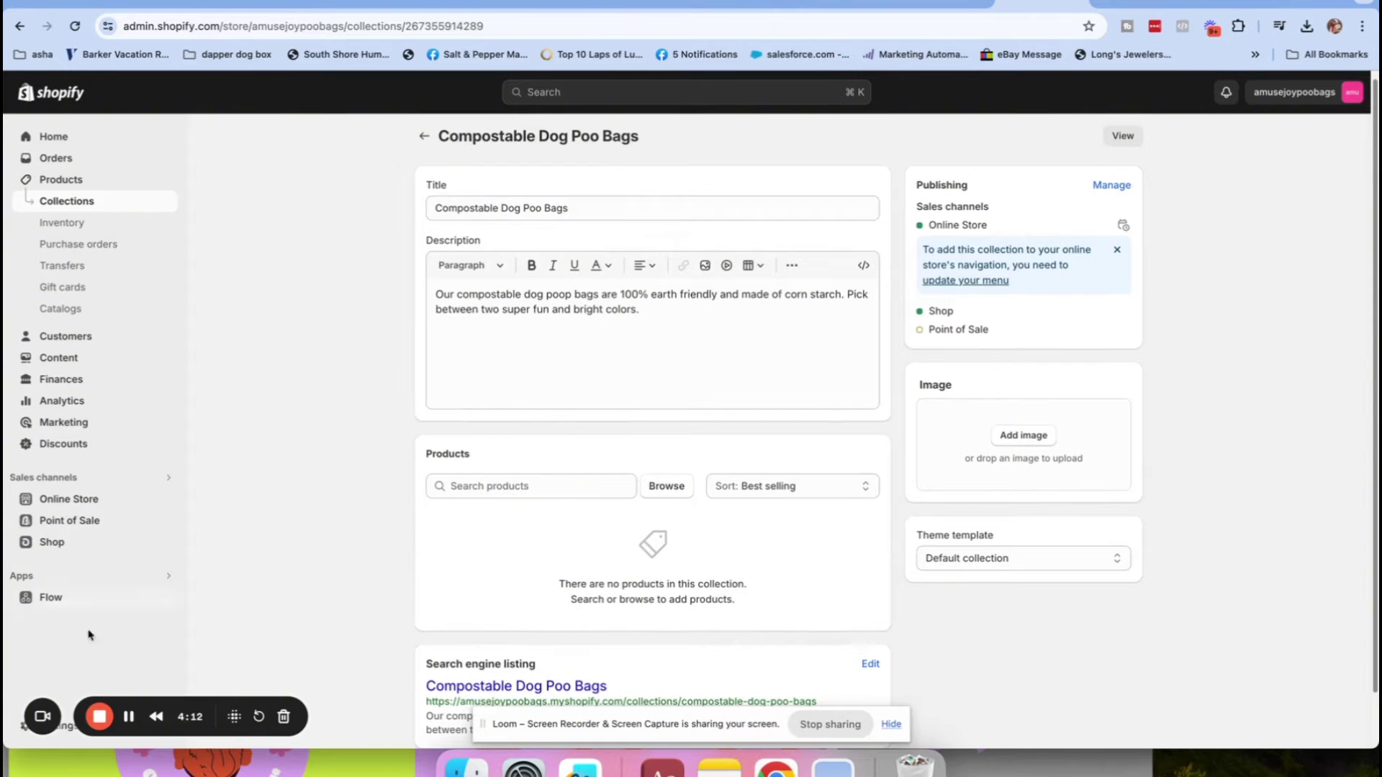
left_click(61, 179)
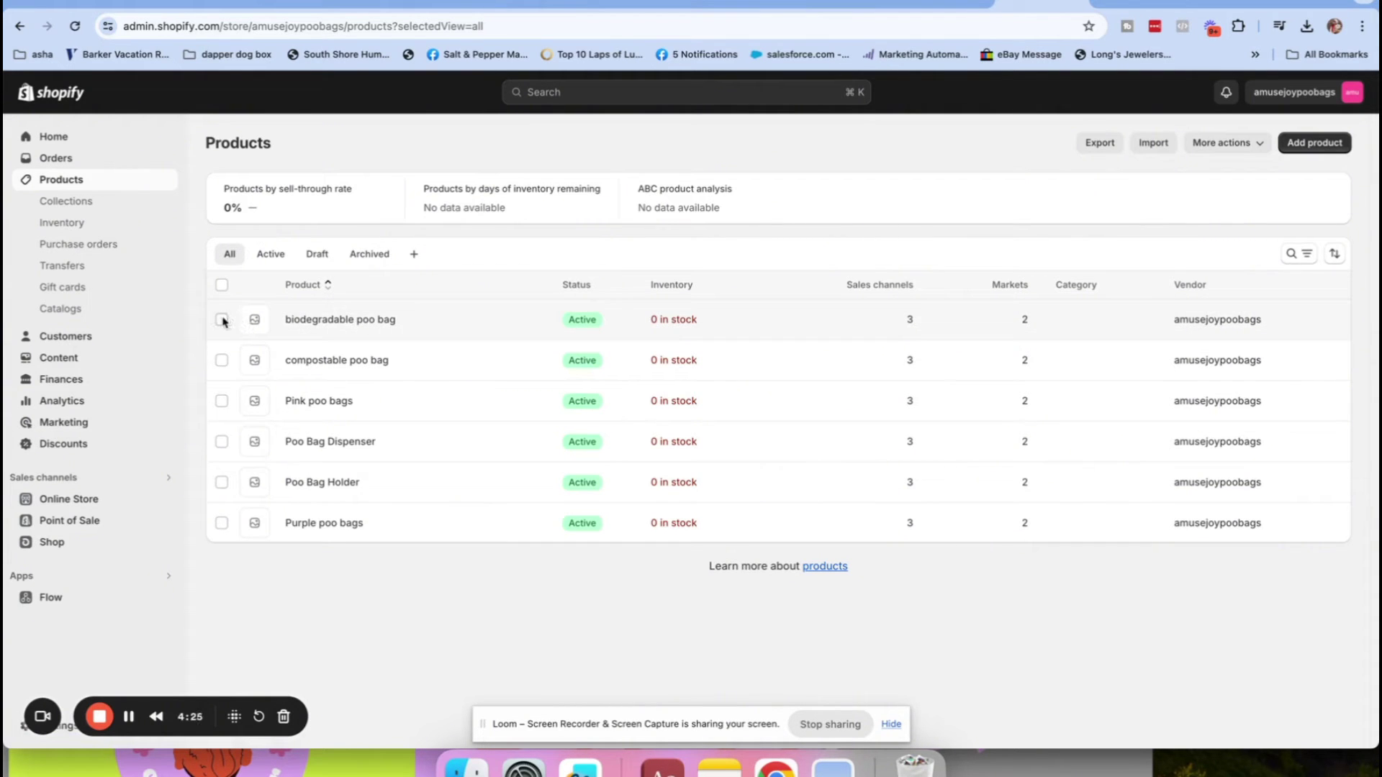
Add the compostable poo bag, Pink poo bags and Purple poo bags products to the Compostable Dog Poo Bags collection.
left_click(221, 360)
left_click(222, 401)
left_click(222, 524)
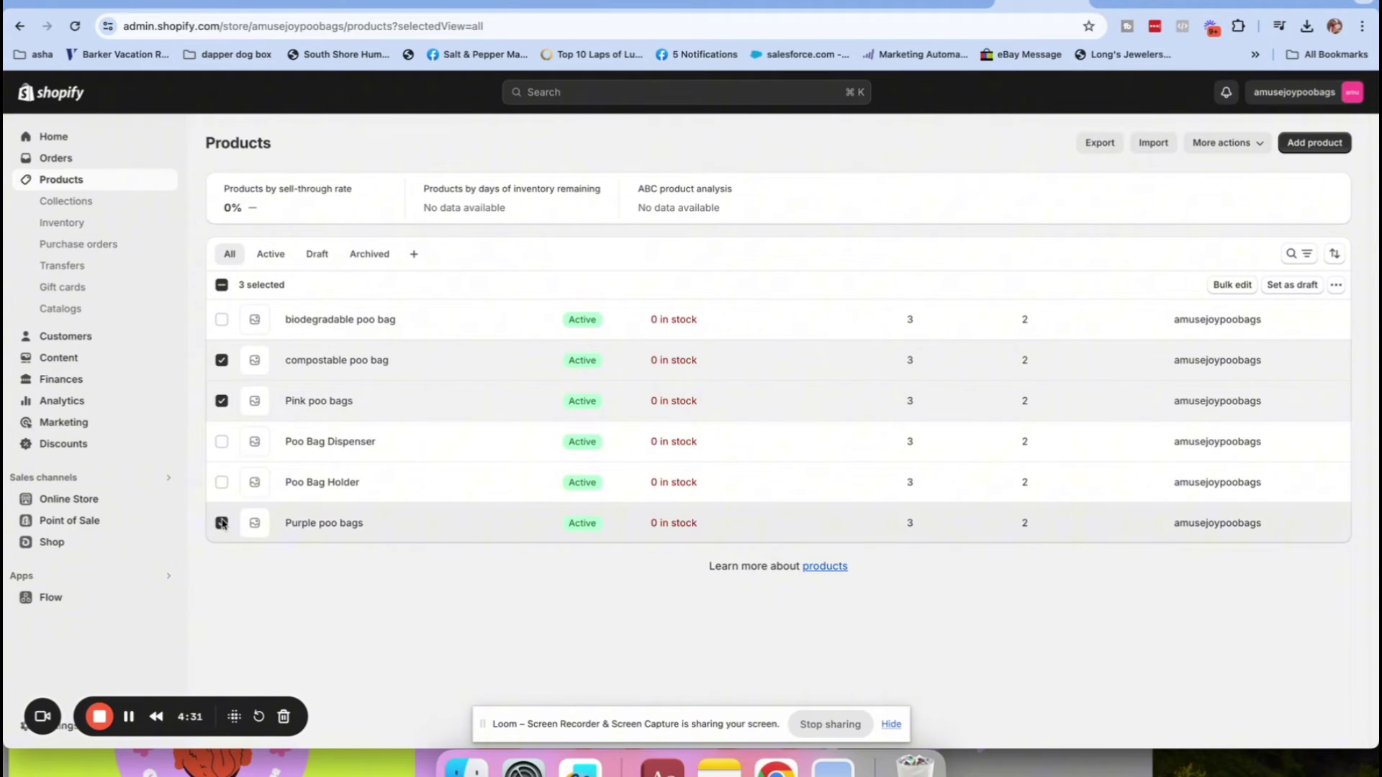
left_click(1336, 288)
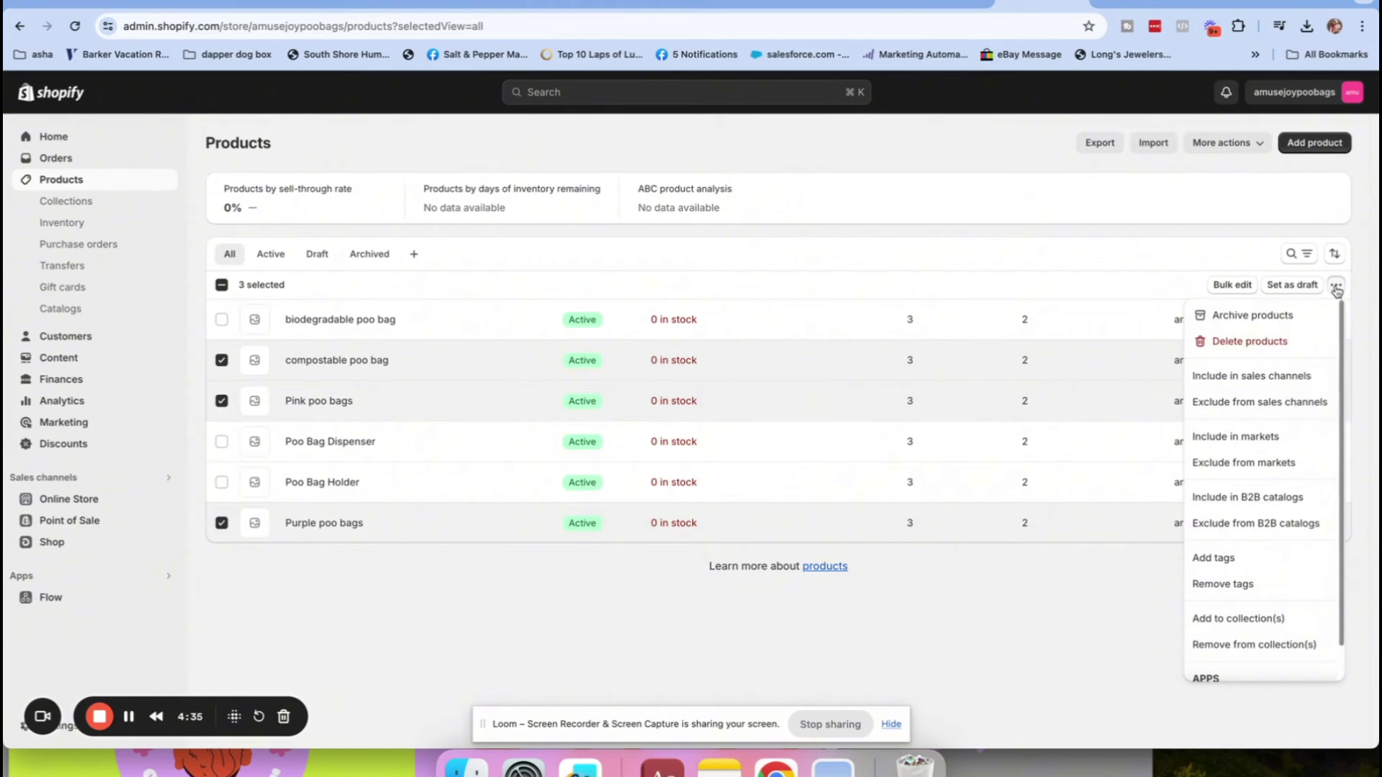
left_click(1233, 621)
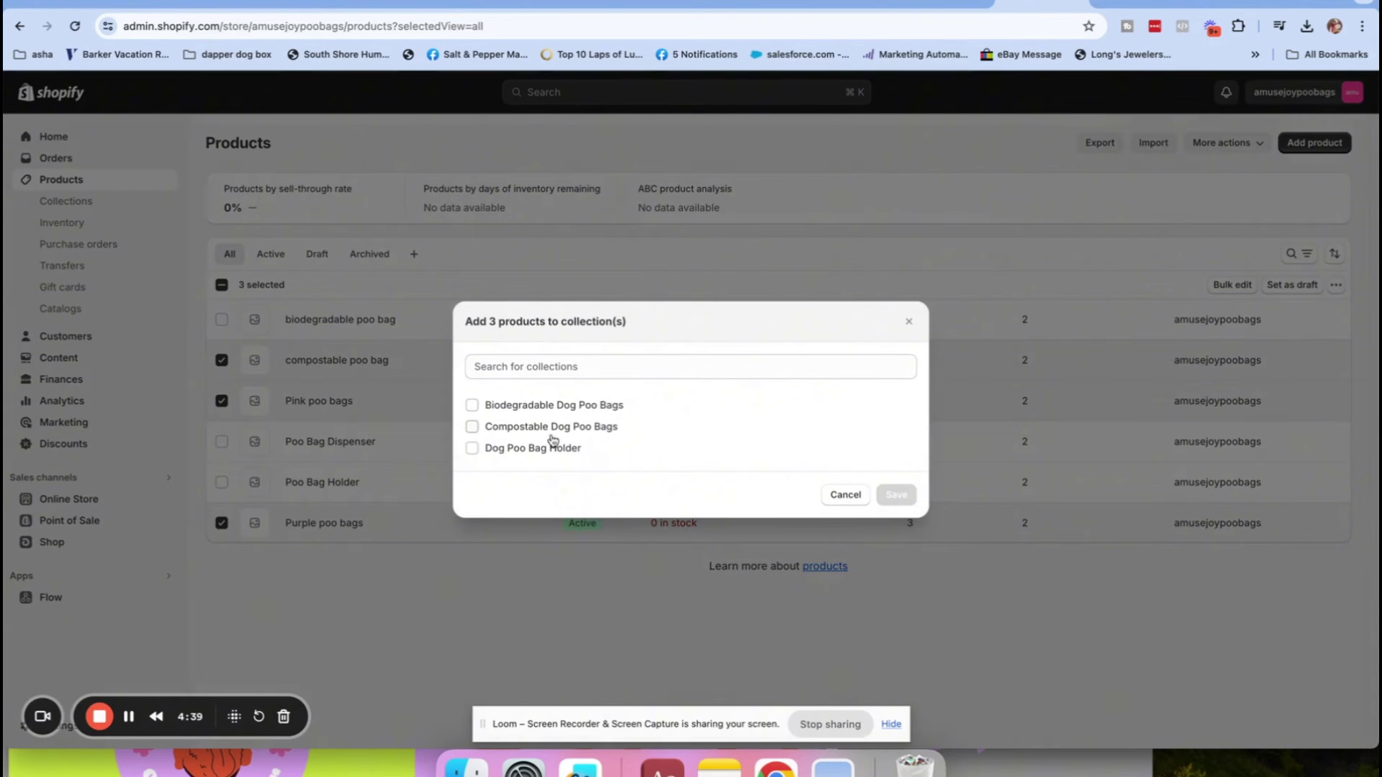
left_click(475, 428)
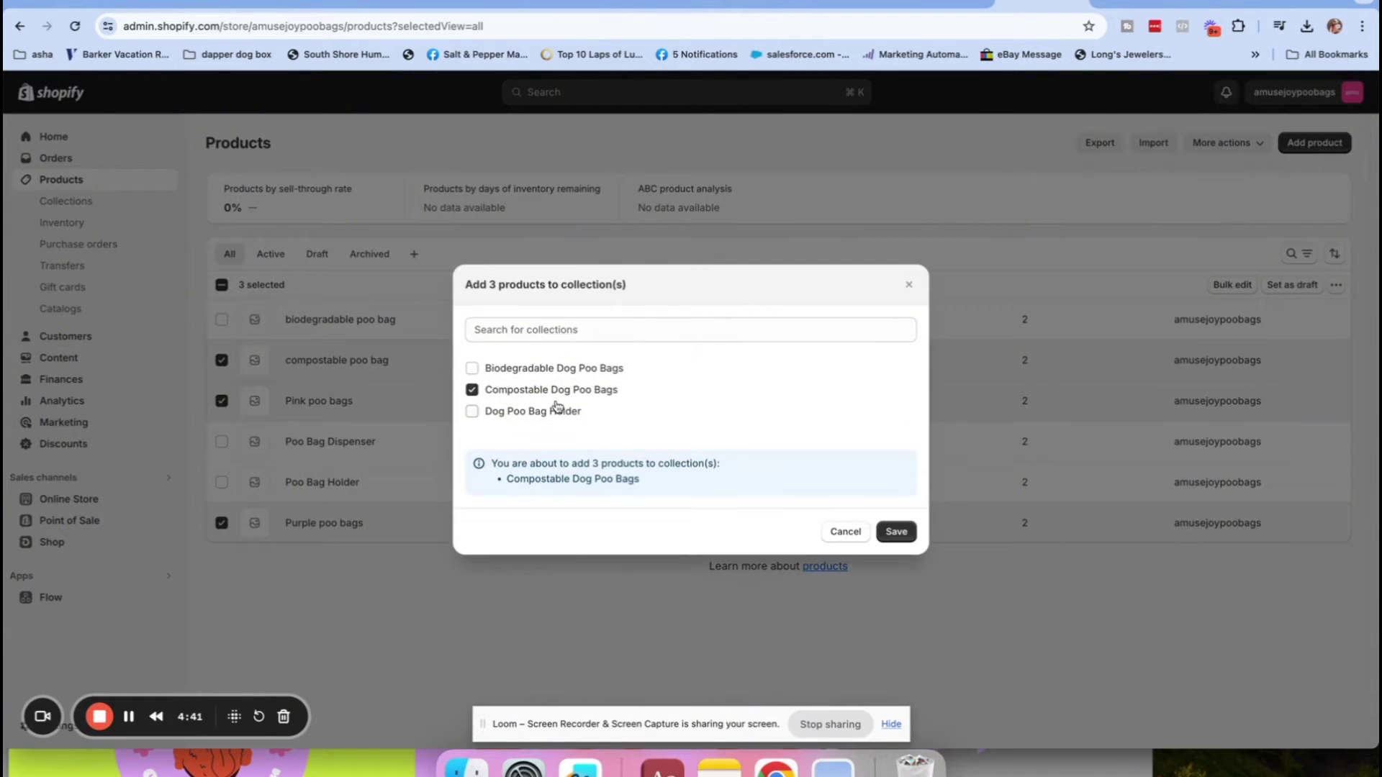
left_click(901, 533)
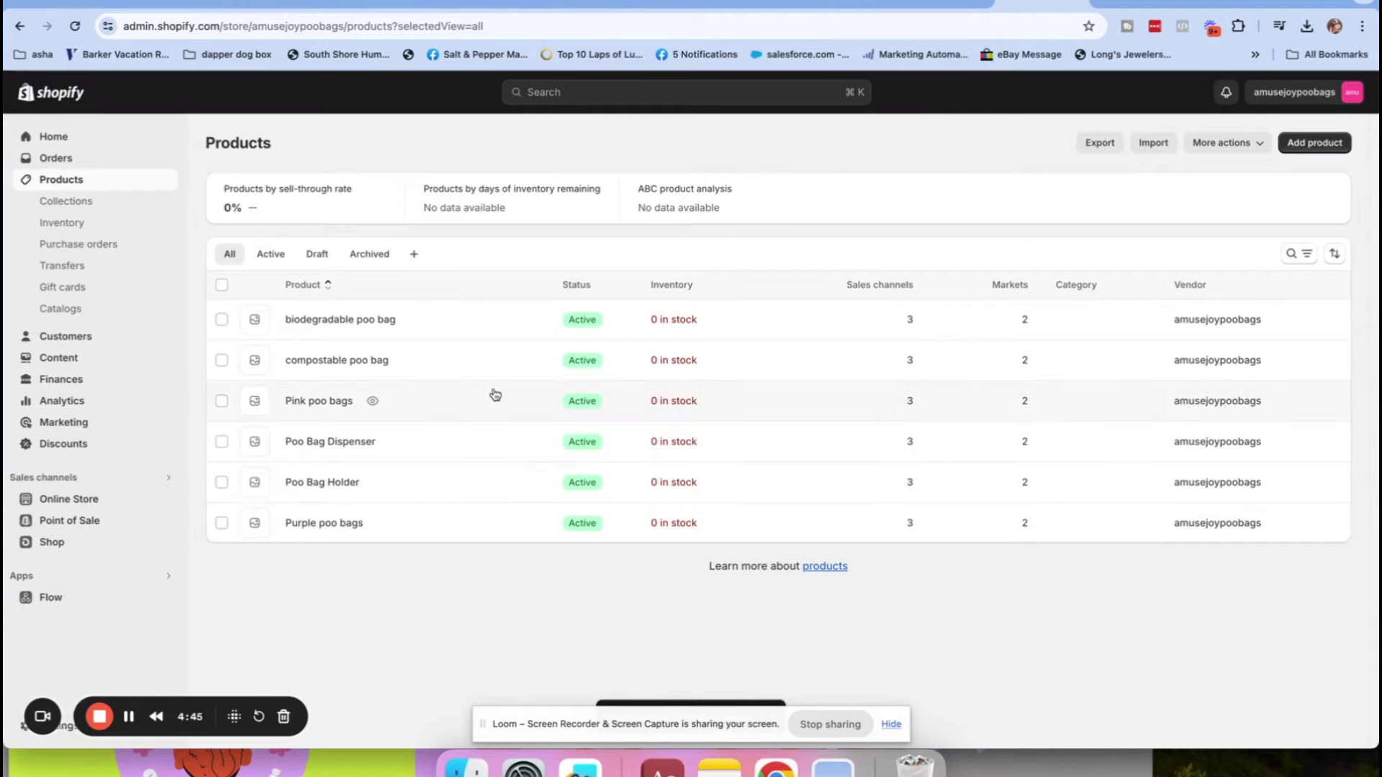
Assign the biodegradable poo bag product to the Biodegradable Dog Poo Bags collection and save it.
left_click(333, 318)
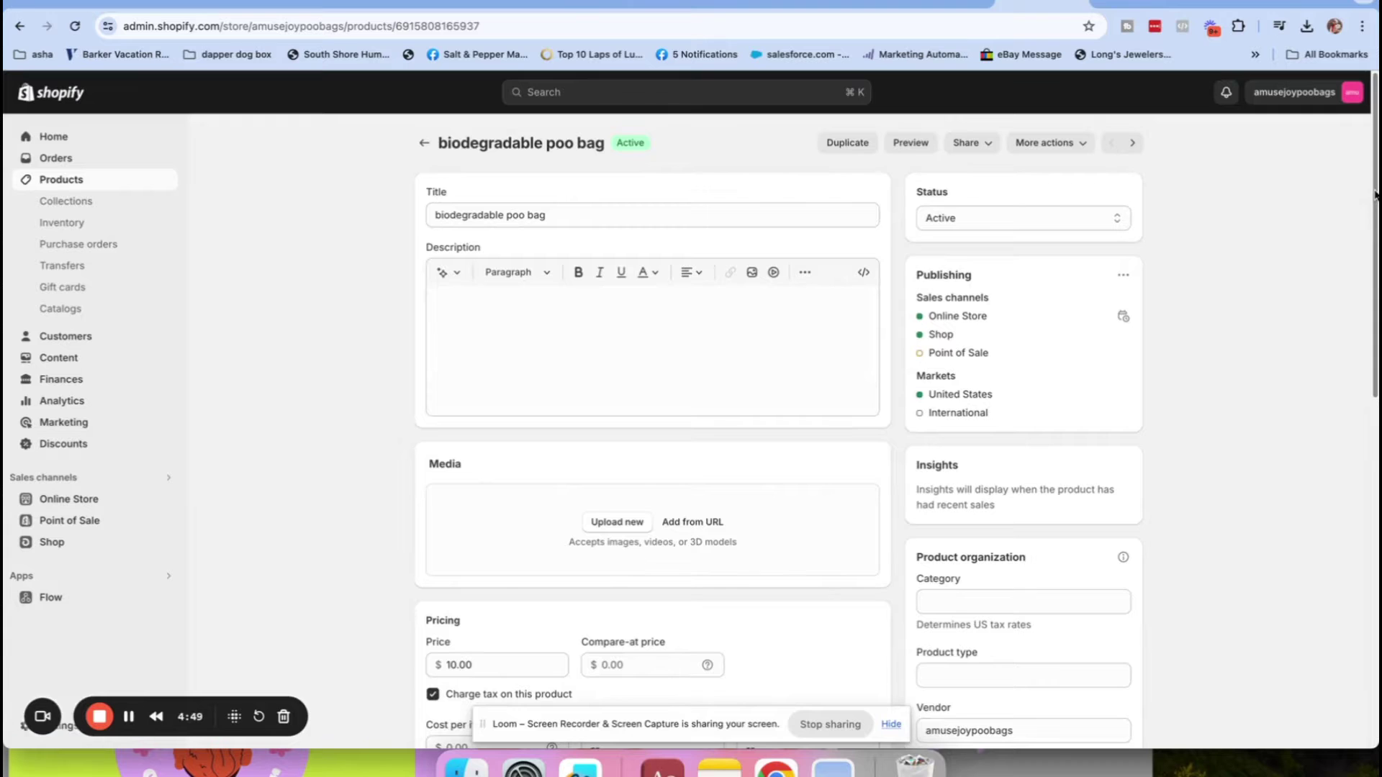
scroll(1375, 193, "down", 6)
scroll(943, 389, "up", 1)
left_click(945, 389)
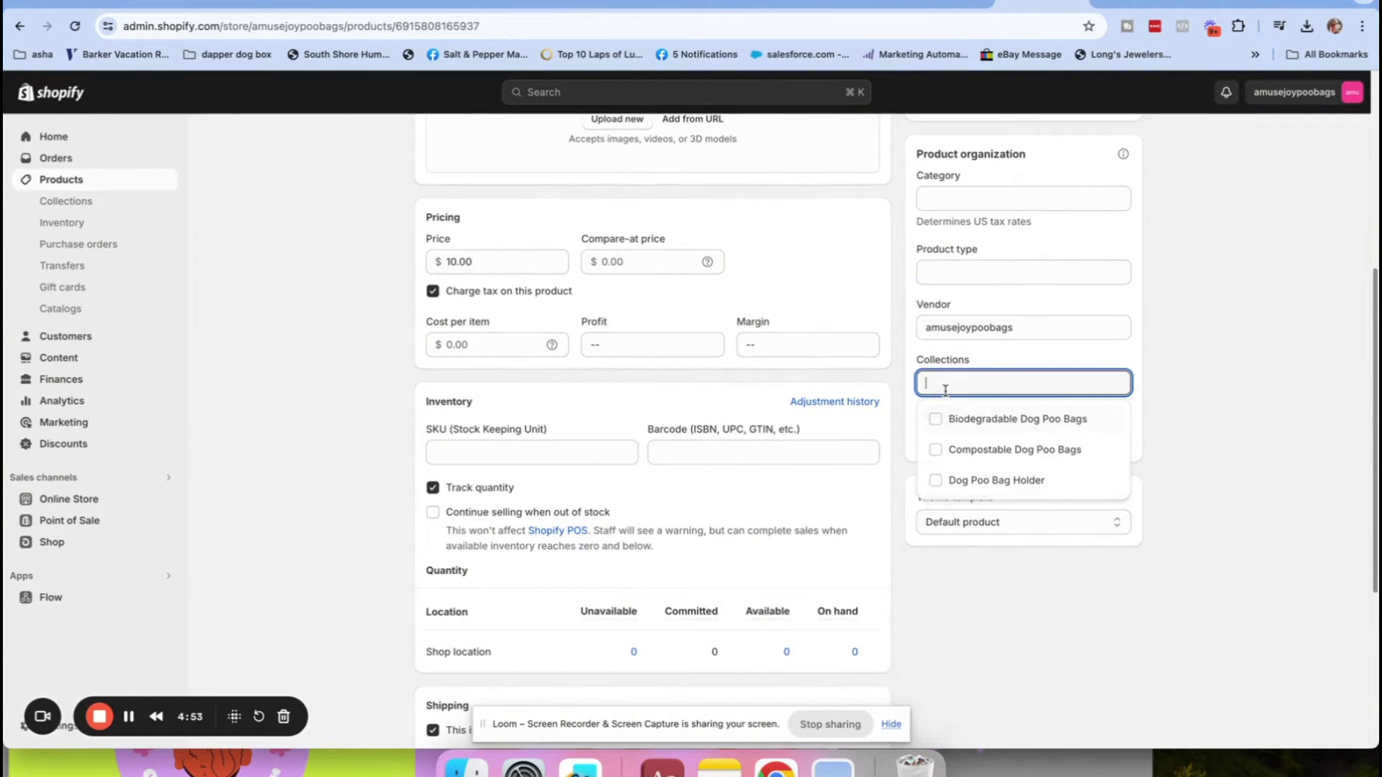
left_click(938, 420)
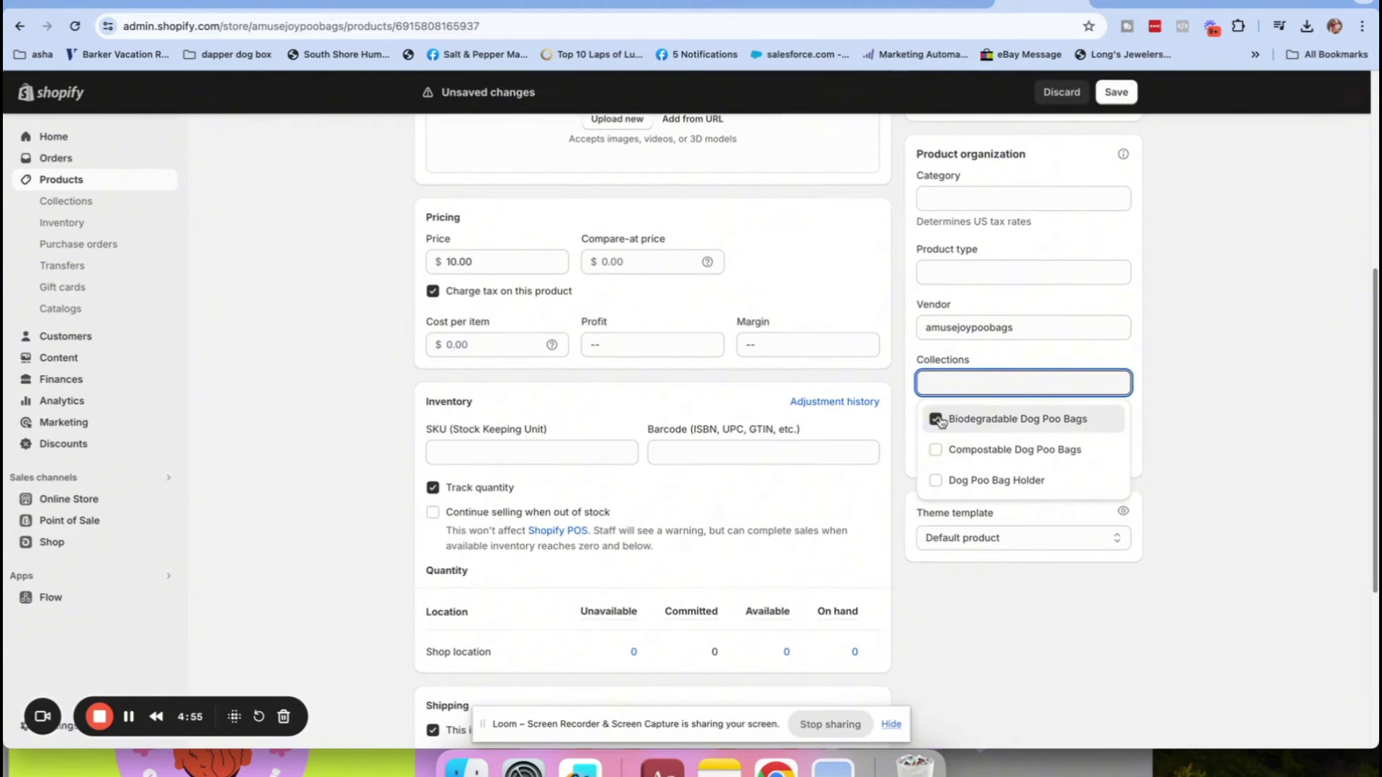
left_click(1116, 93)
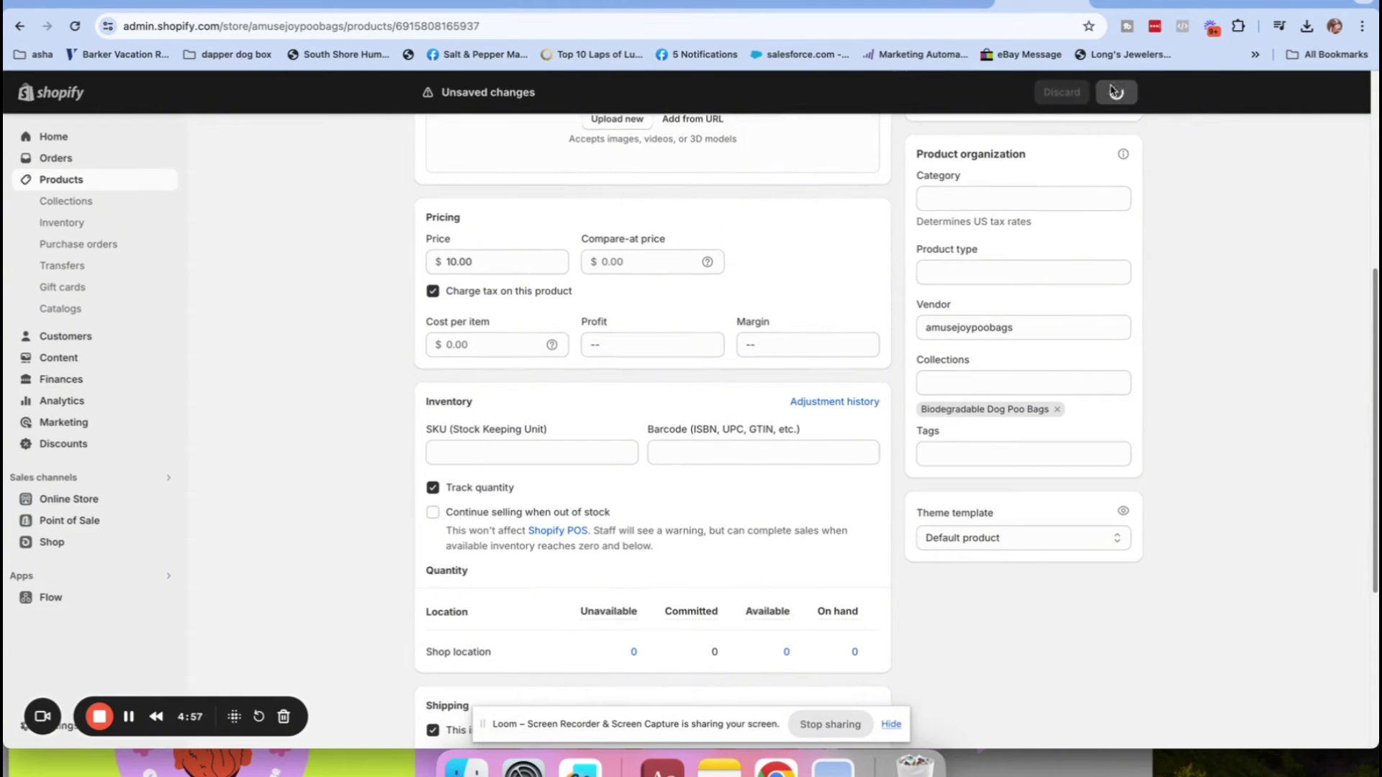
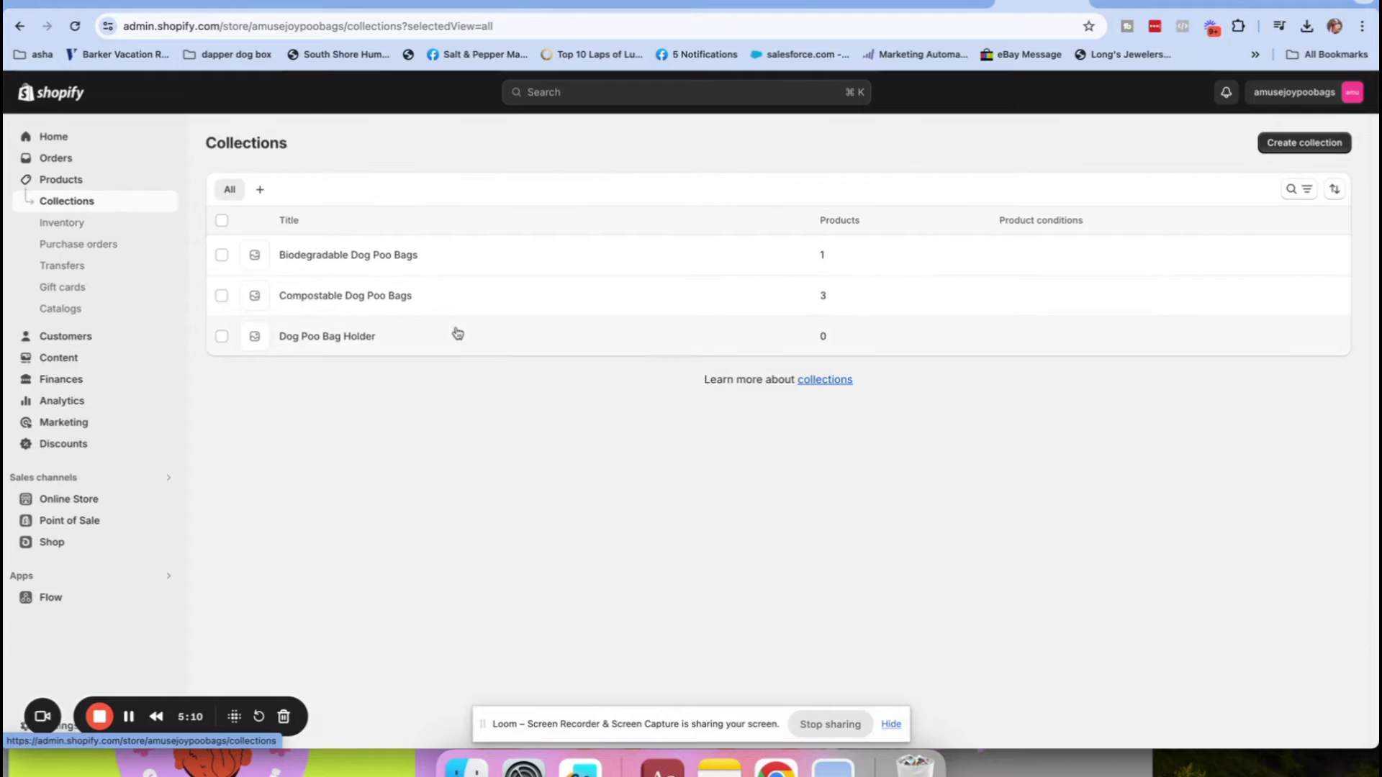
Review the Compostable Dog Poo Bags and Dog Poo Bag Holder collection pages, finishing on the product list.
left_click(347, 295)
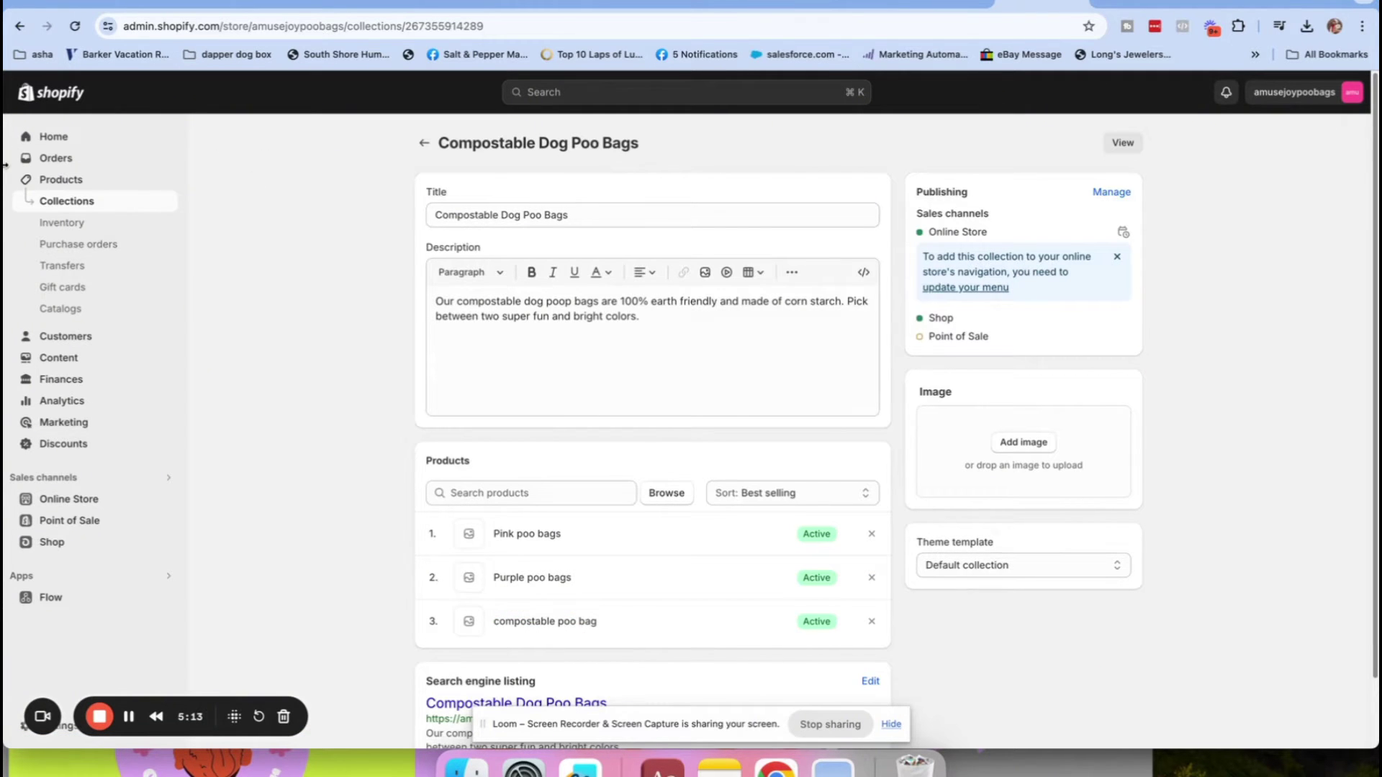
left_click(76, 202)
left_click(348, 338)
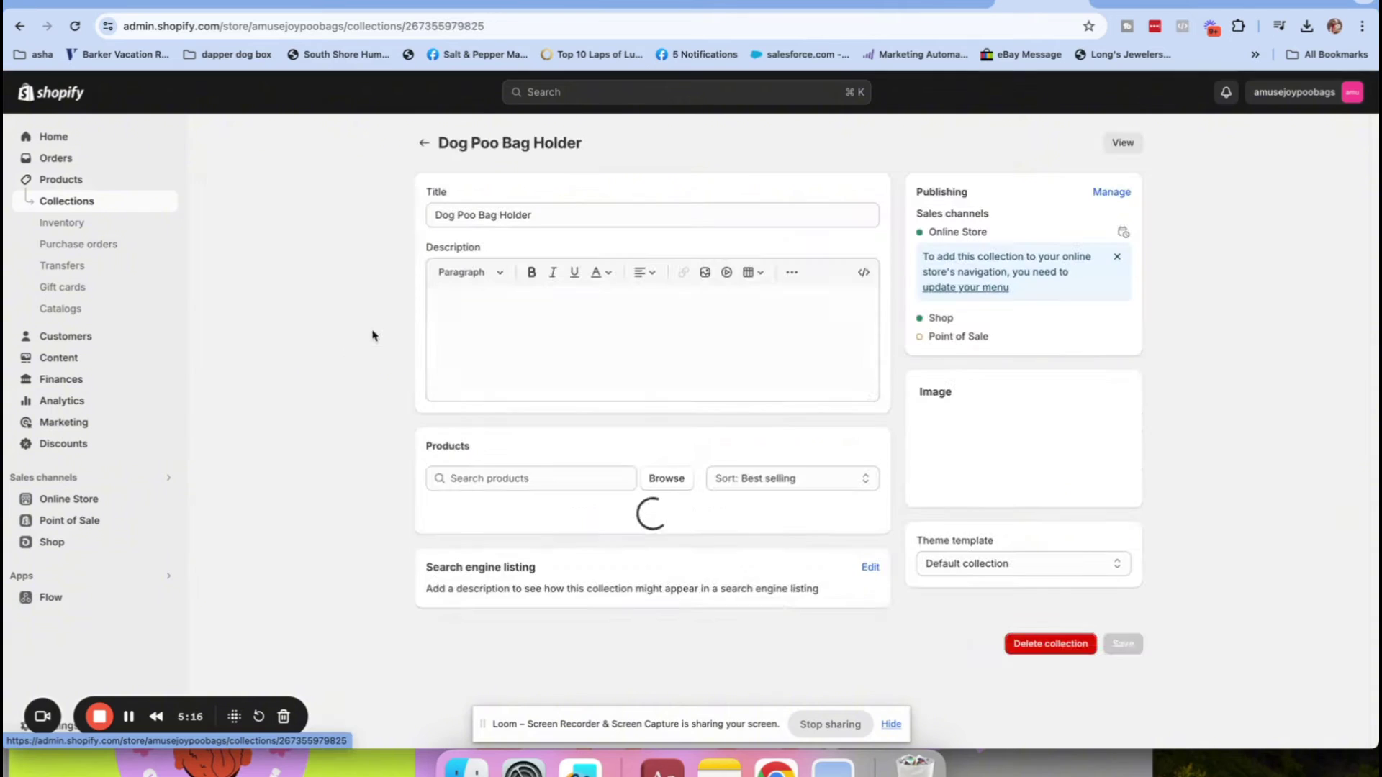
scroll(1375, 146, "down", 1)
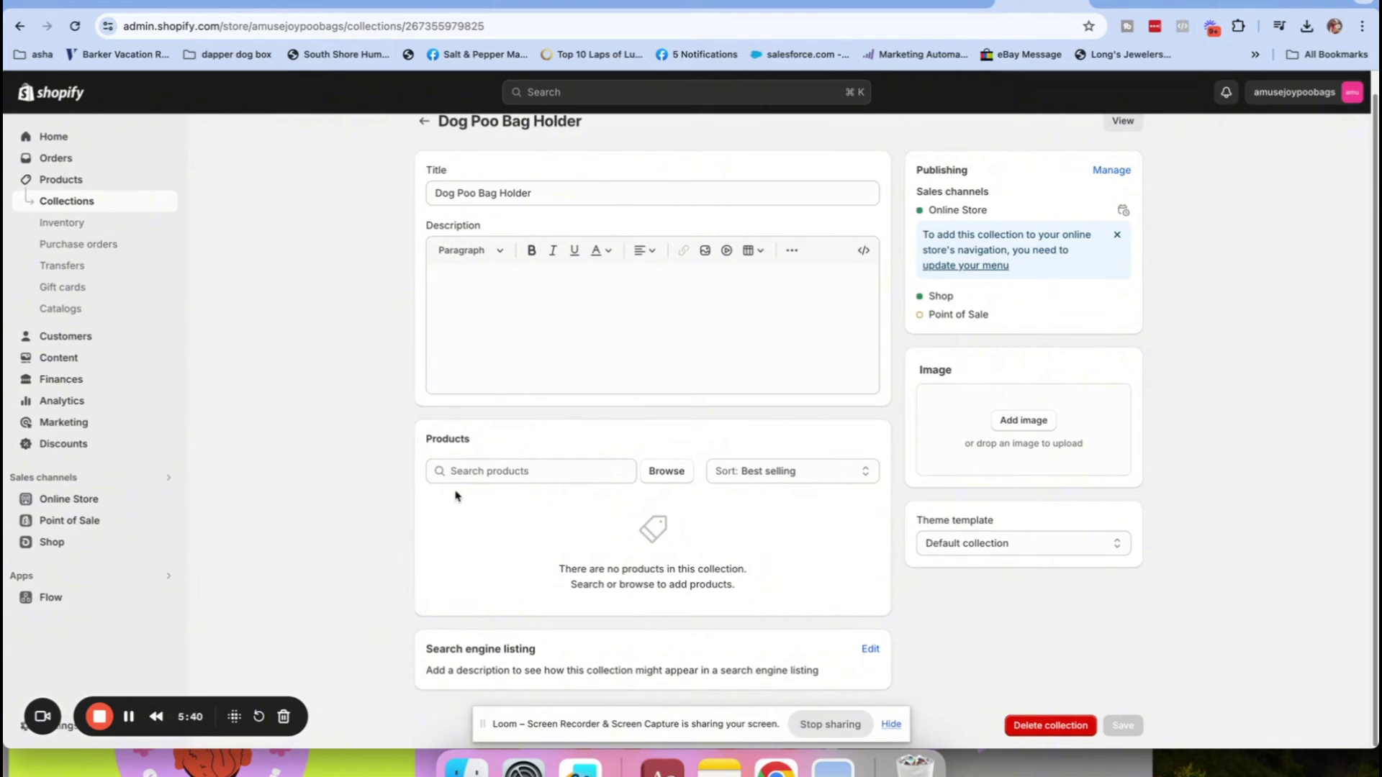
left_click(61, 181)
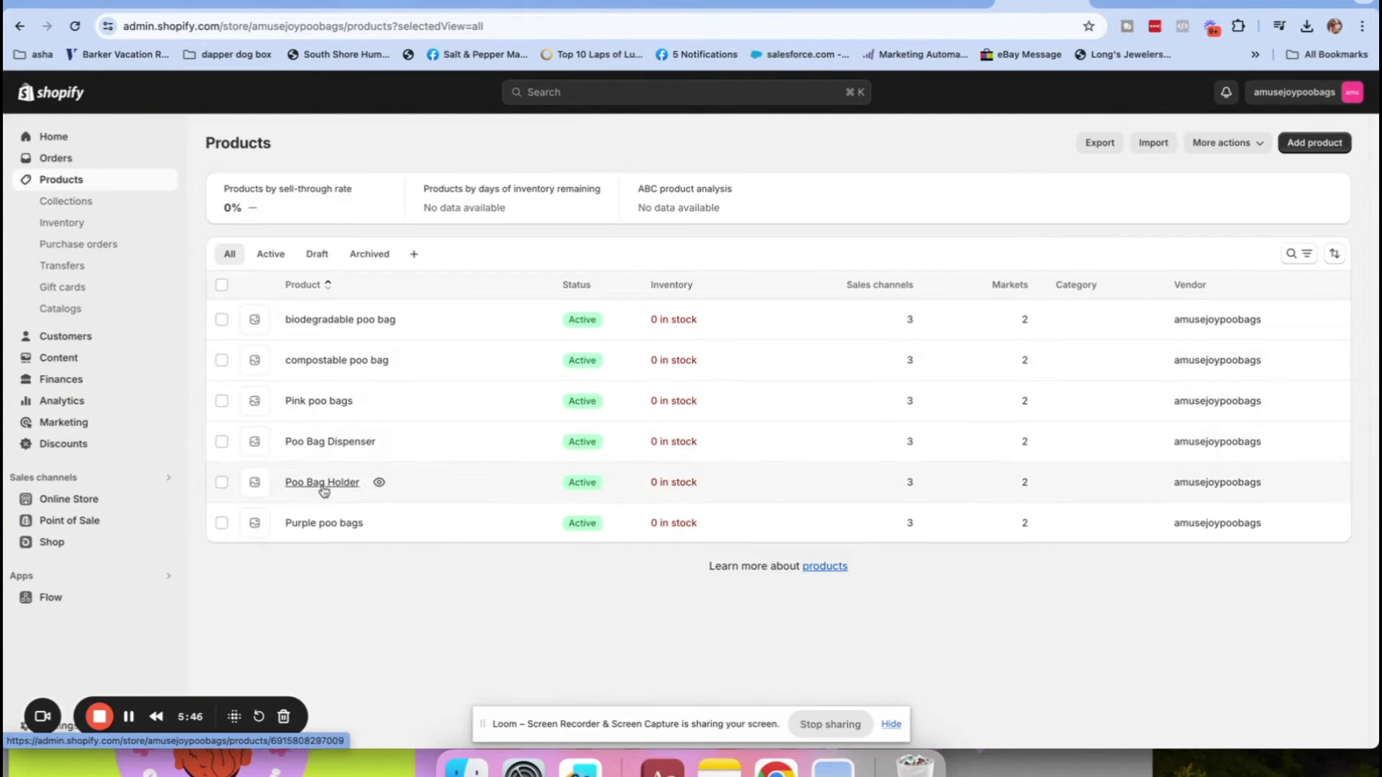
left_click(324, 523)
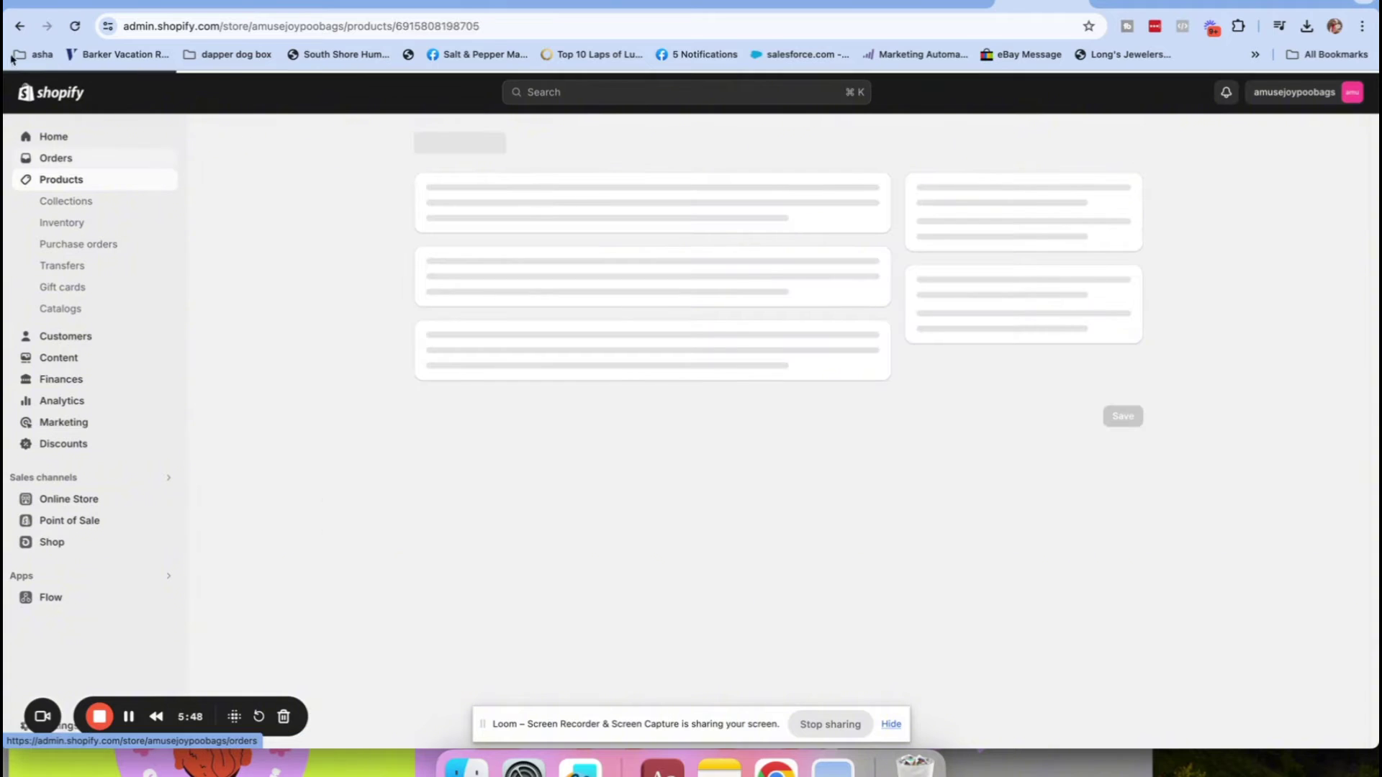
left_click(21, 27)
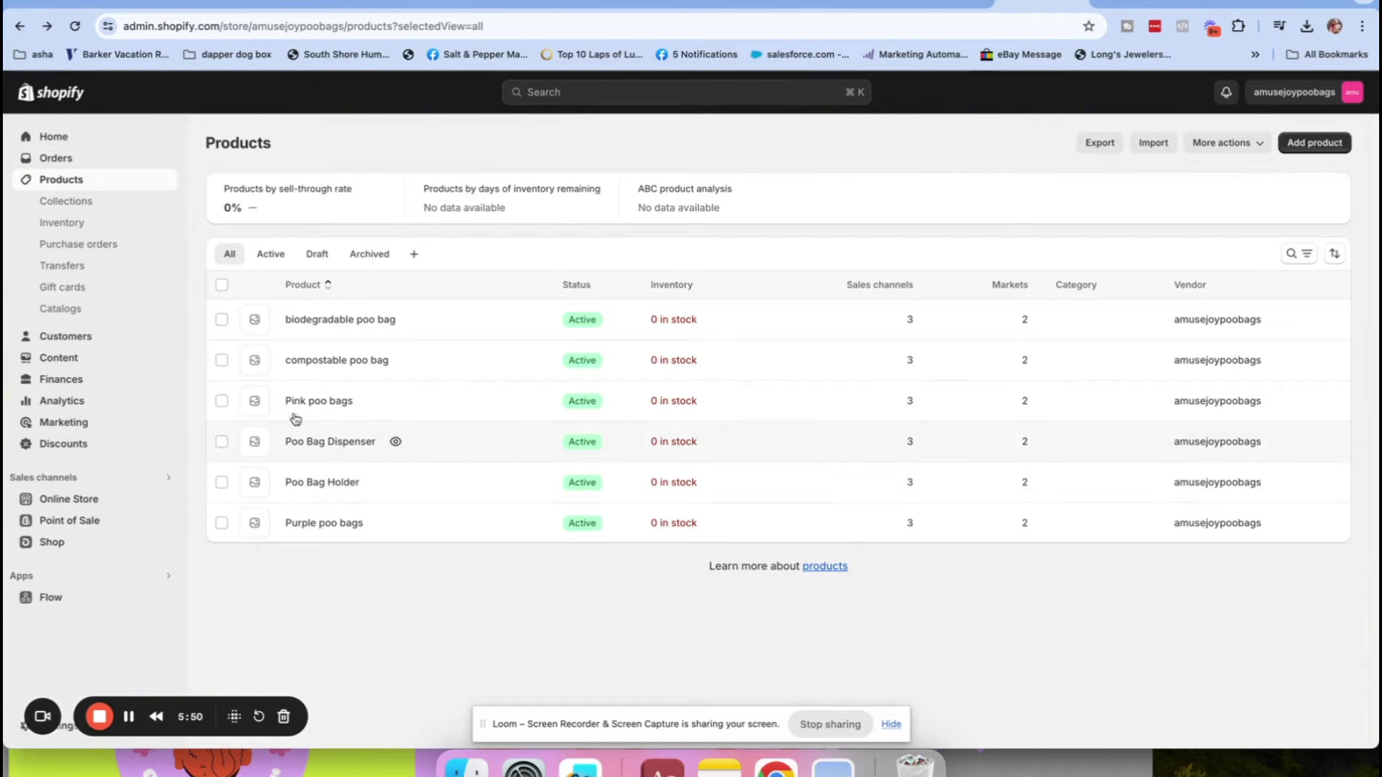
Add the tag "holder" to the Poo Bag Dispenser product and save it.
left_click(330, 442)
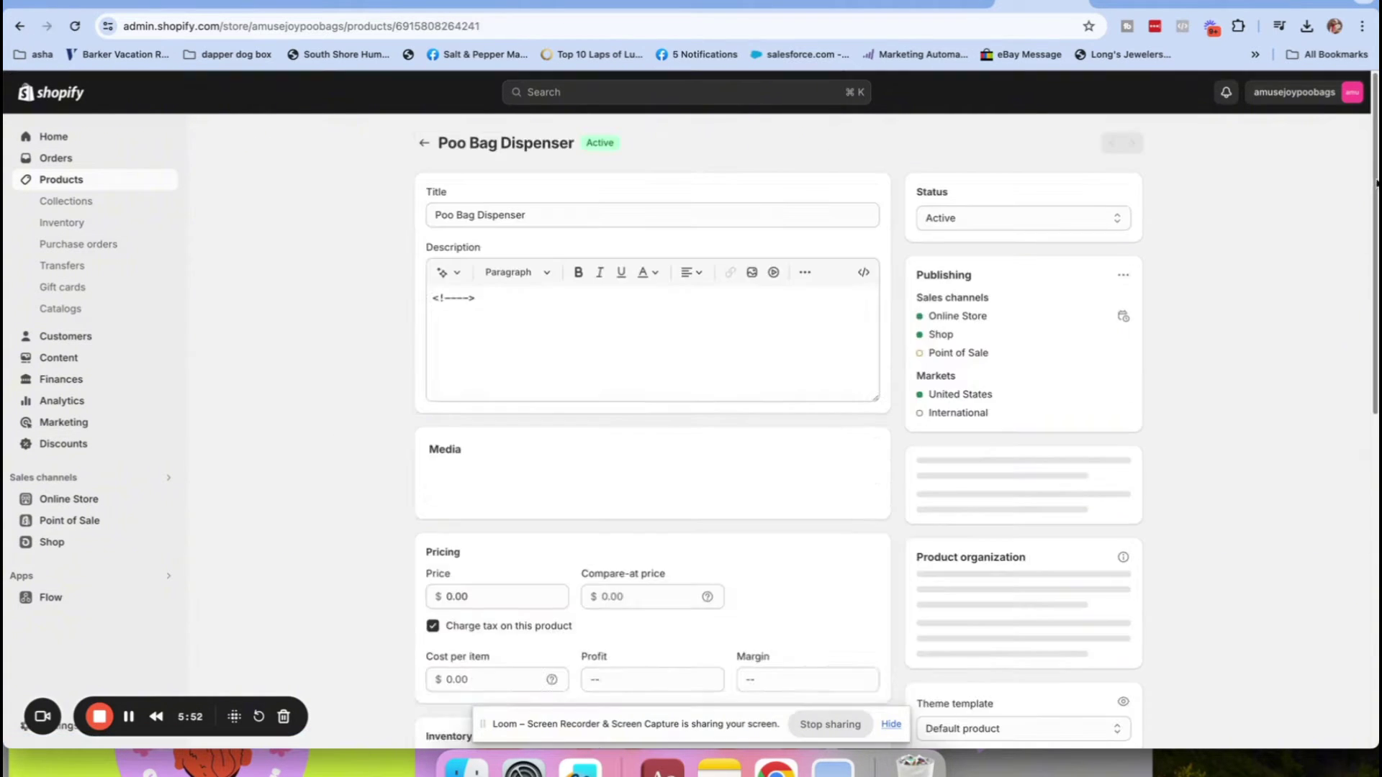
scroll(1374, 218, "down", 2)
left_click_drag(1375, 218, 1375, 337)
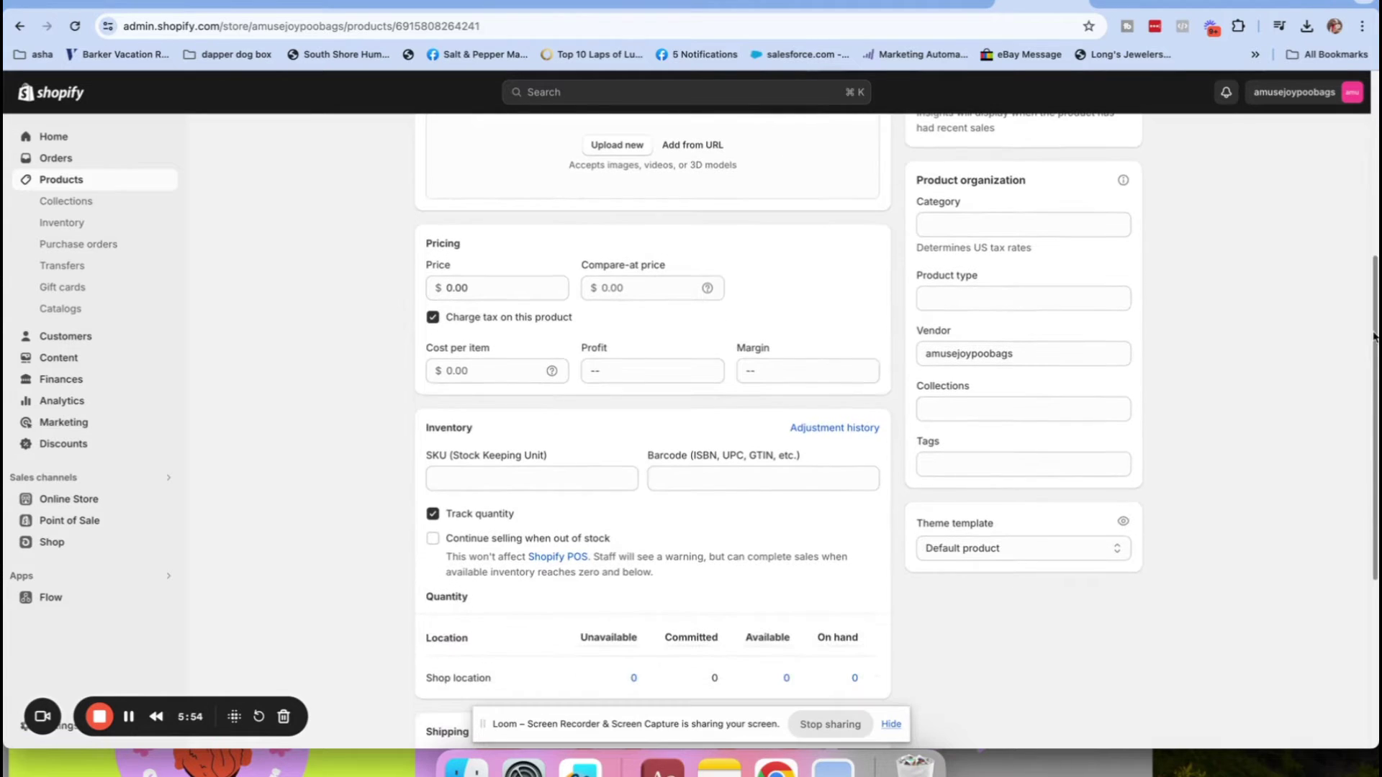
left_click(941, 466)
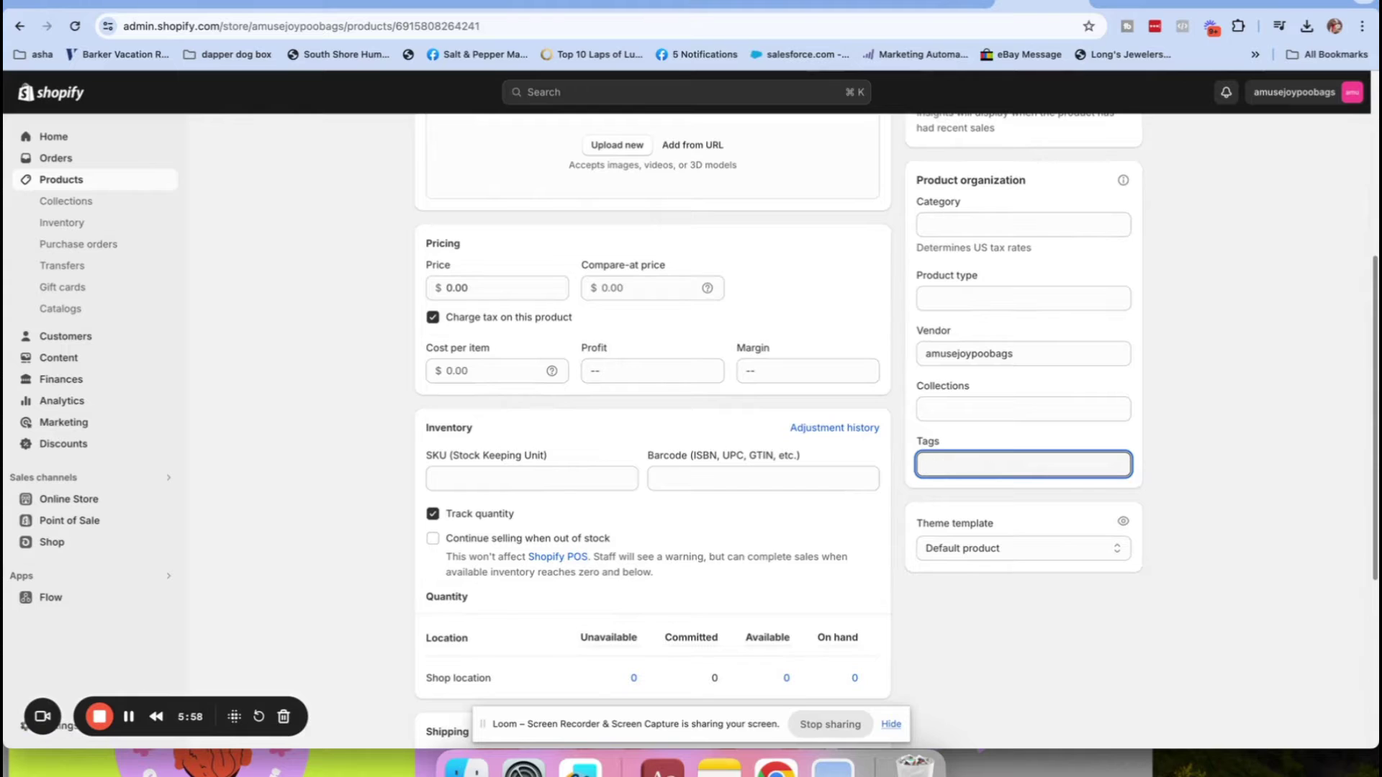
type("holder")
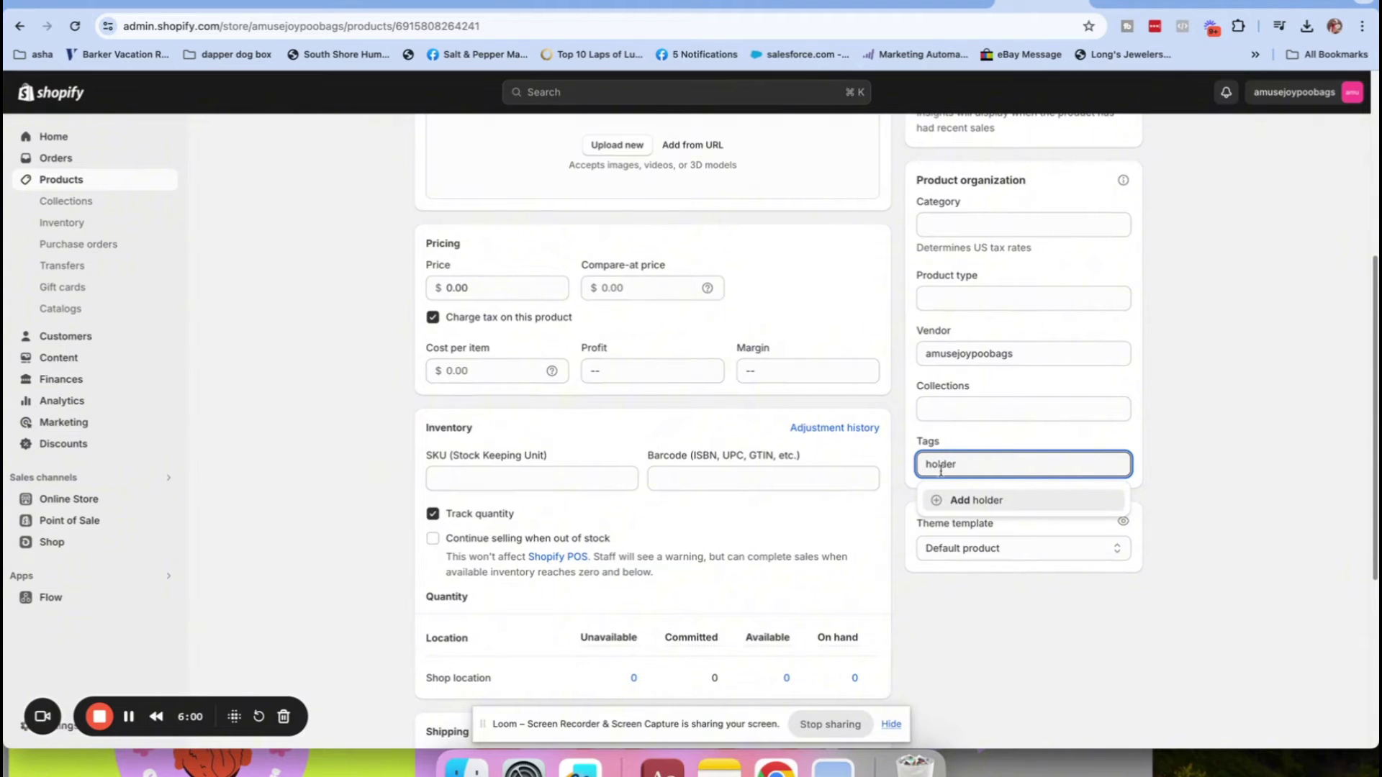
left_click(976, 501)
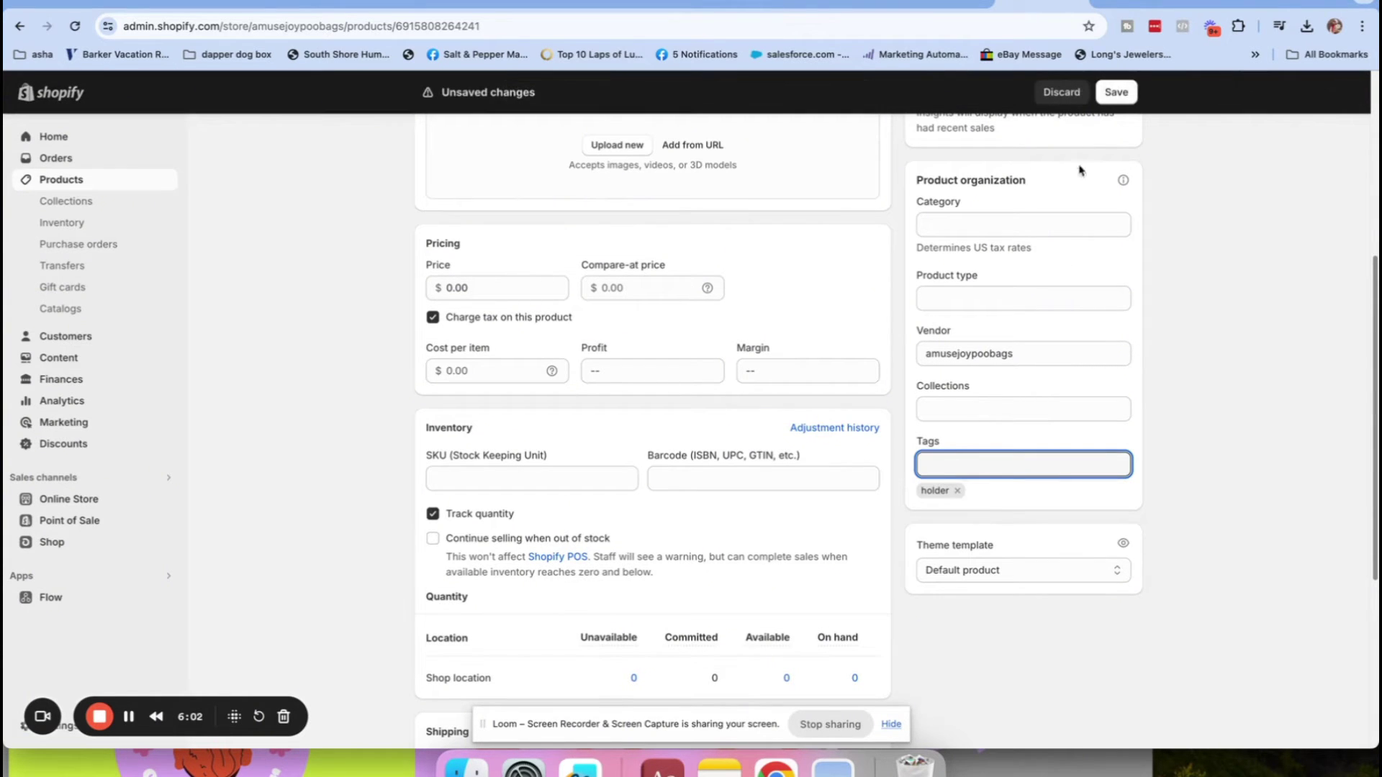
left_click(1124, 93)
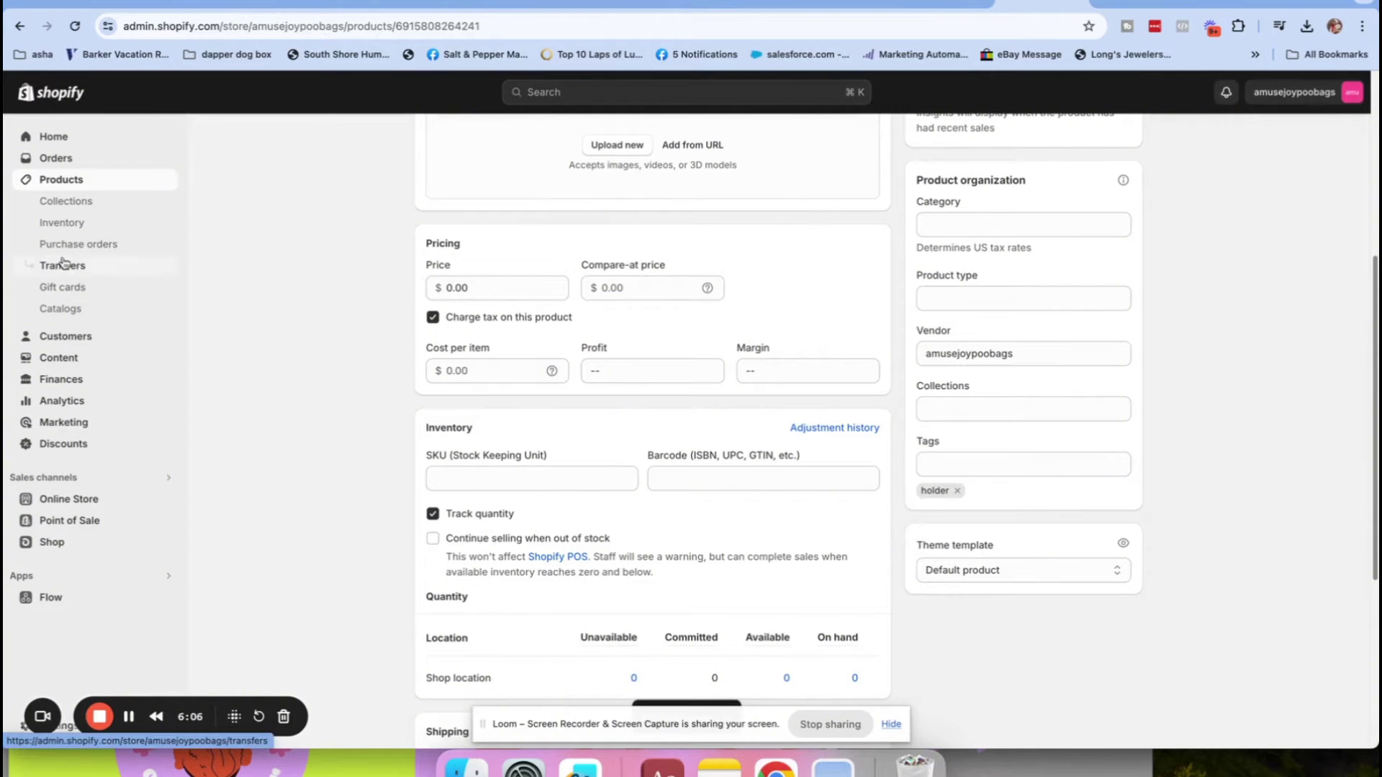
Check the product section of the Dog Poo Bag Holder collection and return to the product list.
left_click(66, 202)
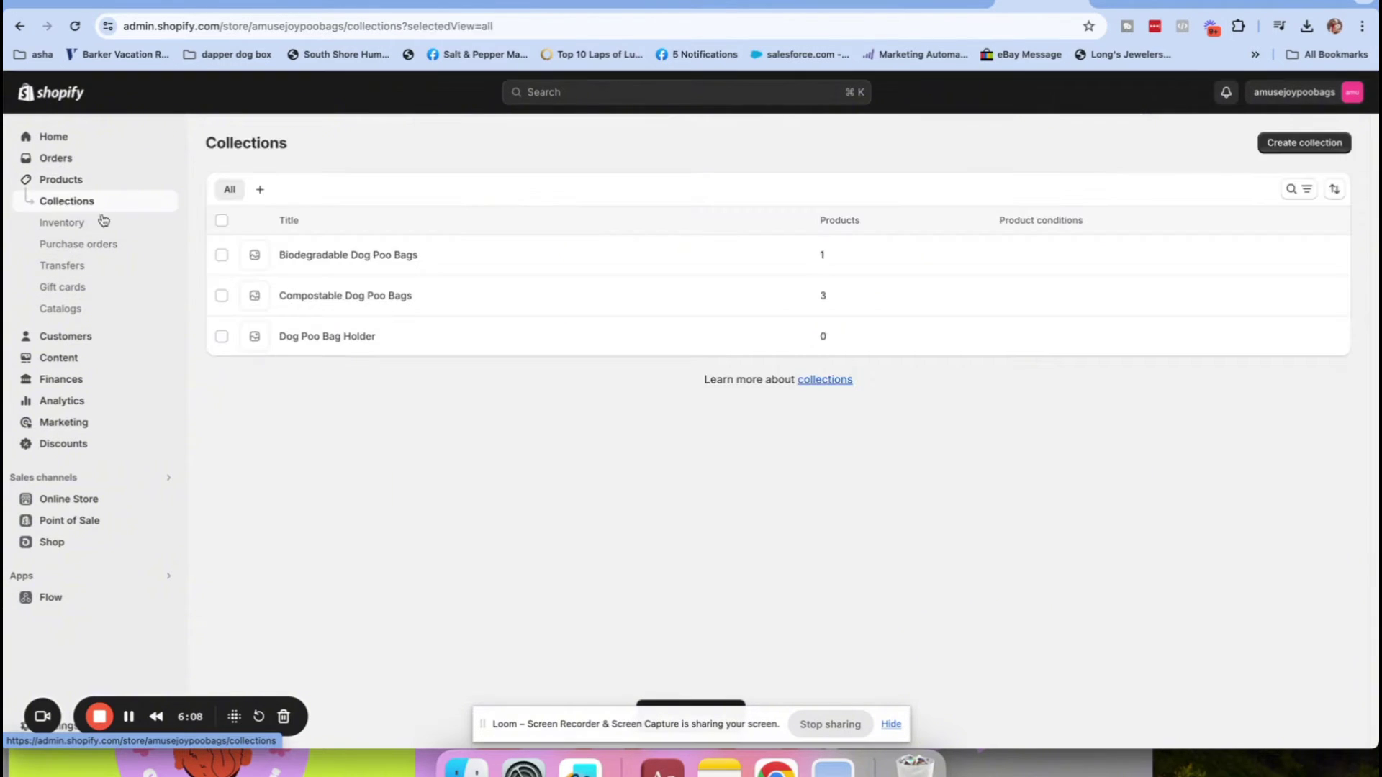
left_click(314, 339)
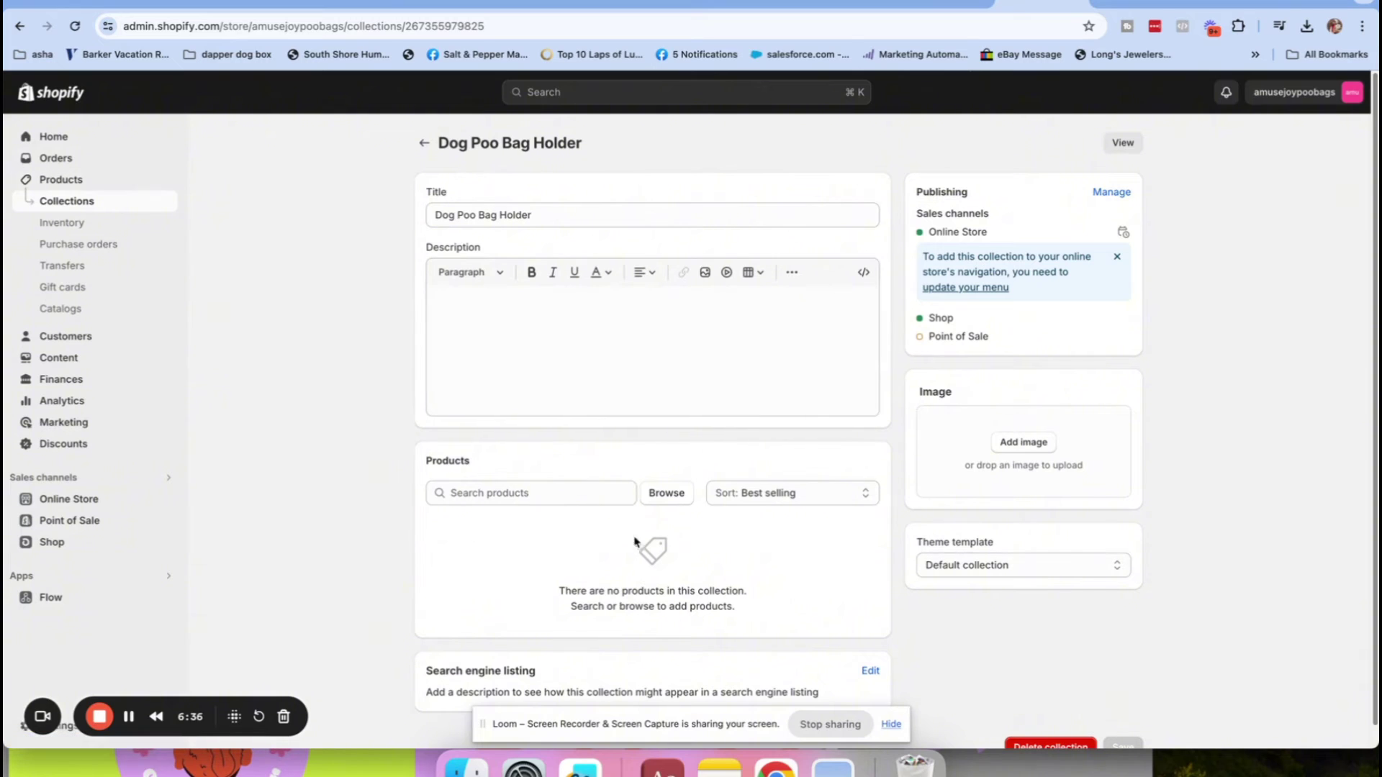
left_click(57, 204)
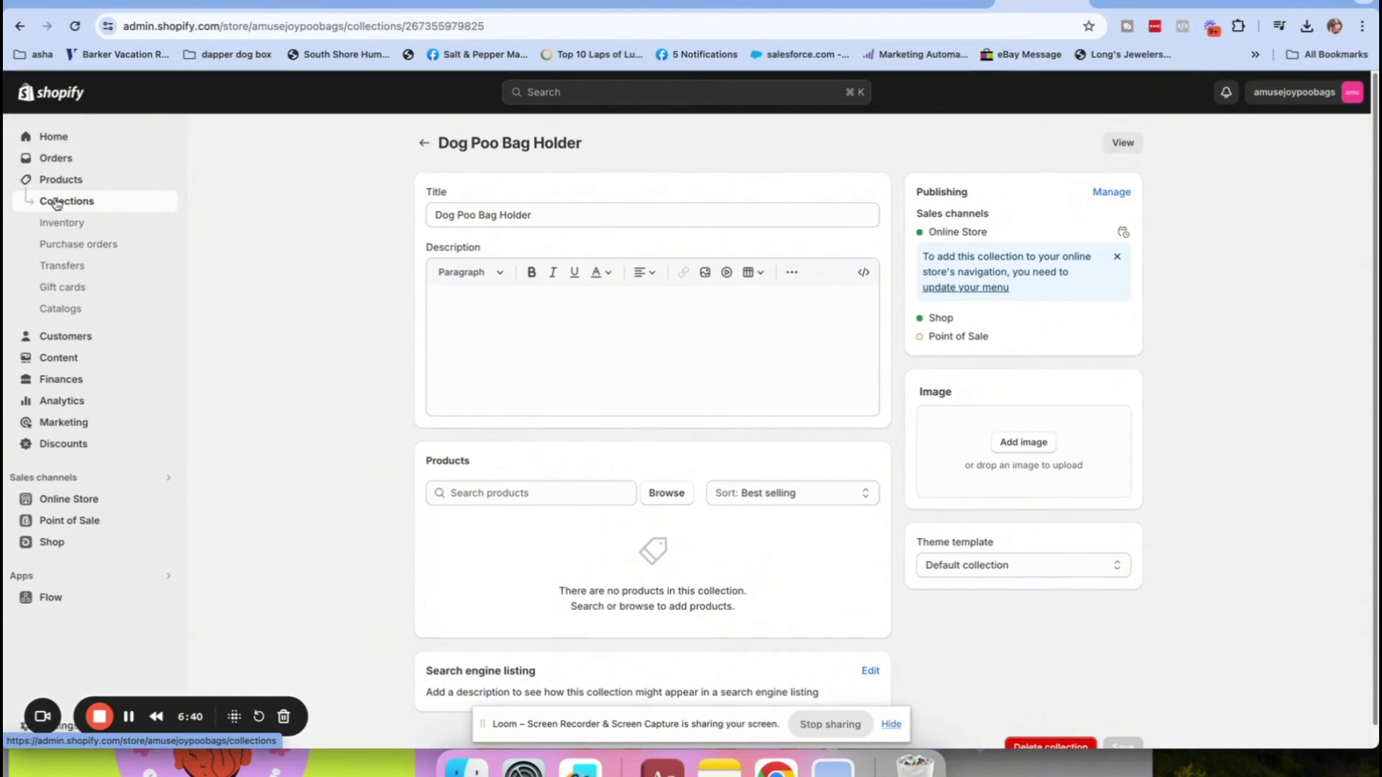
left_click(57, 180)
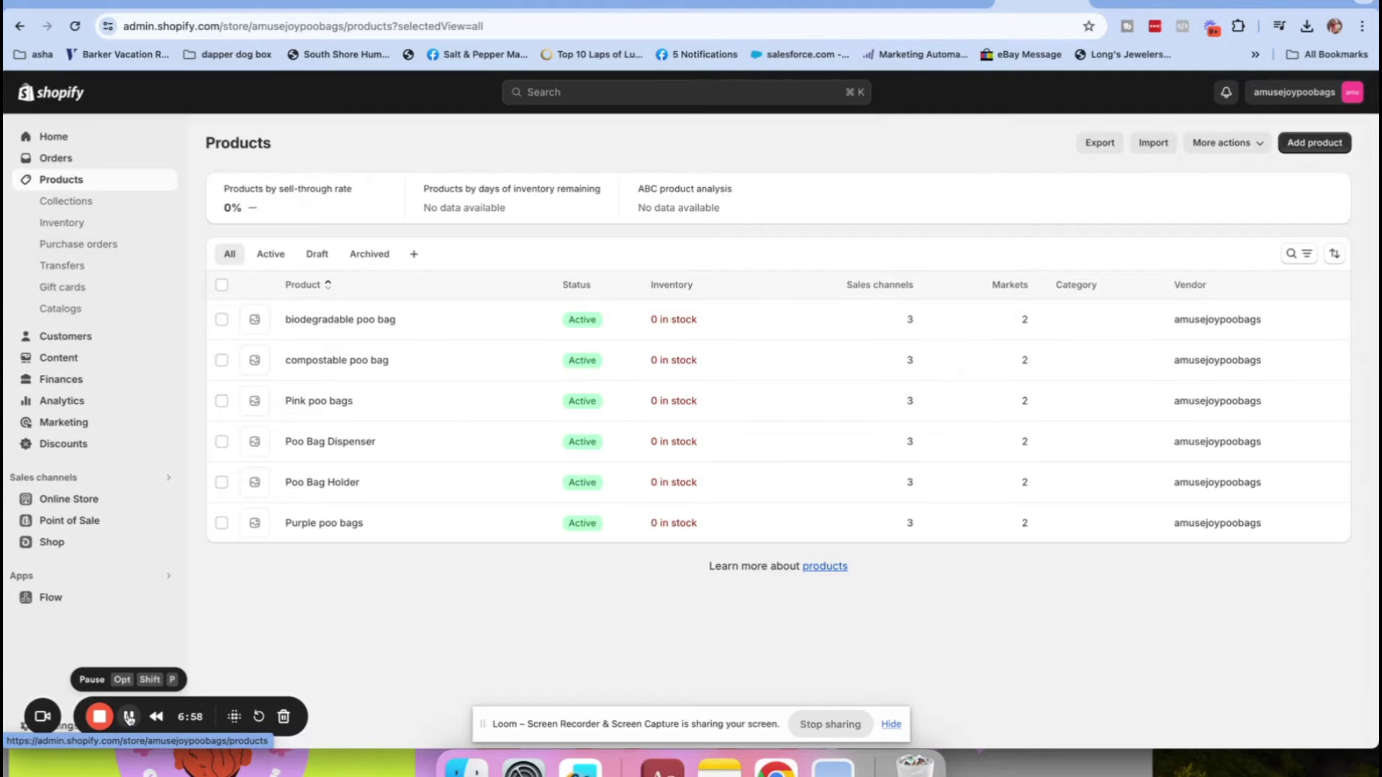
Create an online store navigation menu titled "2024 Menu Header" and save it.
left_click(69, 499)
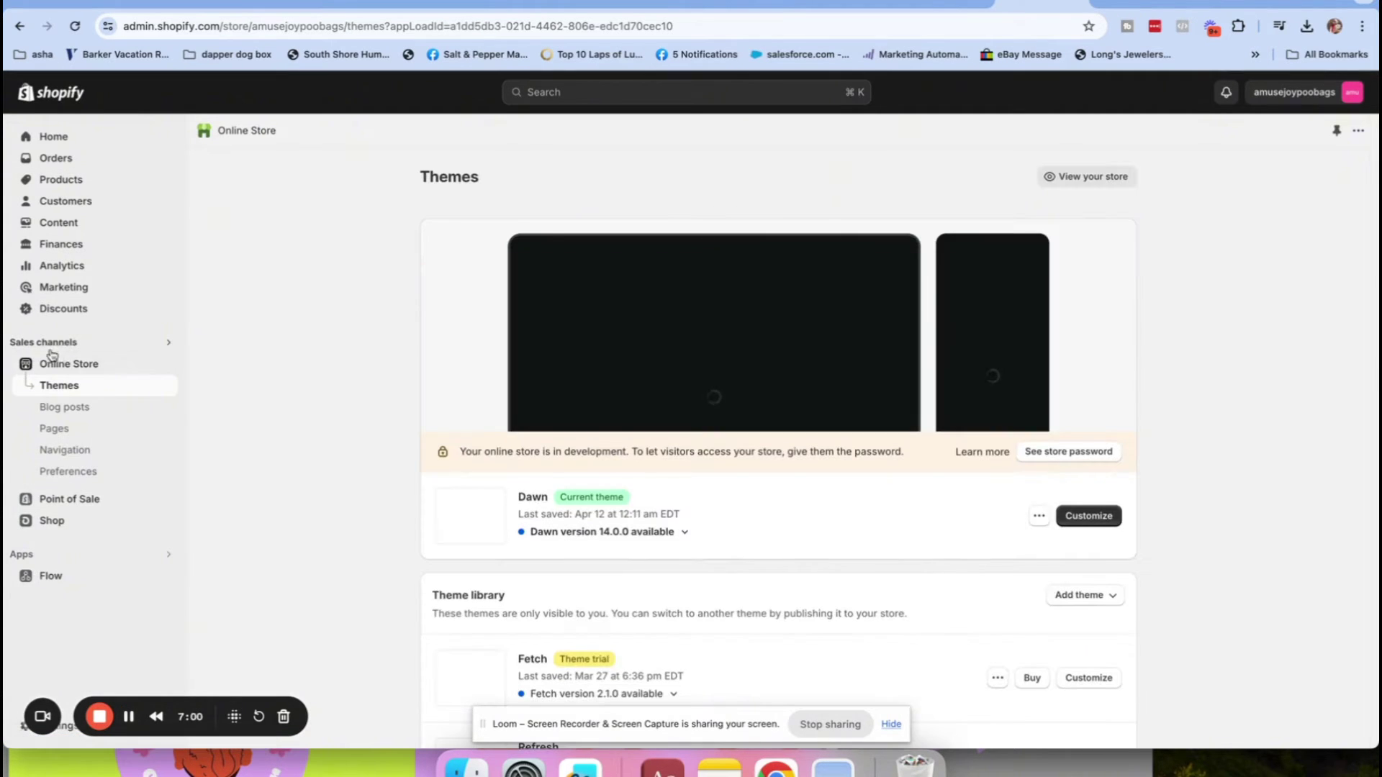
left_click(58, 454)
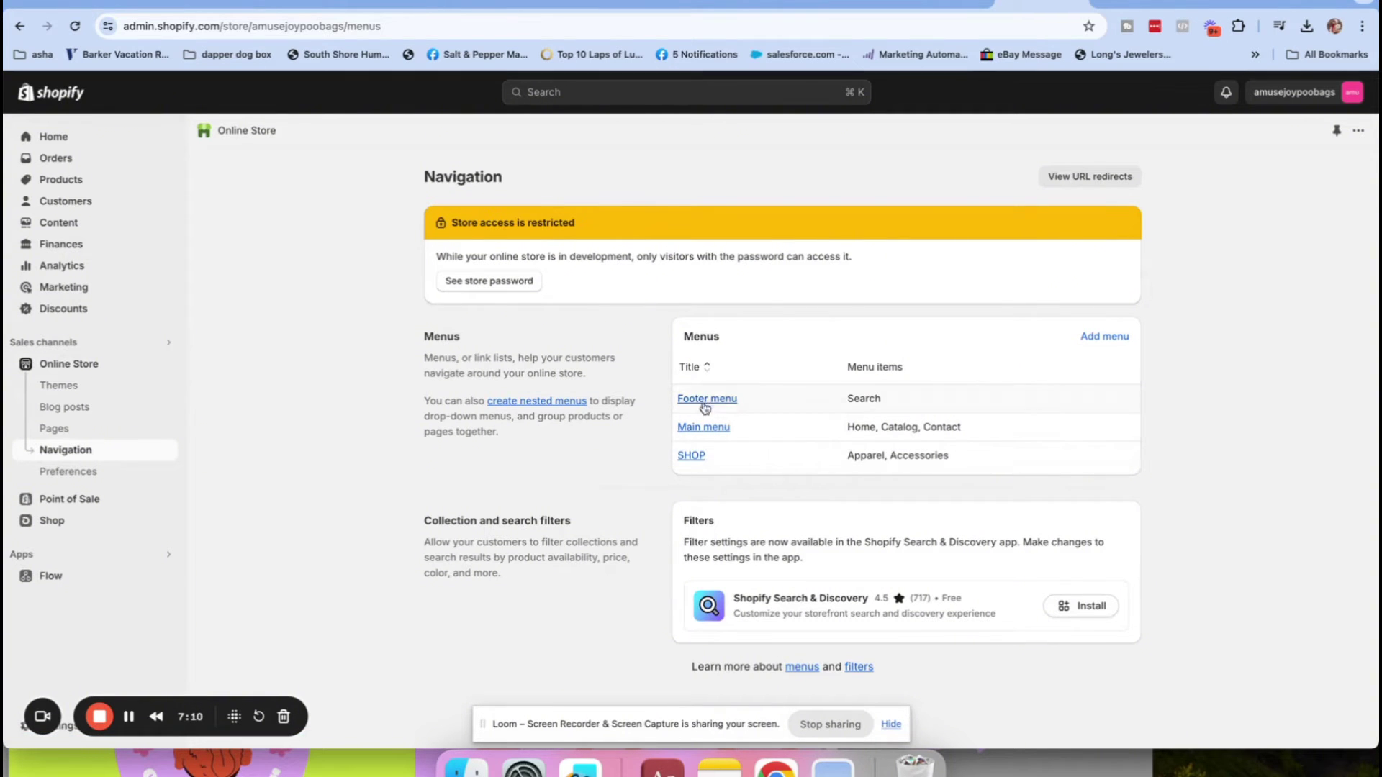
left_click(1105, 336)
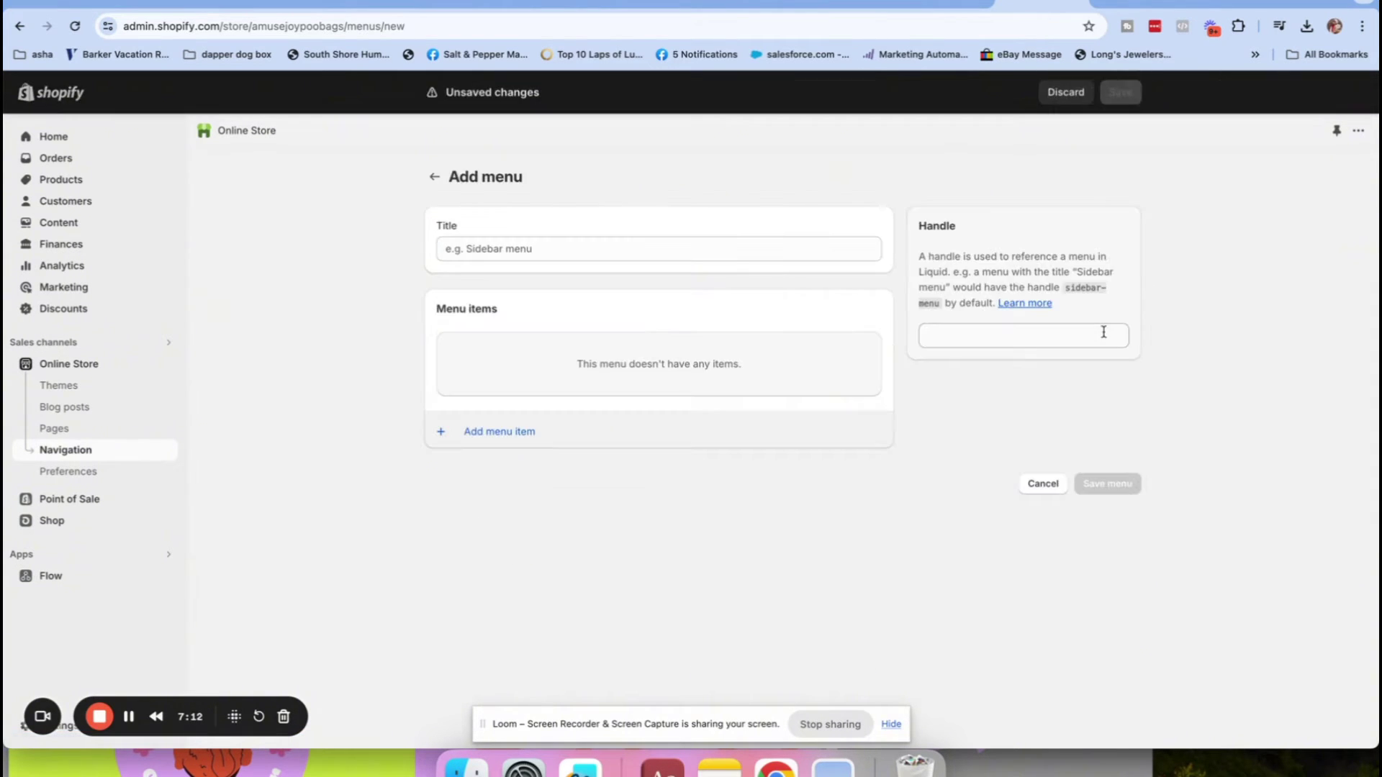
left_click(496, 246)
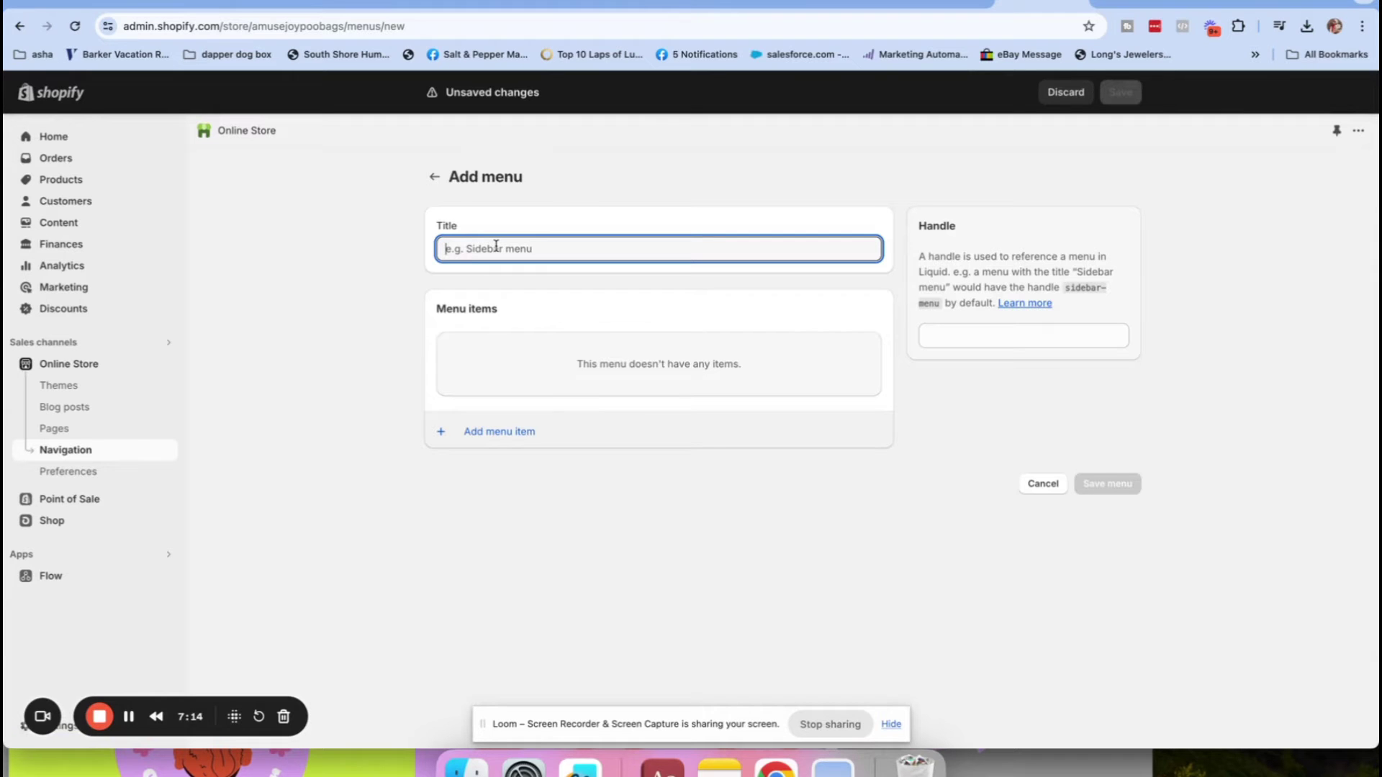
type("2024 Men")
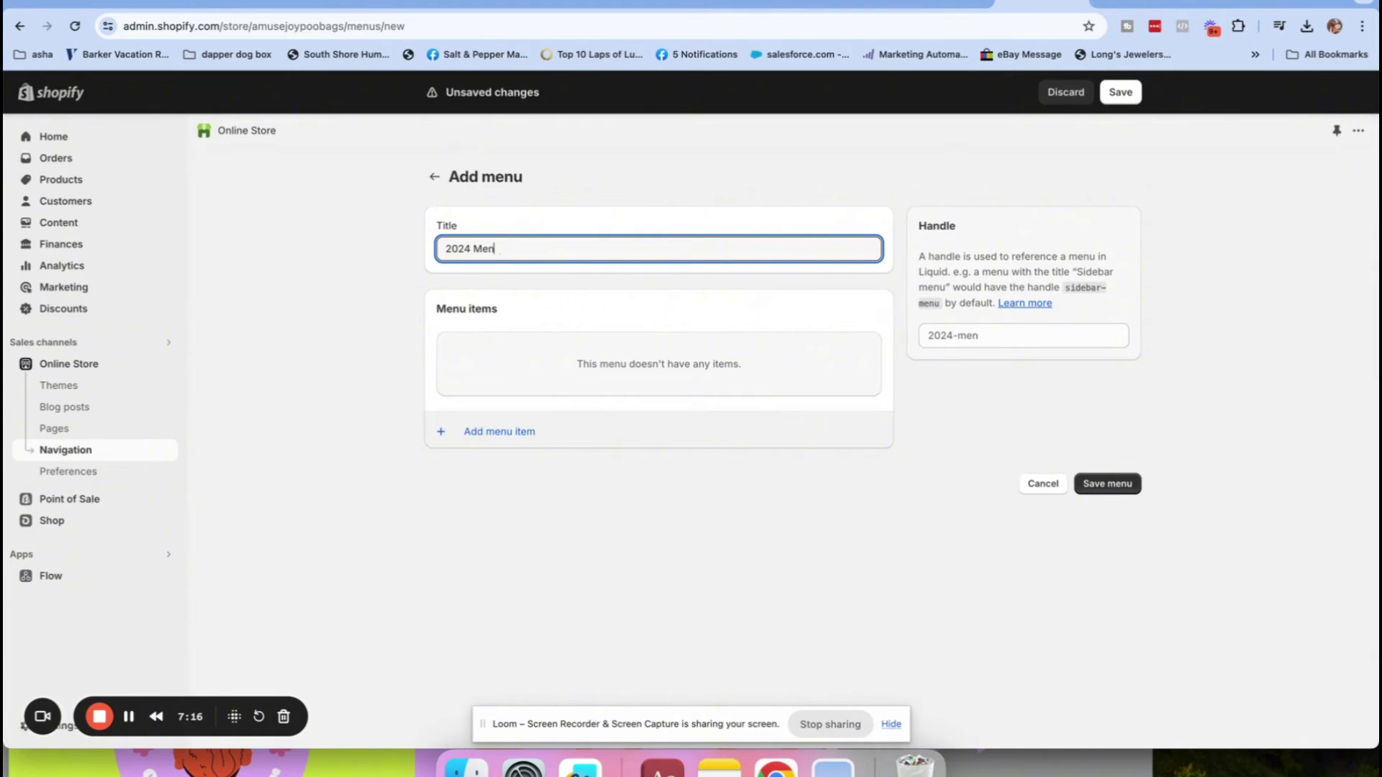
type("u Header")
left_click(1126, 484)
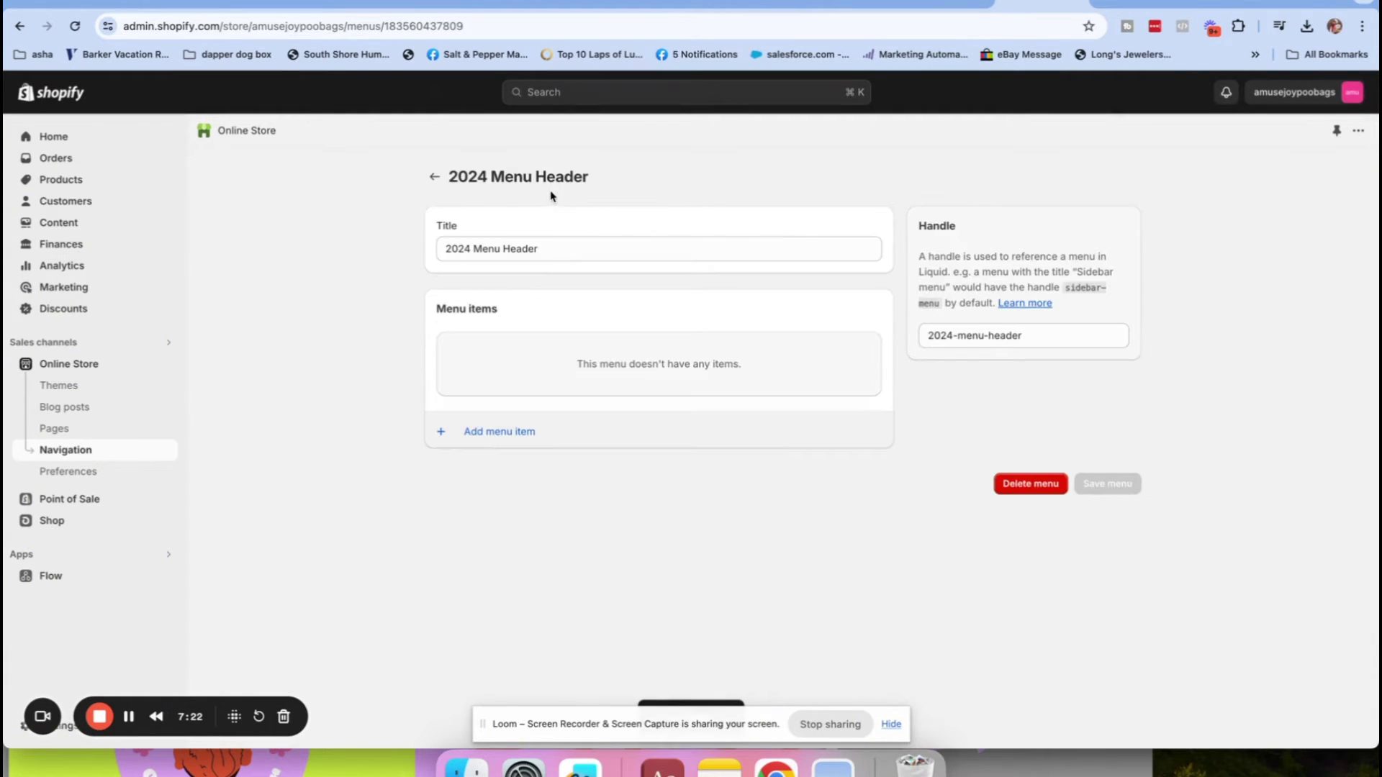
Add a menu item named "Compostable Poop Bags" linked to the Compostable Dog Poo Bags collection.
left_click(493, 434)
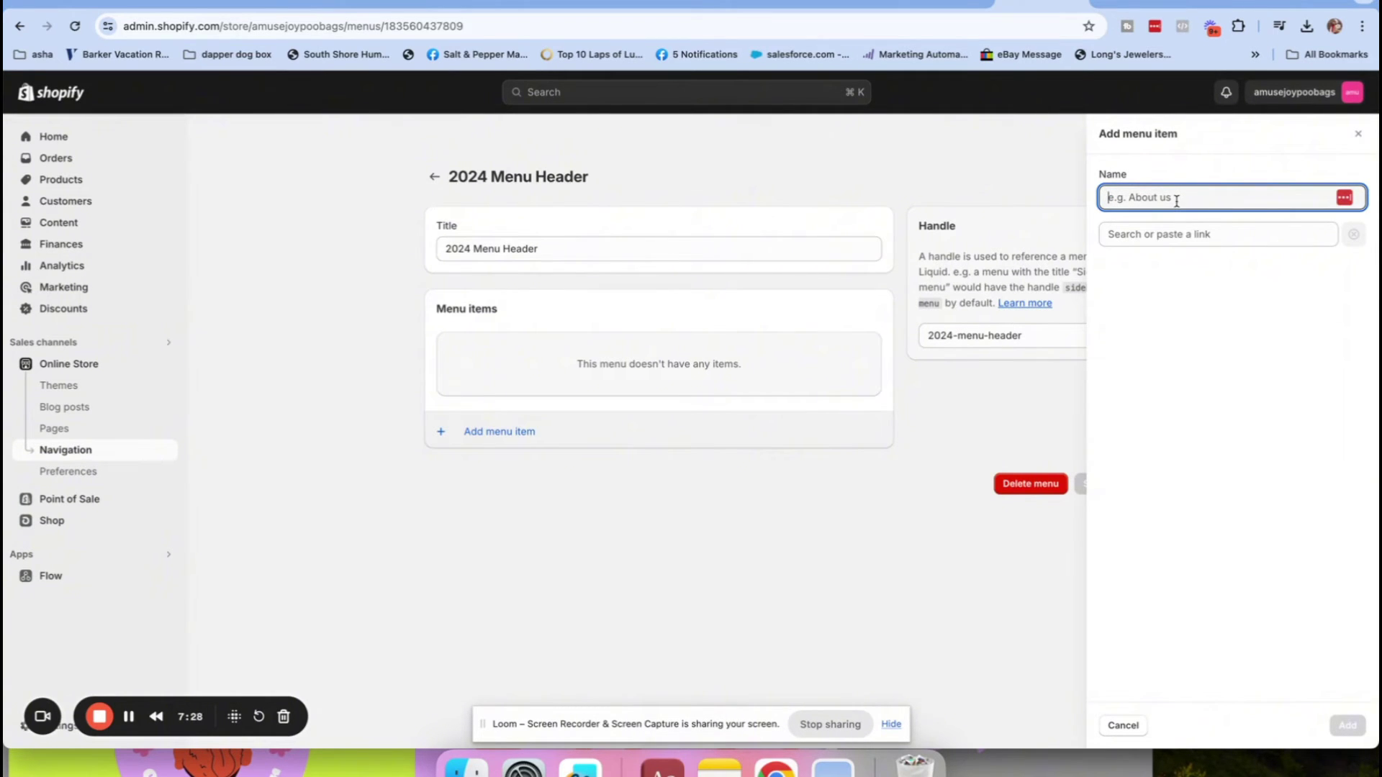
type("Collections")
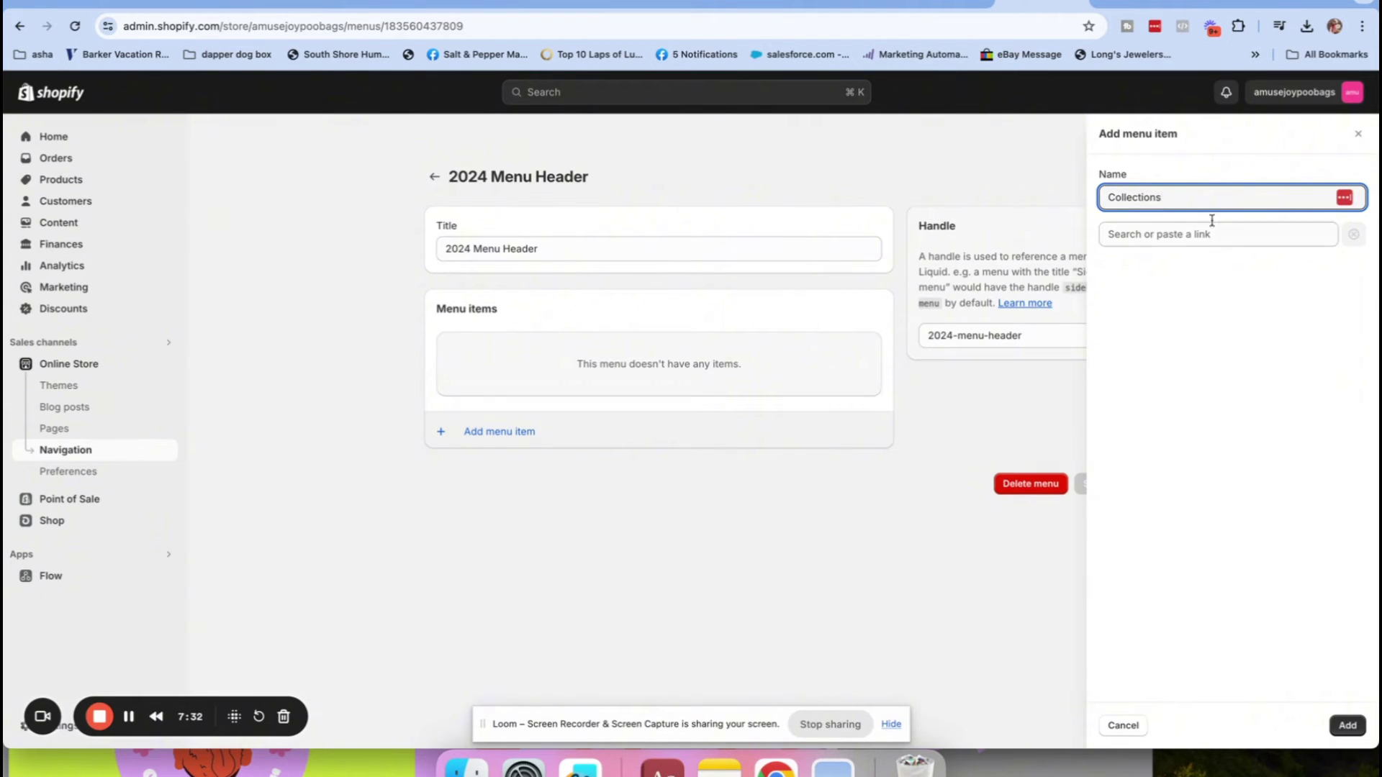
key("super+a")
type("C")
left_click(1140, 236)
left_click(1150, 336)
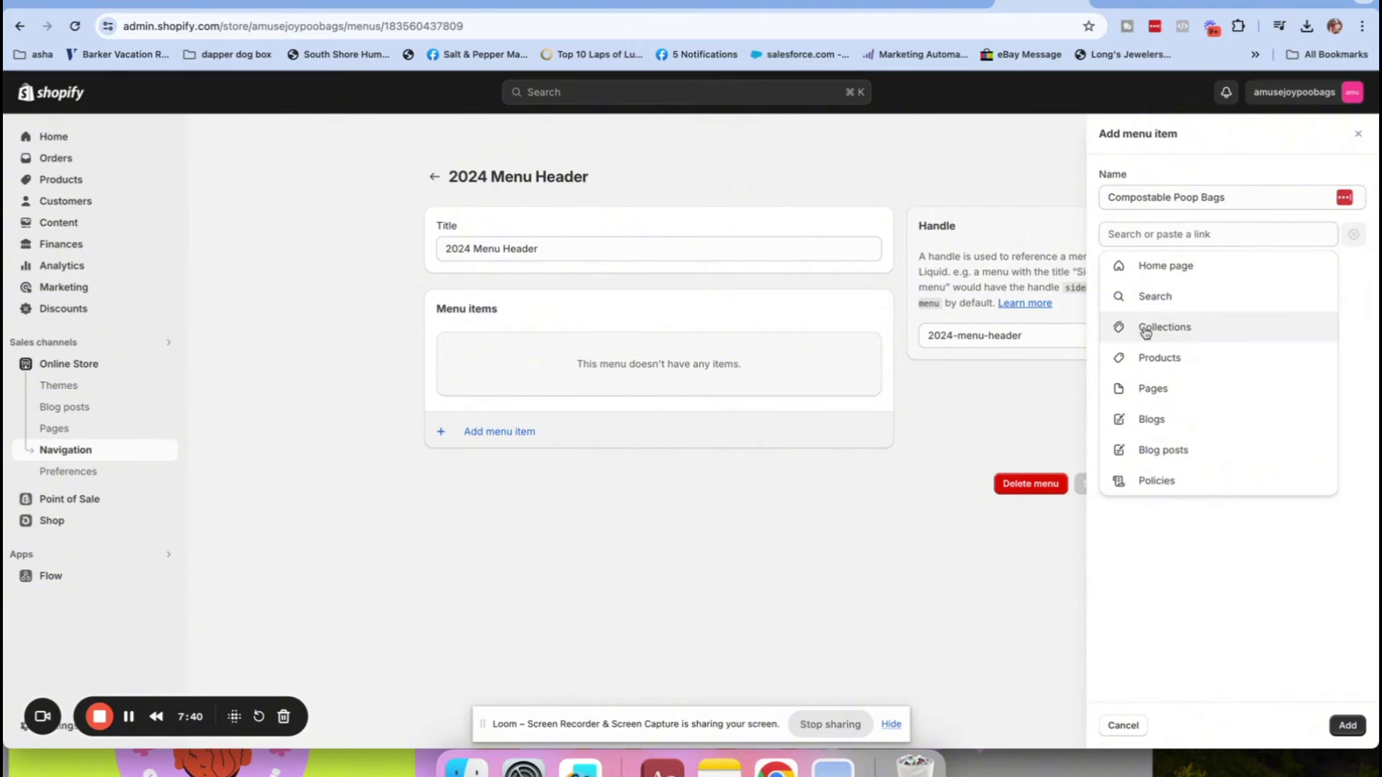
left_click(1163, 358)
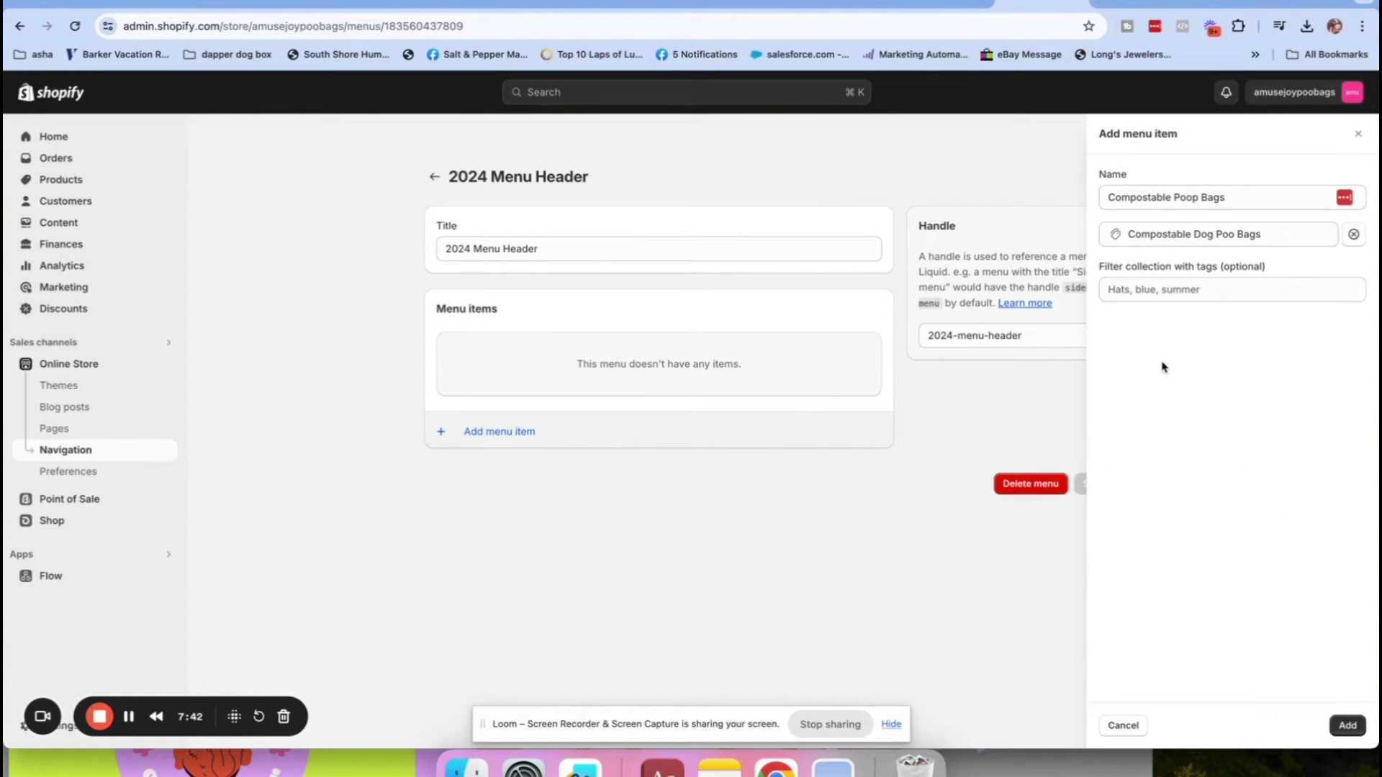
left_click(1347, 727)
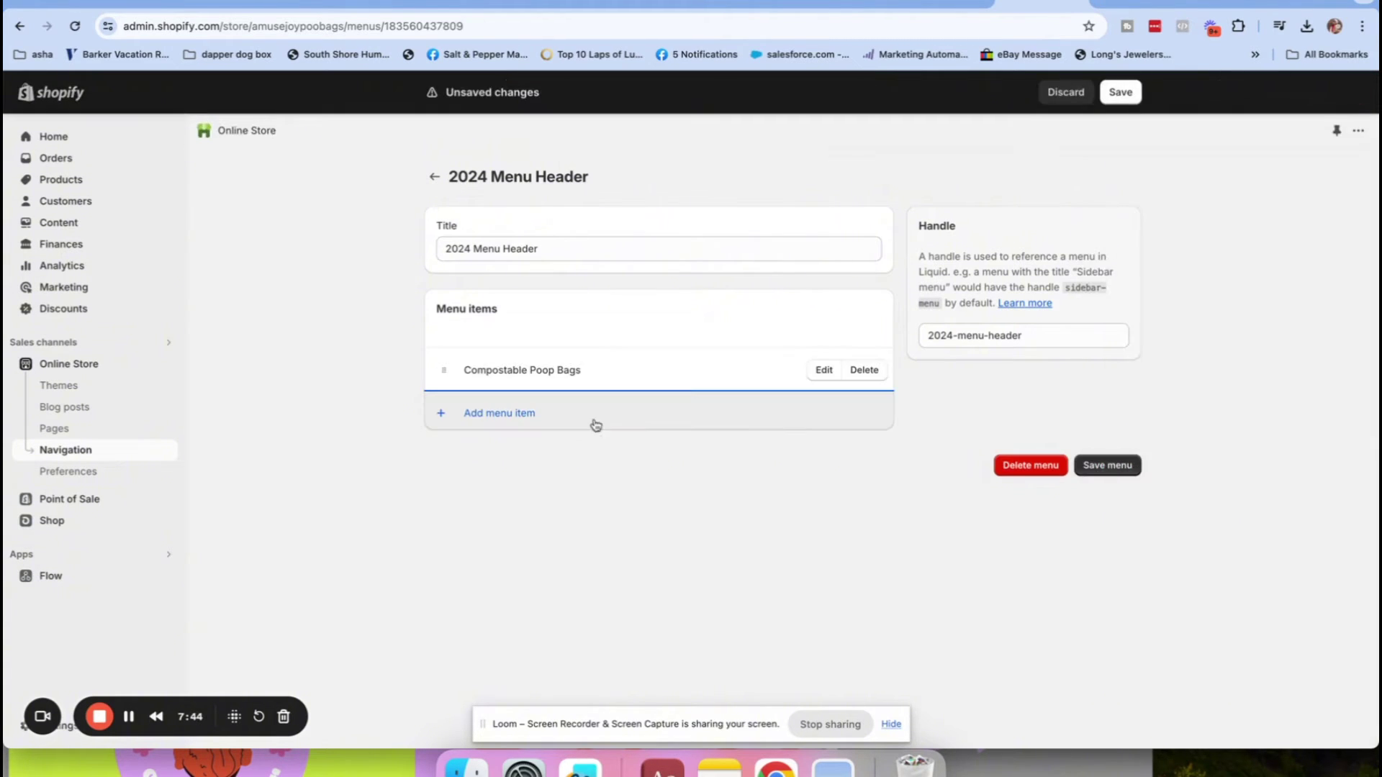
Add a menu item named "Biodegradable Dog Poop Bags" linked to the Biodegradable Dog Poo Bags collection.
left_click(500, 415)
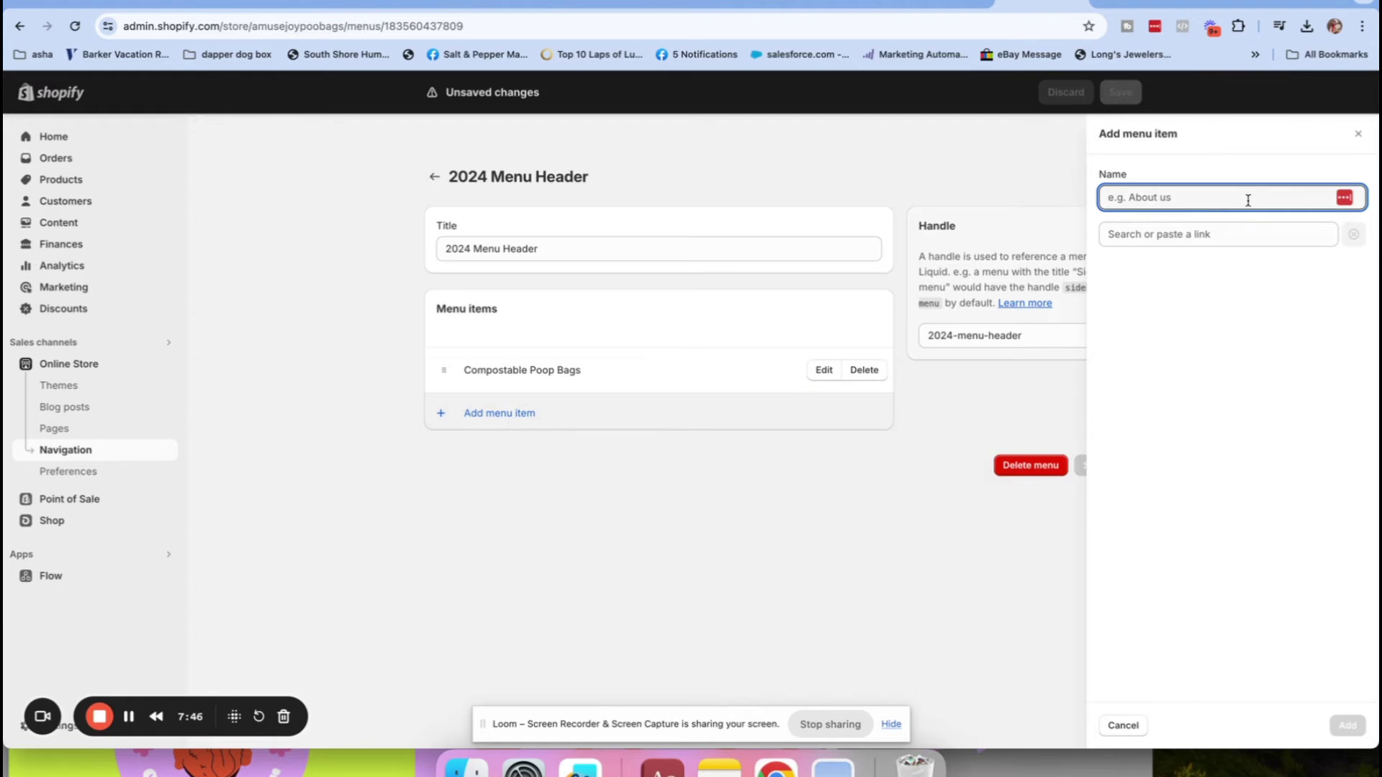
type("Biodegradable D")
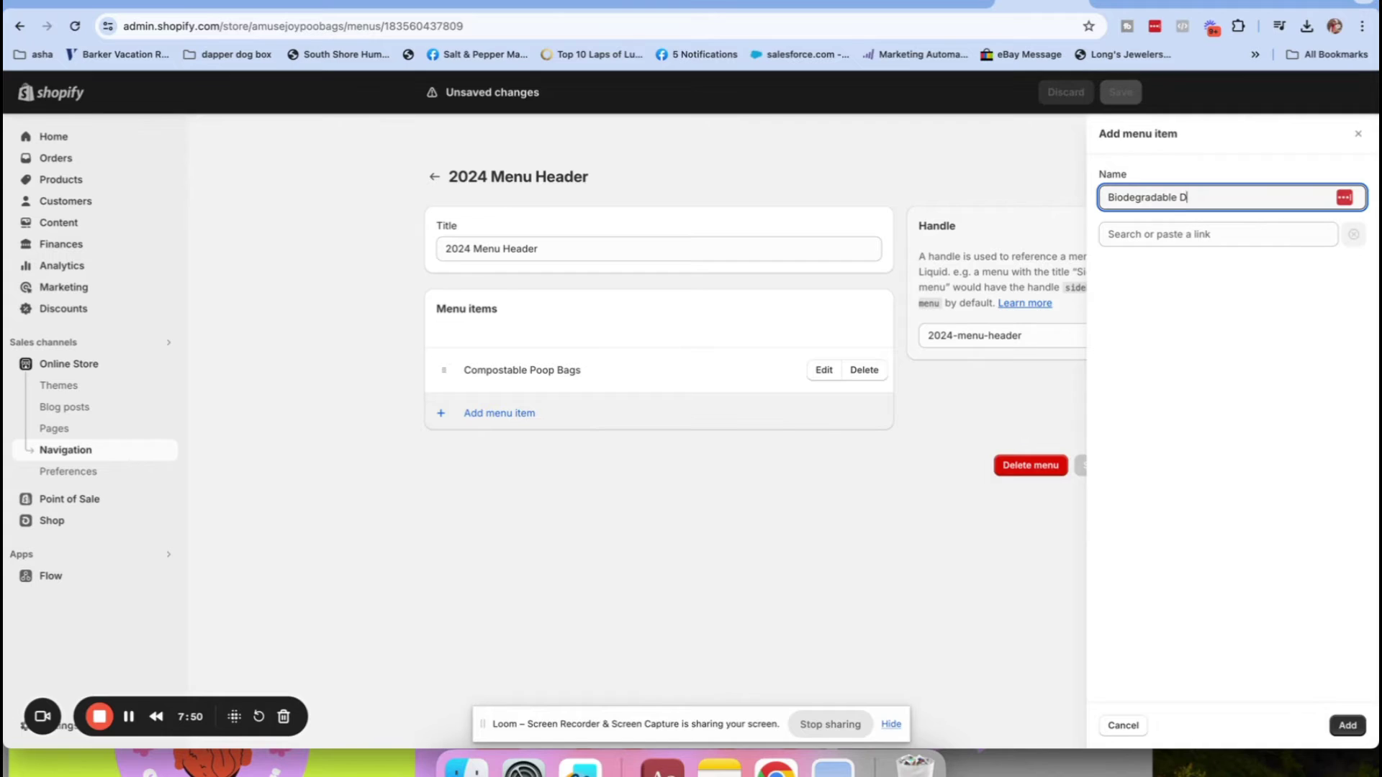
type("Bags")
left_click(1224, 232)
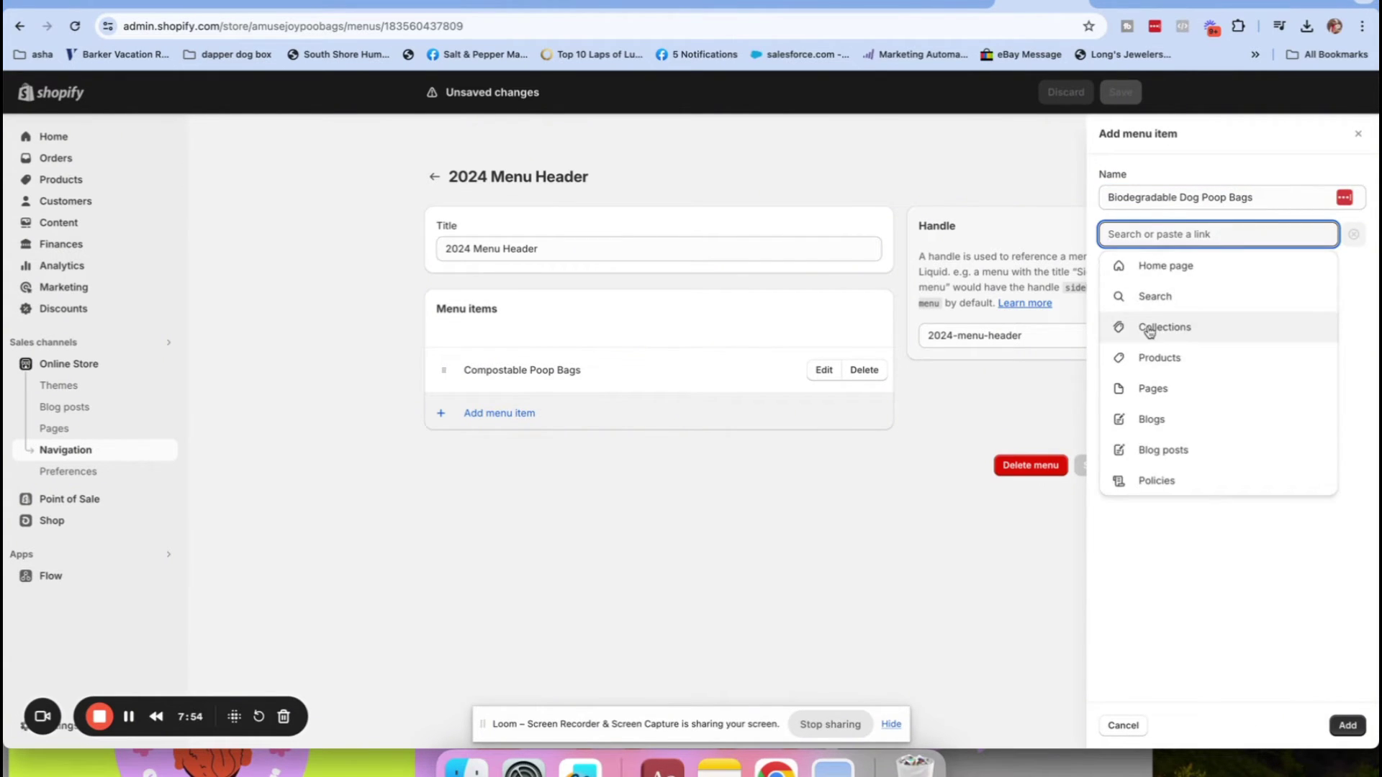
left_click(1150, 328)
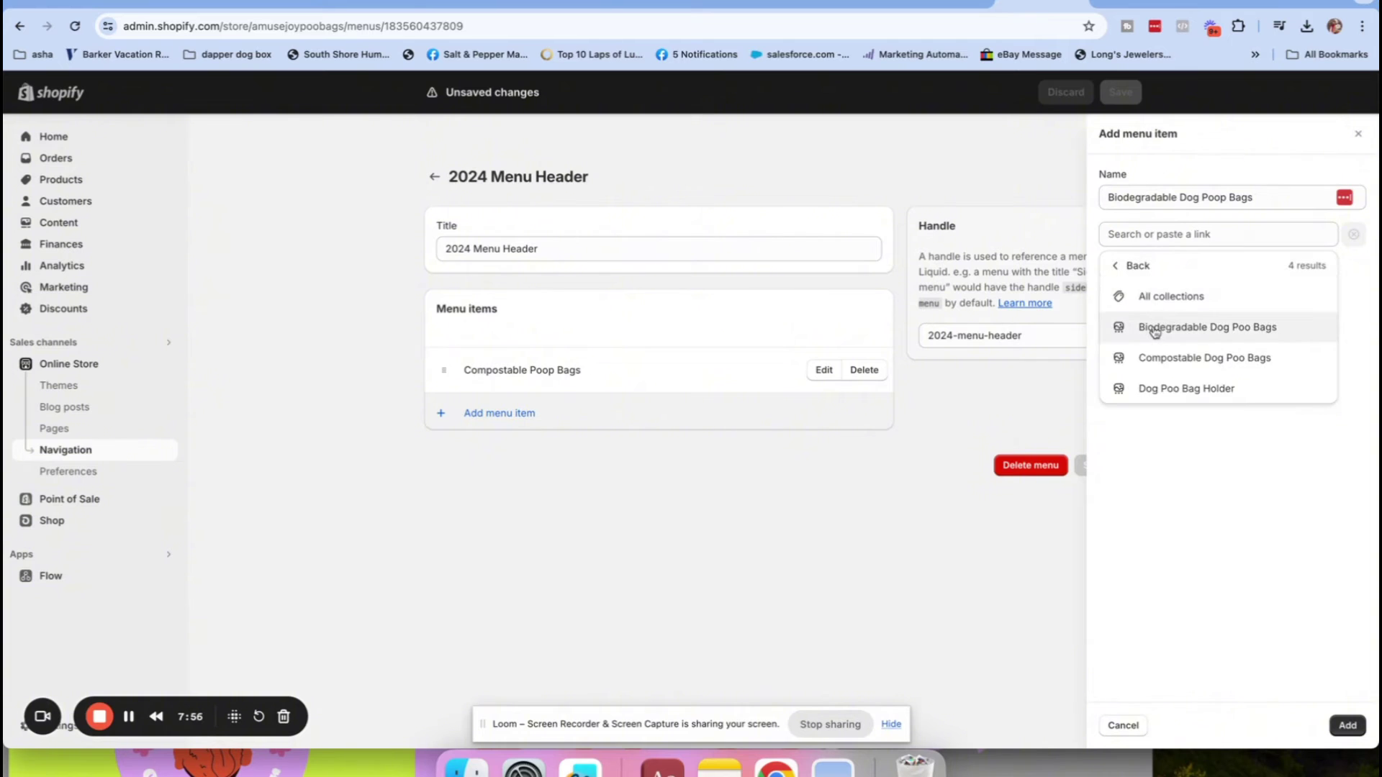
left_click(1151, 329)
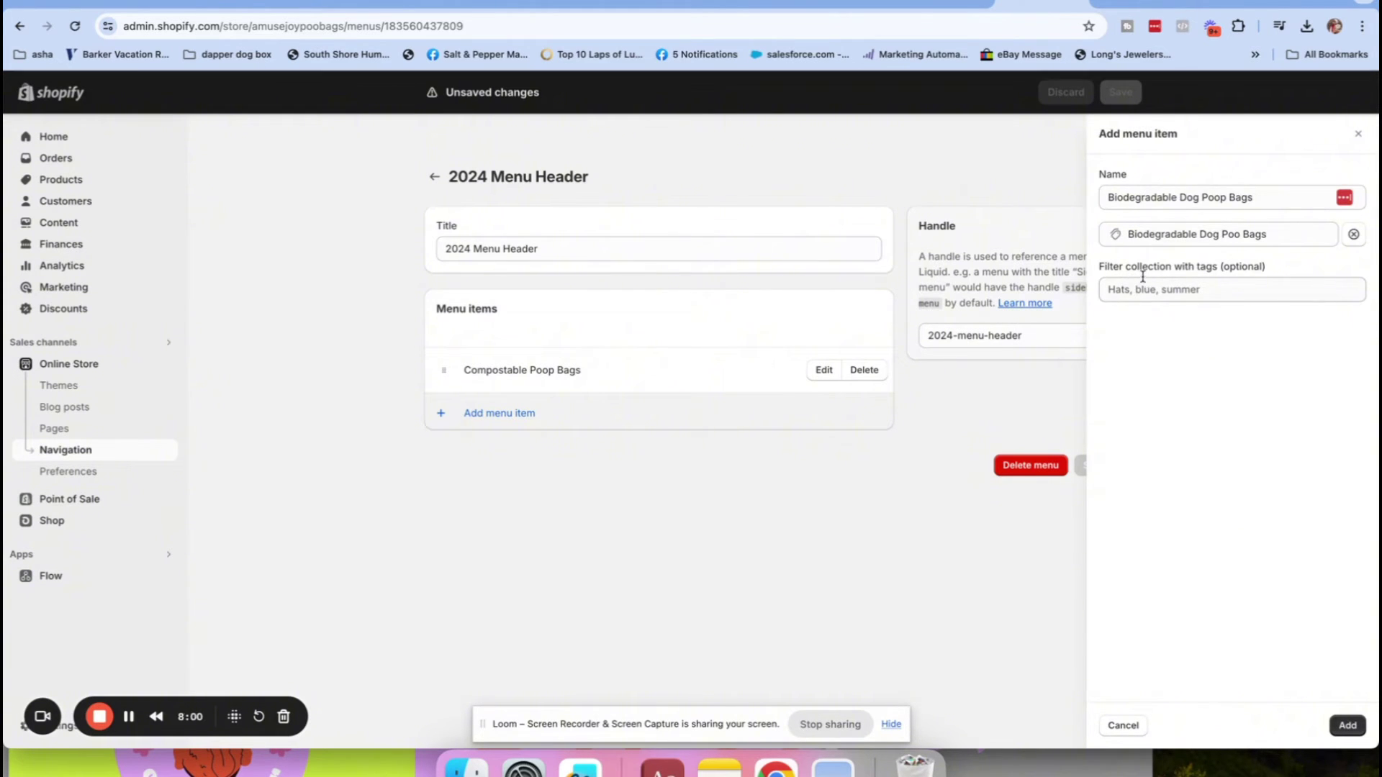
left_click(1347, 725)
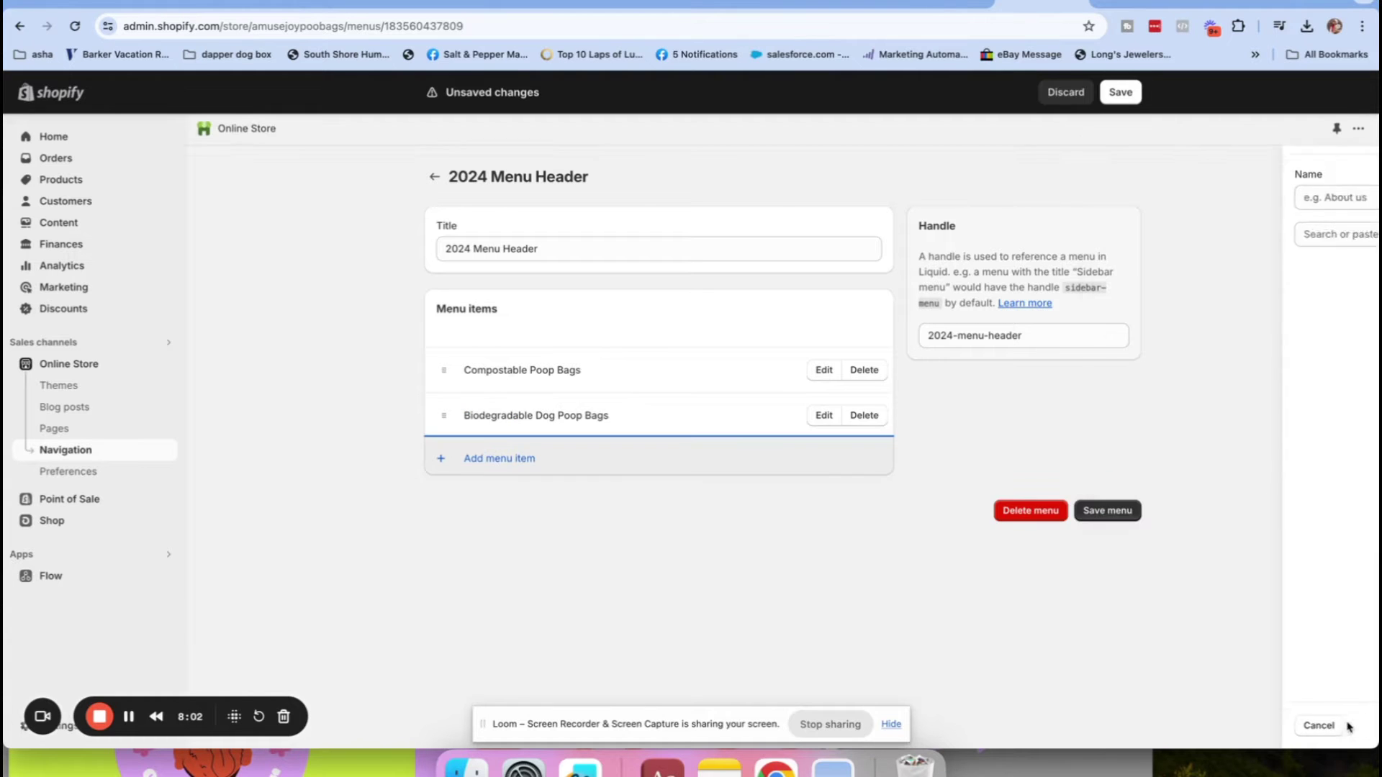
Add a menu item named "Poop Bag Accessories" linked to the Dog Poo Bag Holder collection.
left_click(490, 459)
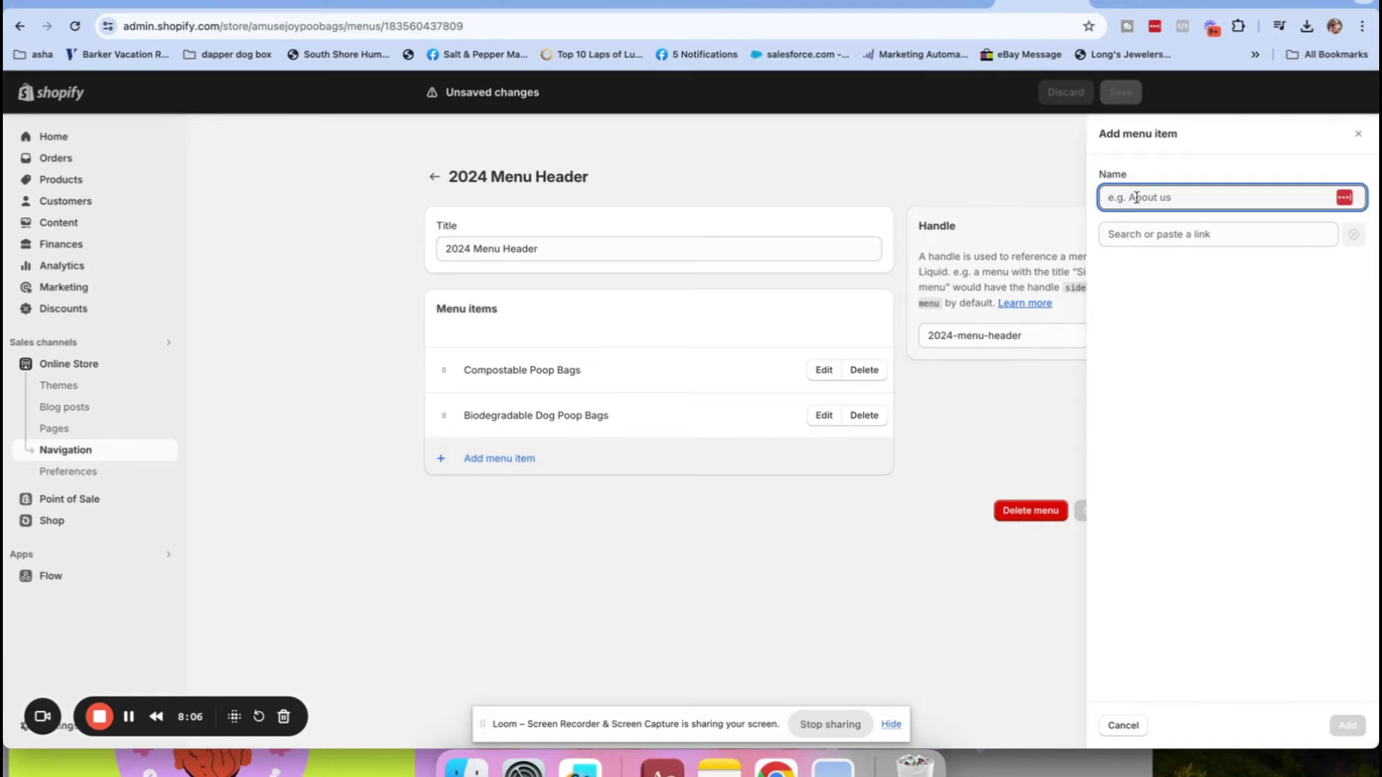
type("Poop Bag")
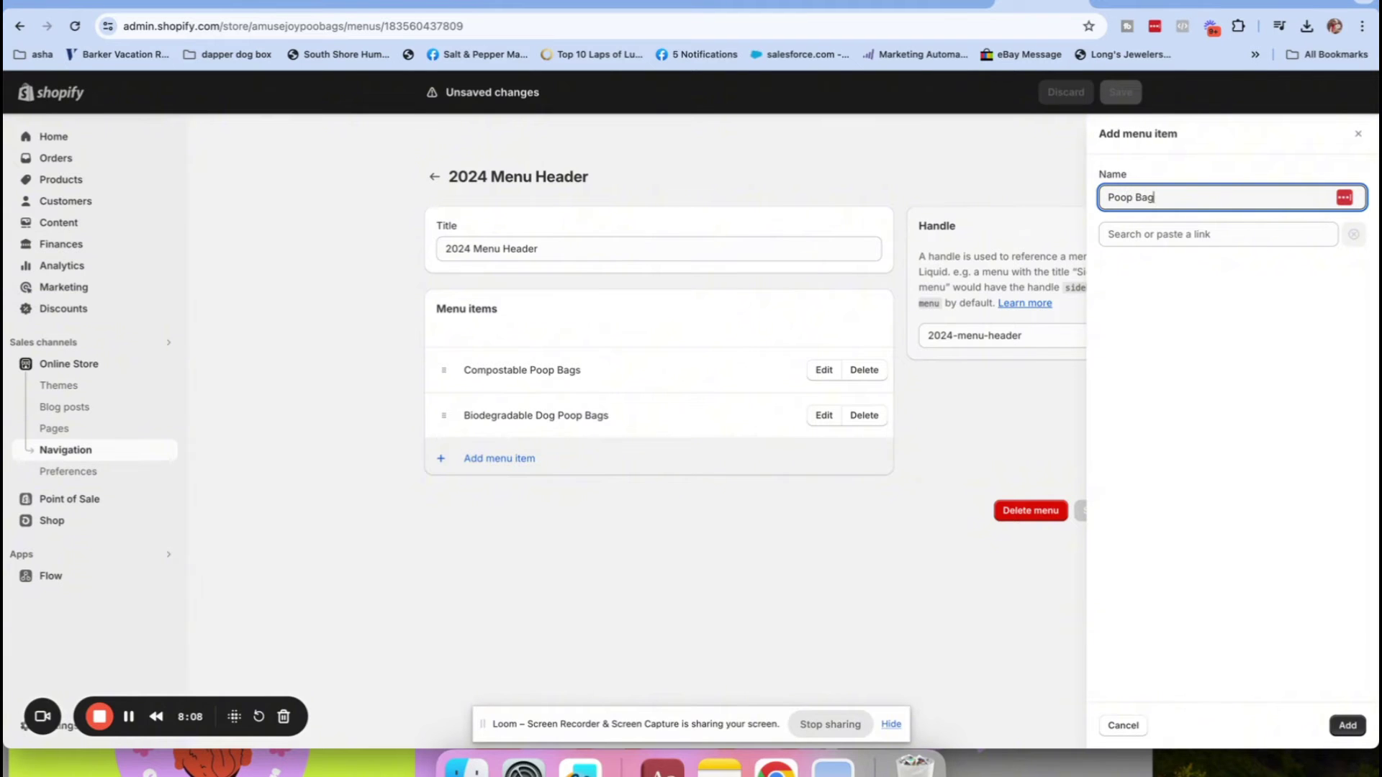
type(" Accessories")
left_click(1155, 235)
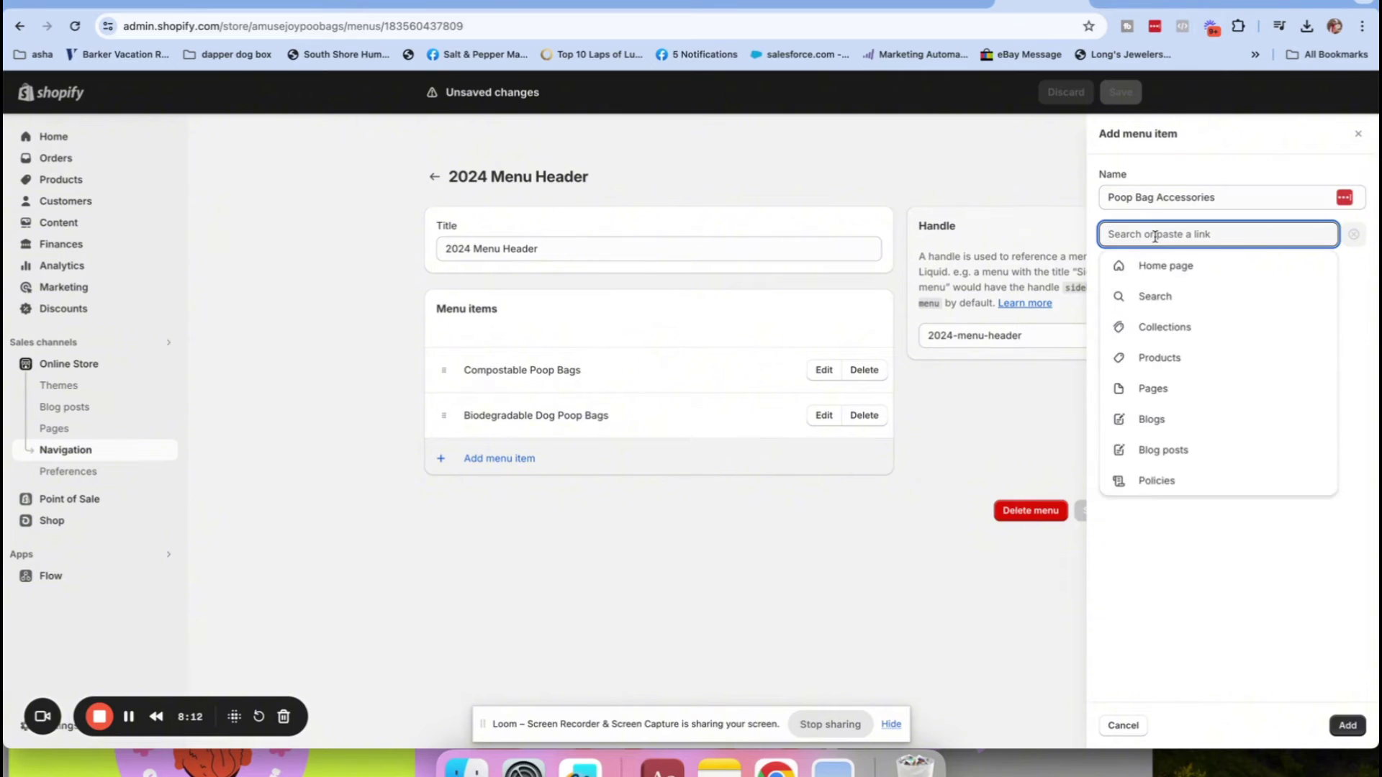
left_click(1140, 326)
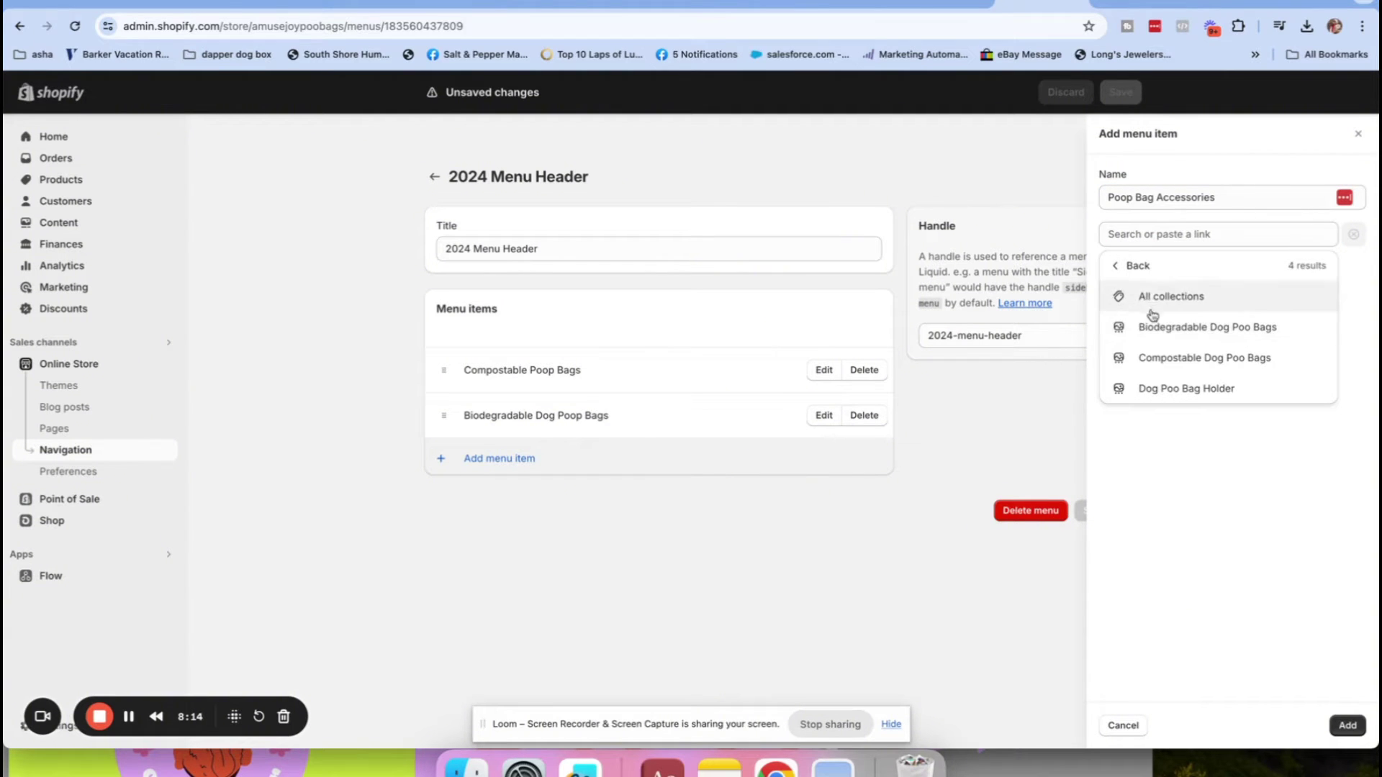
left_click(1151, 389)
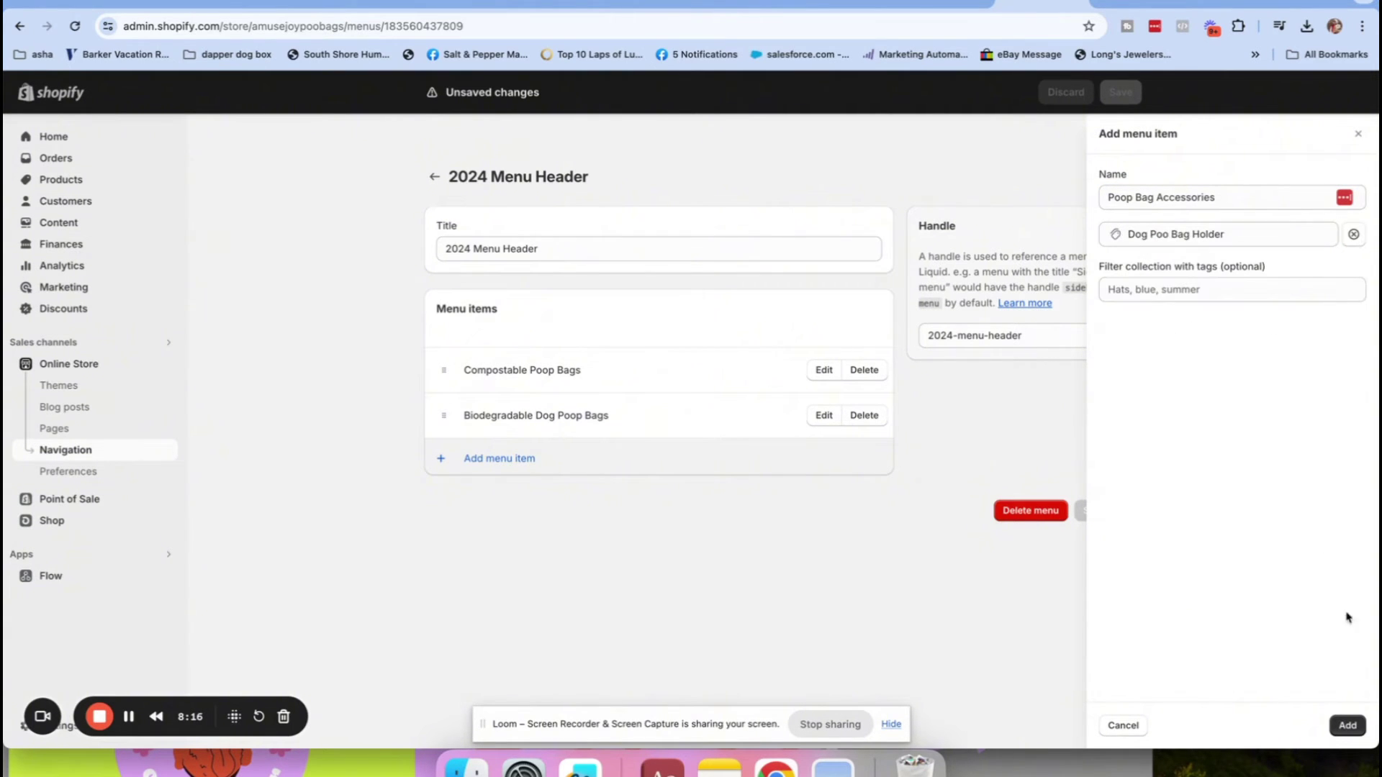
left_click(1347, 725)
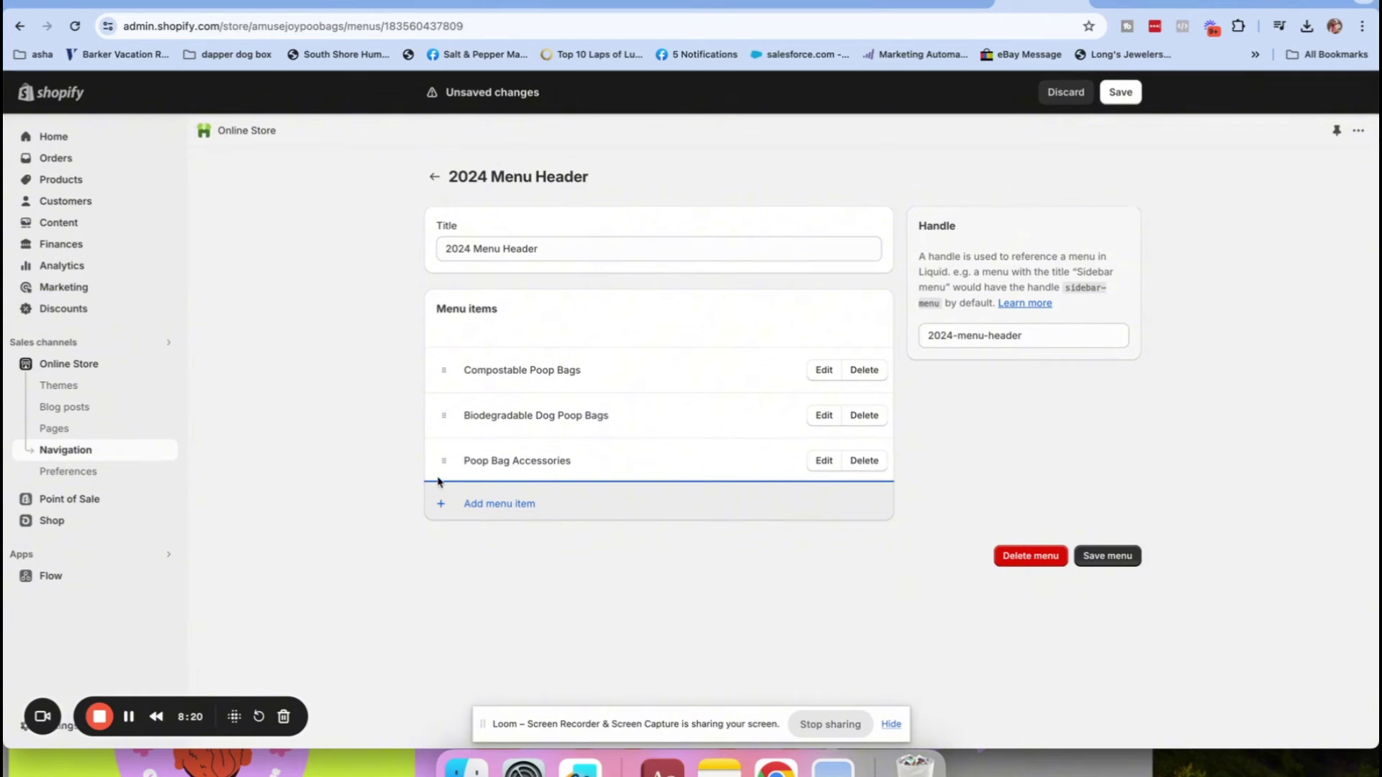
Add a menu item named "SHOP ALL" linked to All products.
left_click(473, 505)
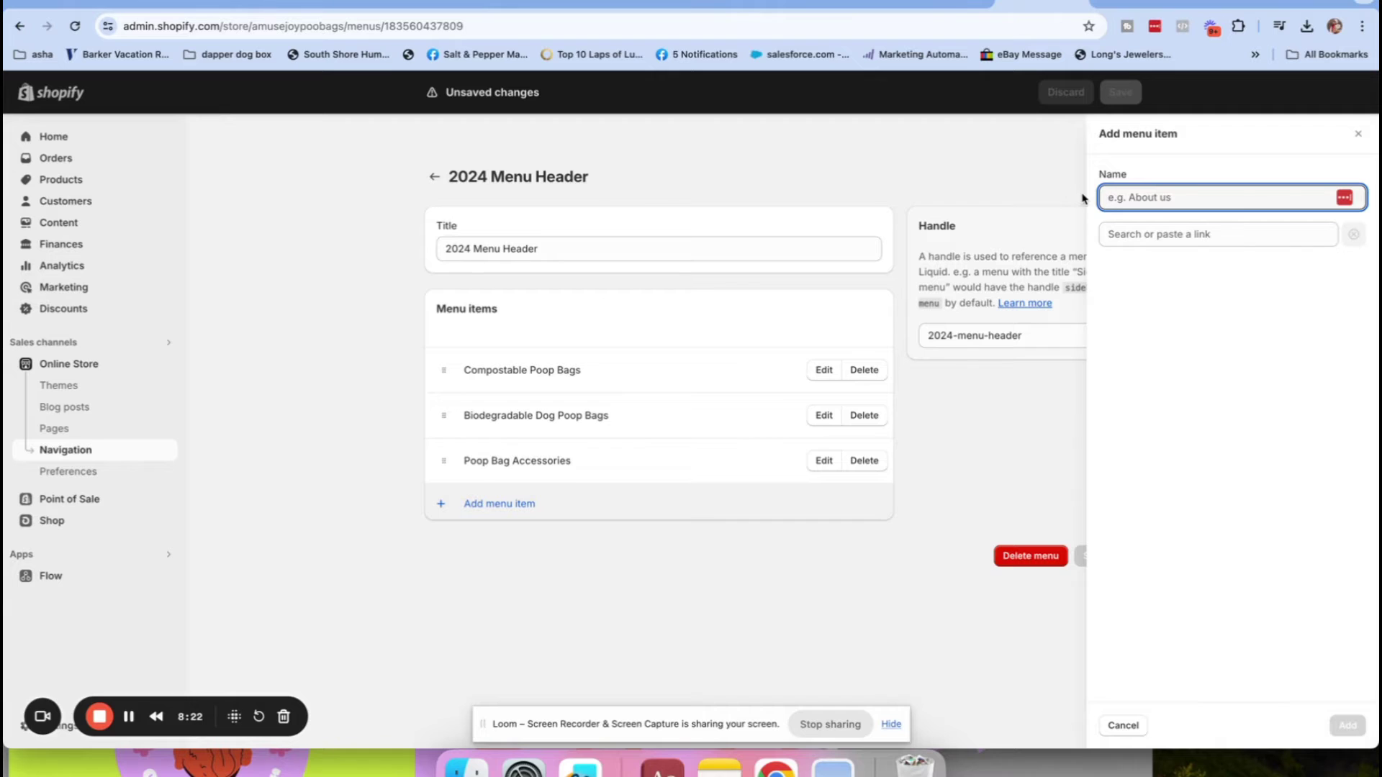
type("SHOP ALL")
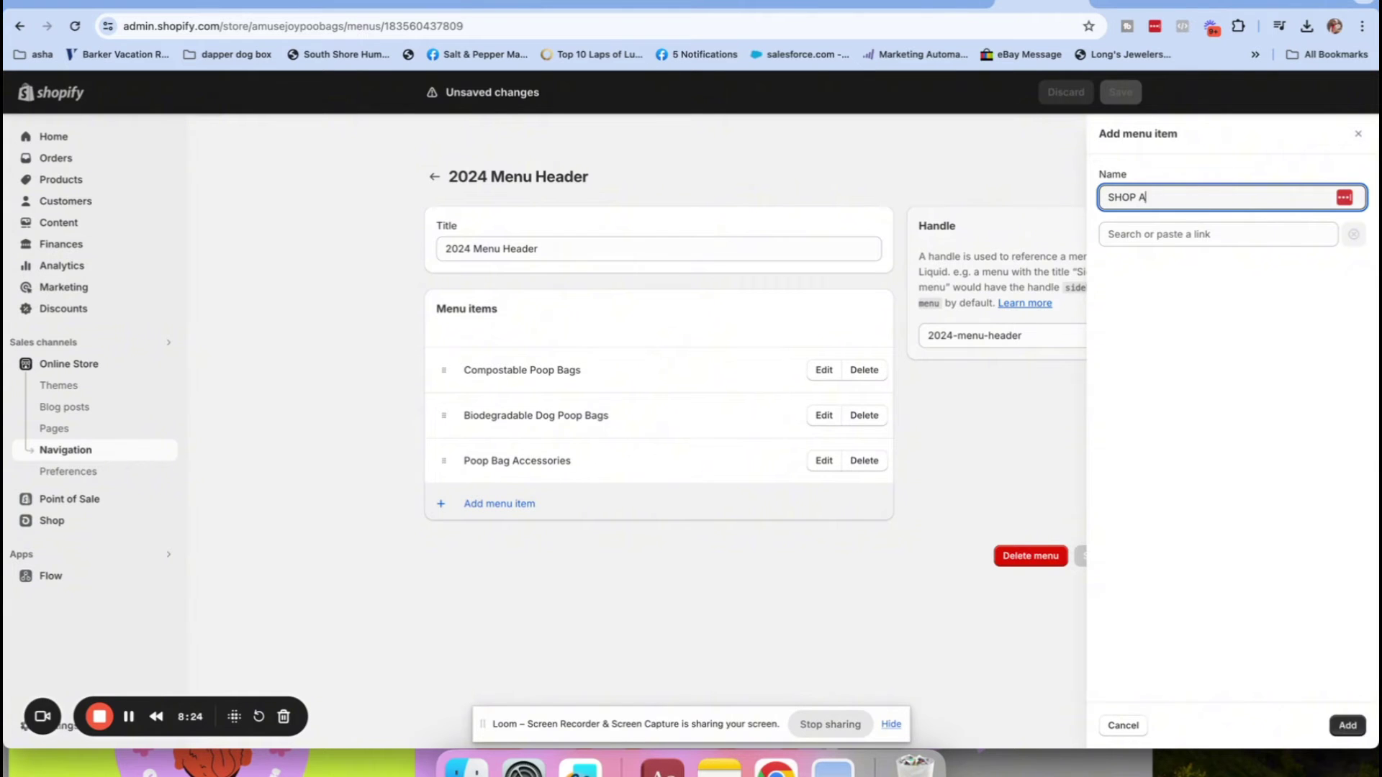
left_click(1159, 232)
left_click(1170, 325)
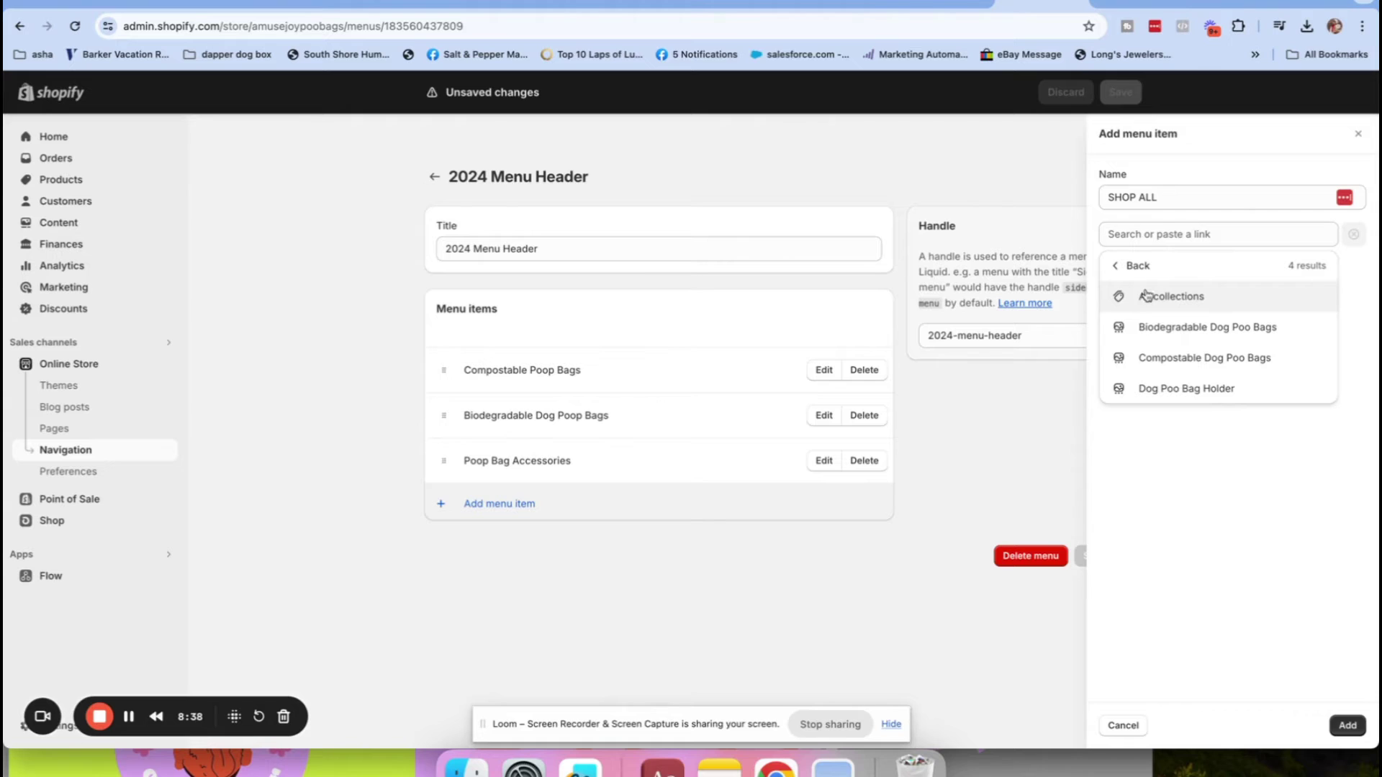
left_click(1116, 264)
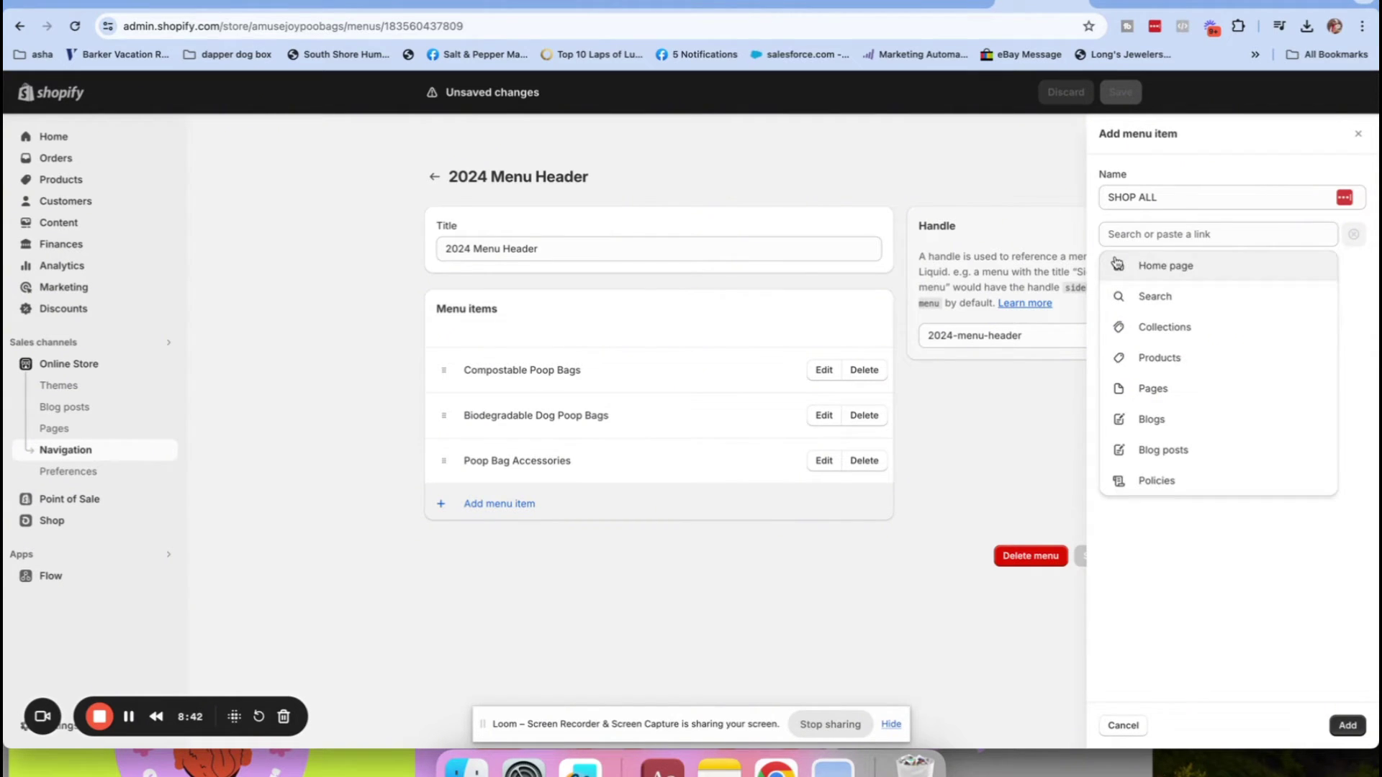
left_click(1159, 358)
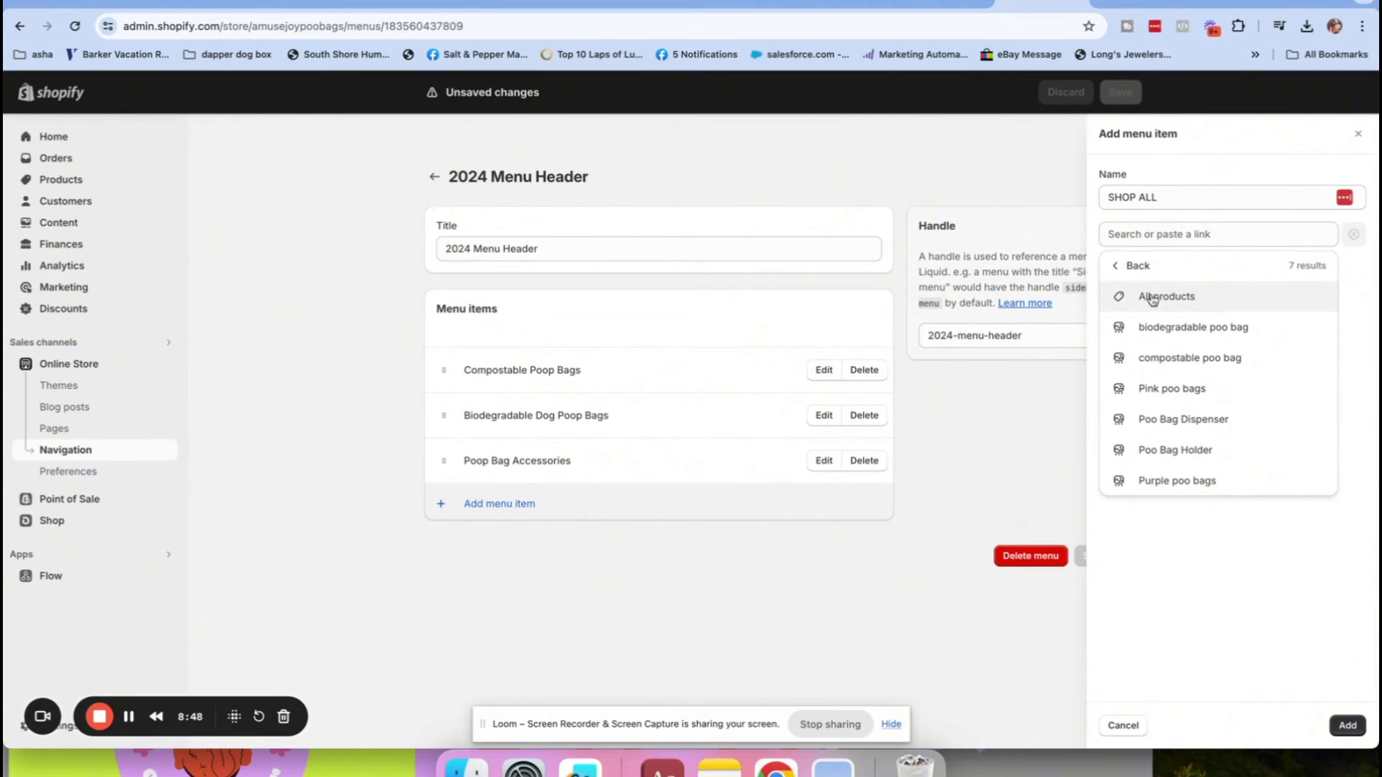
left_click(1152, 297)
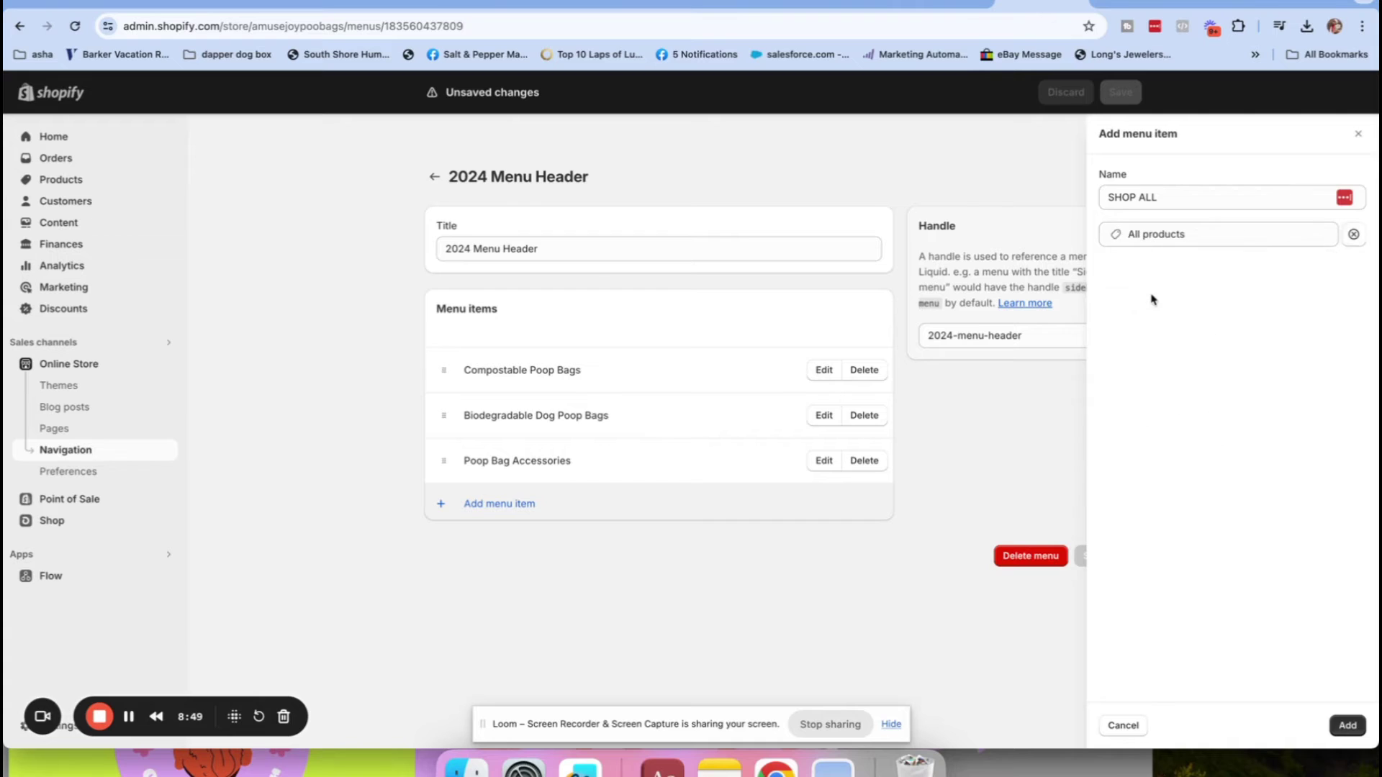
left_click(1348, 725)
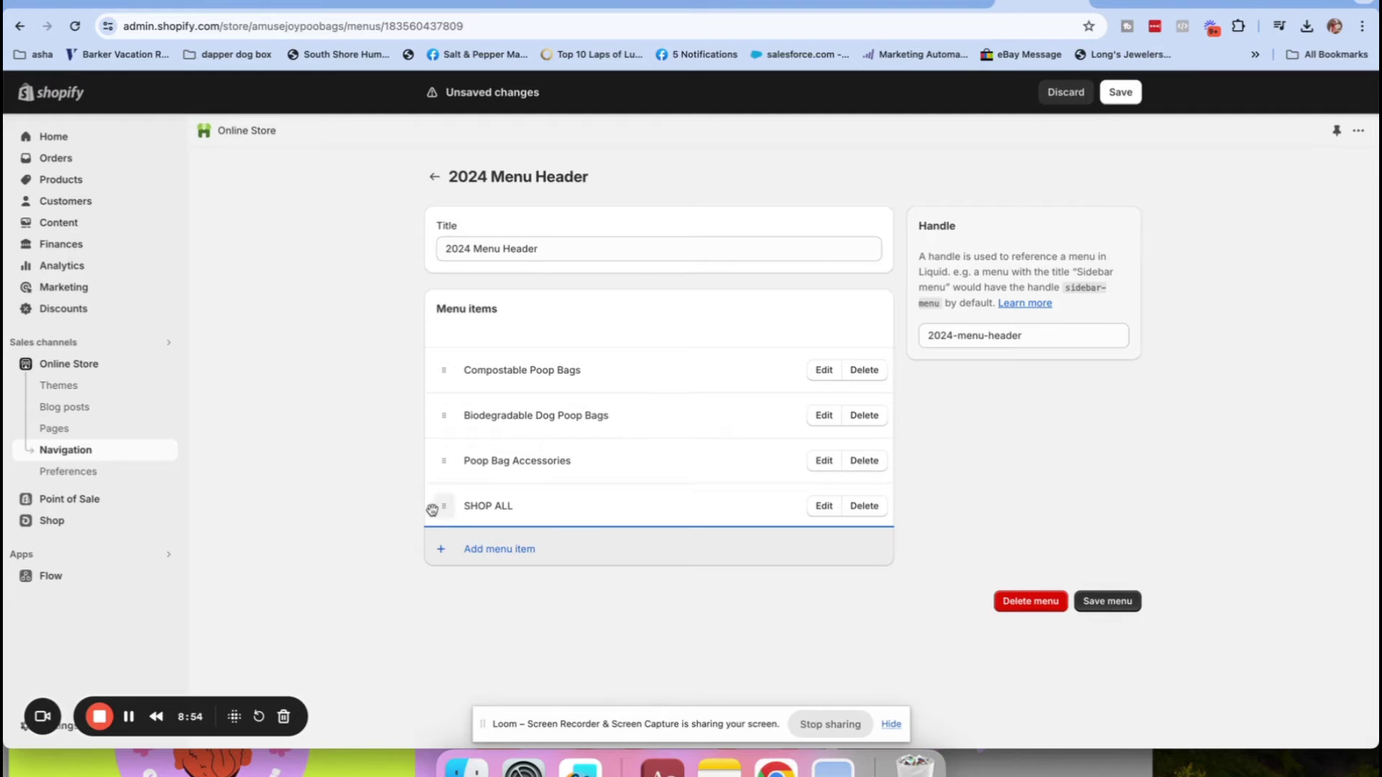
Reorder the menu items with SHOP ALL first and Compostable Poop Bags last, and save the menu.
left_click_drag(440, 509, 447, 370)
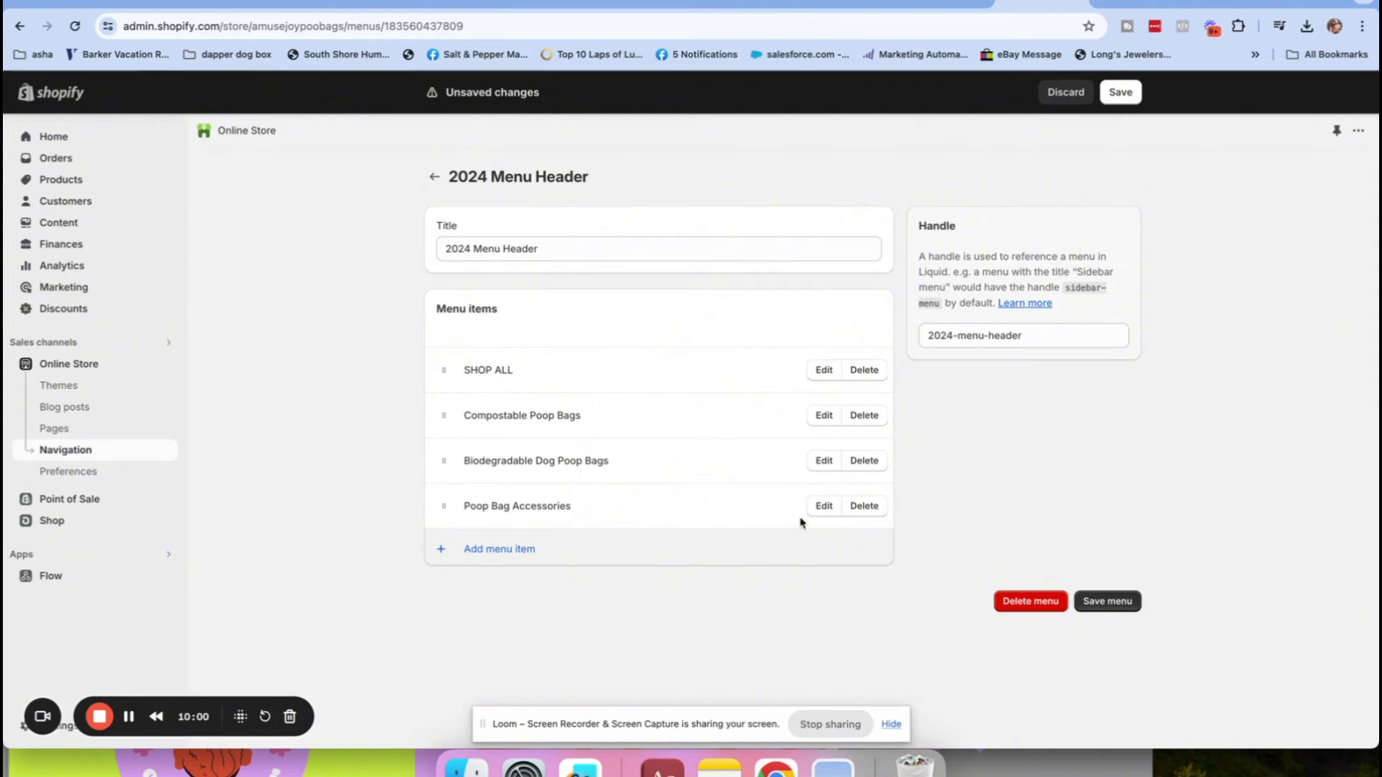
left_click(1120, 94)
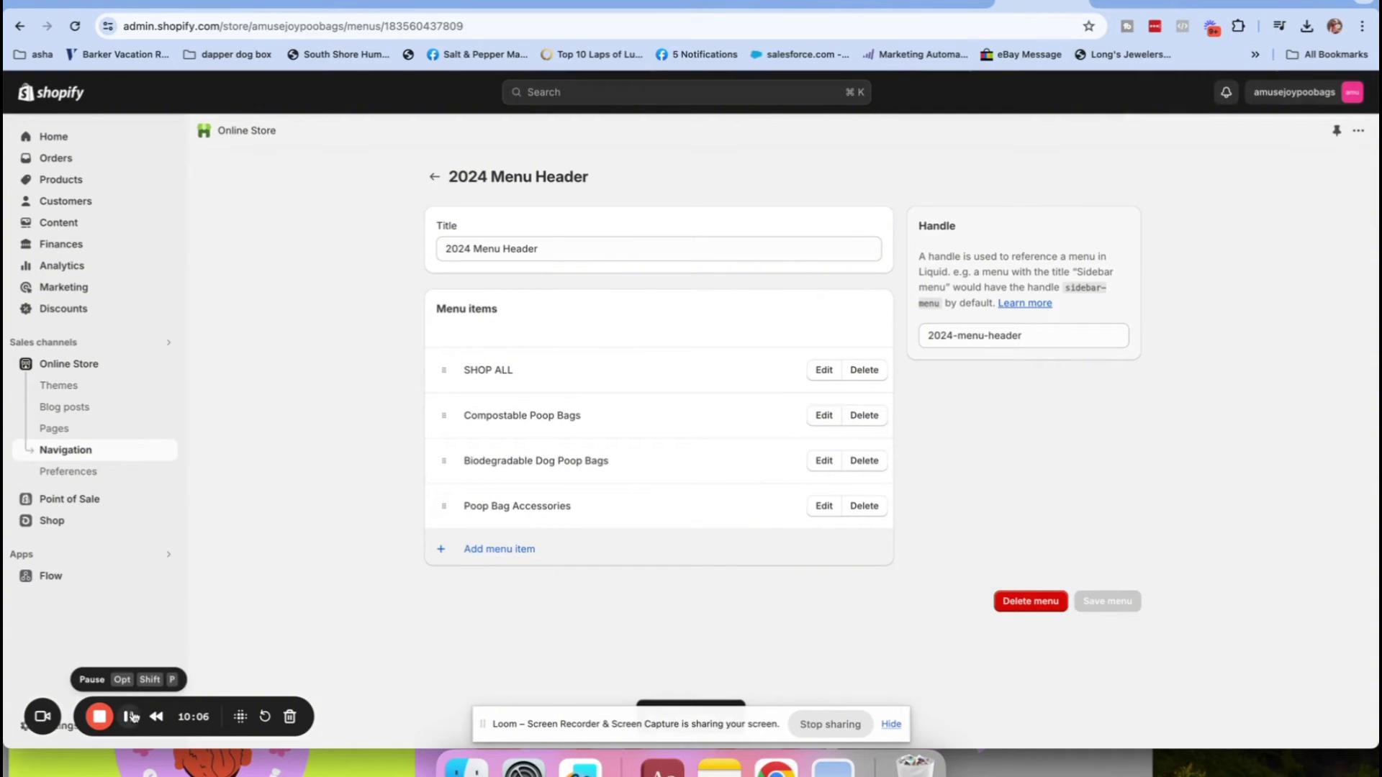
left_click(121, 724)
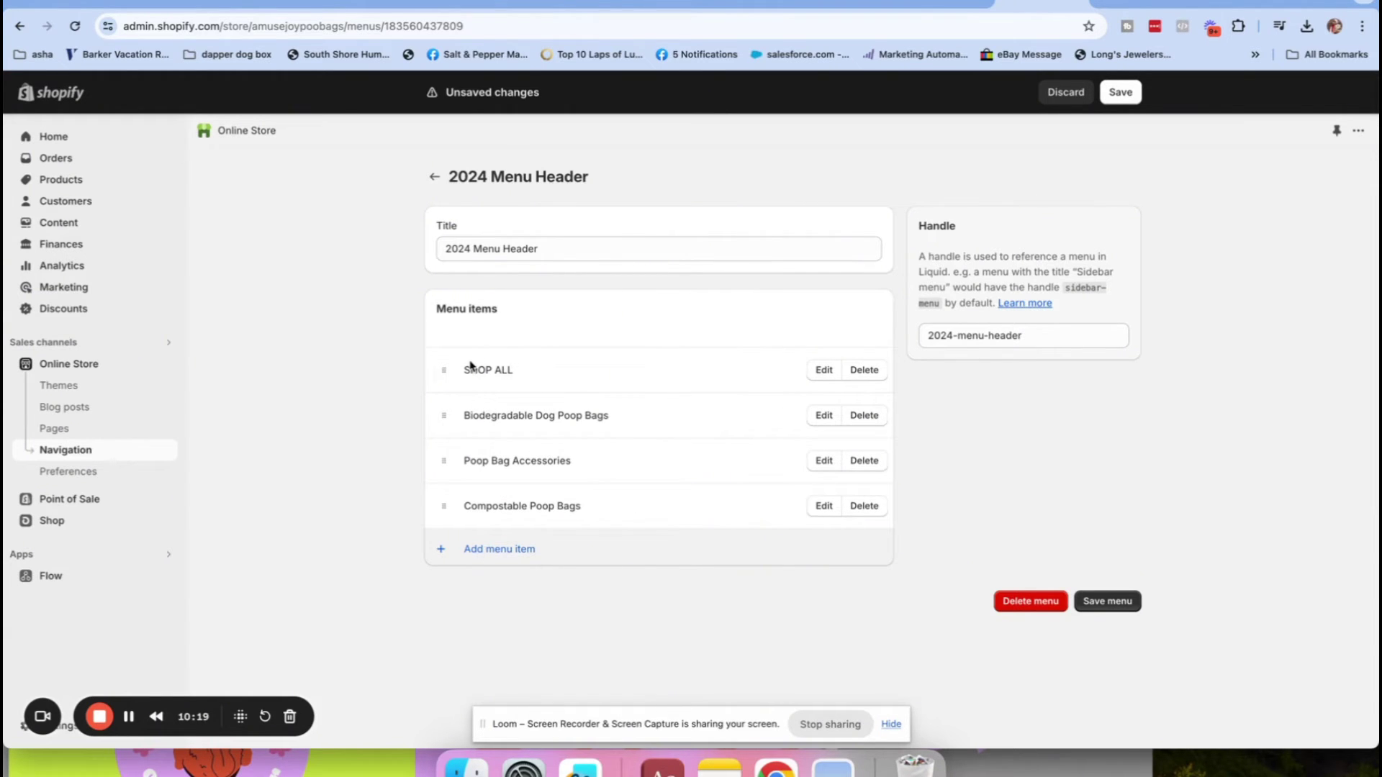
left_click(1122, 92)
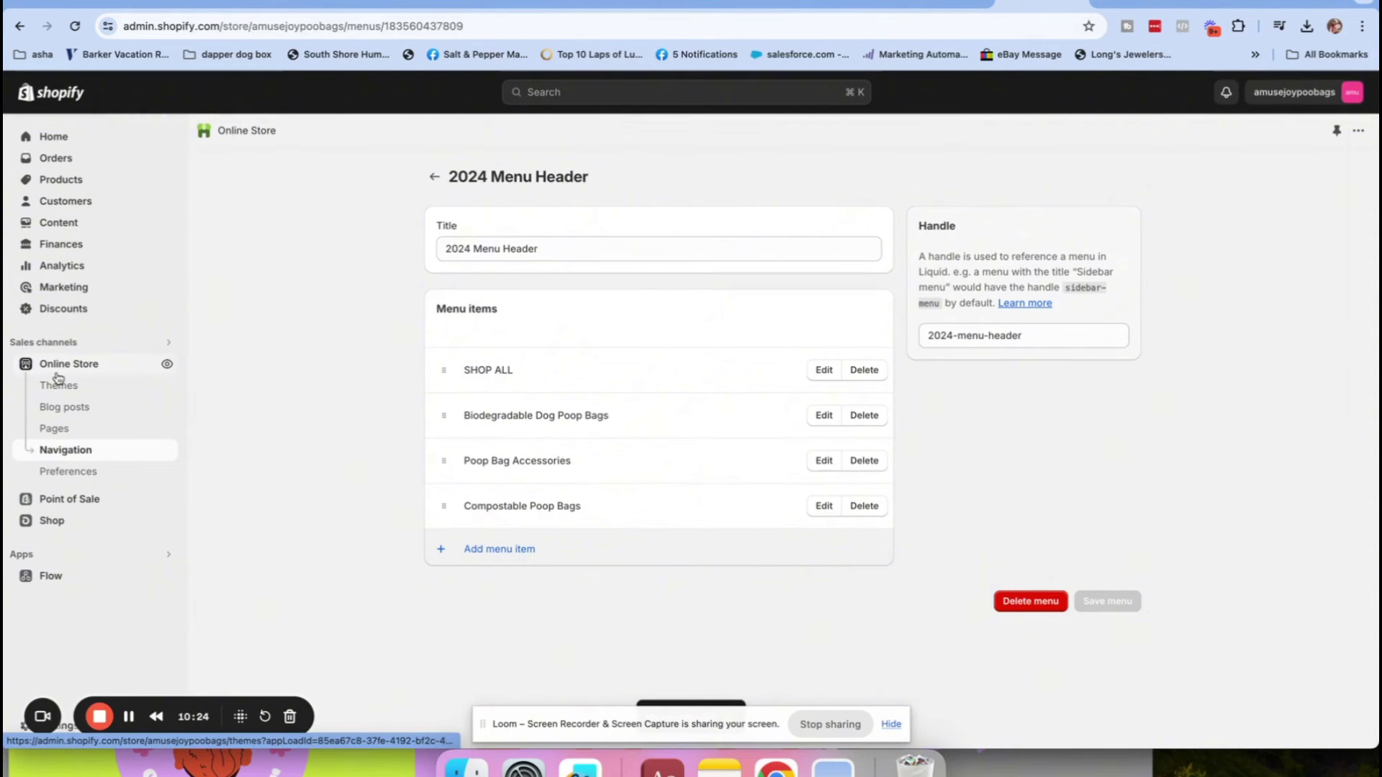
View the live storefront's header navigation and return to the 2024 Menu Header editor.
left_click(167, 364)
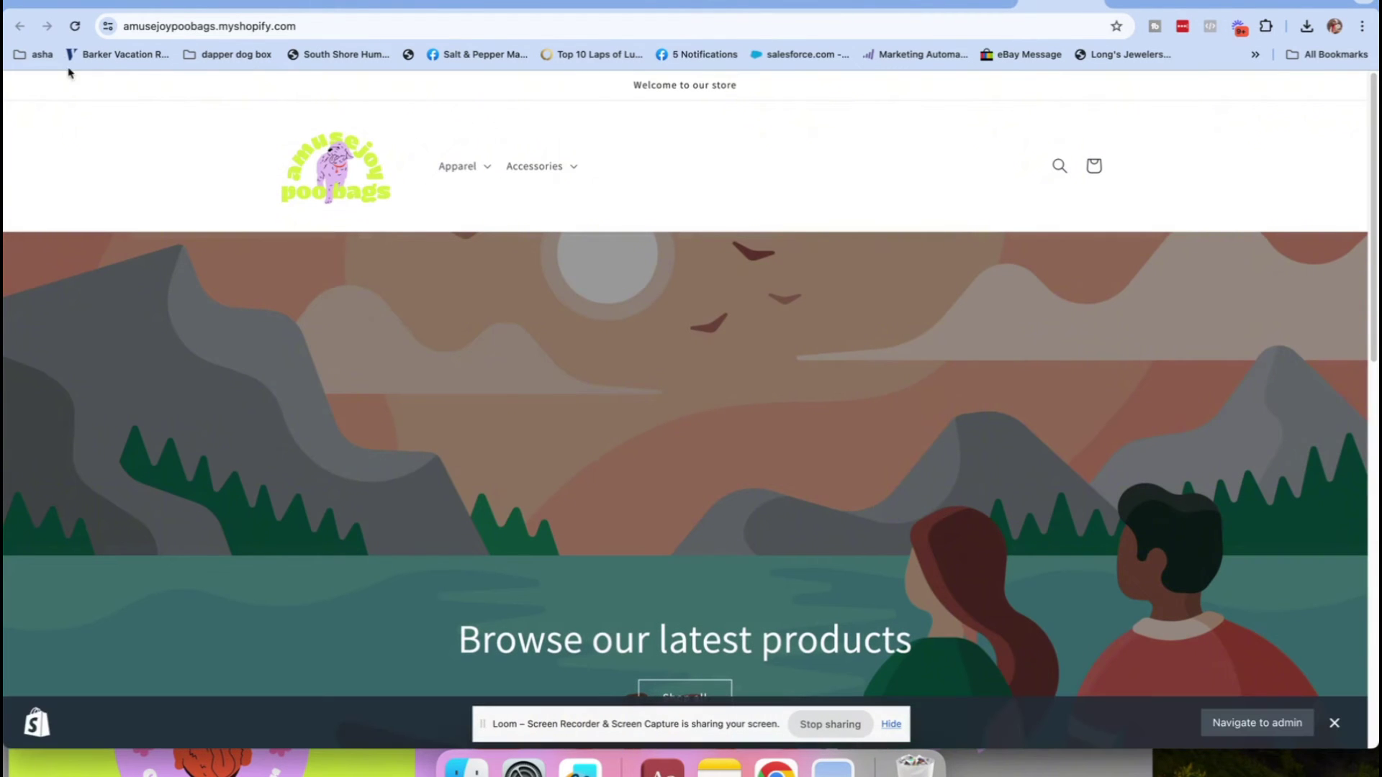
left_click(1097, 4)
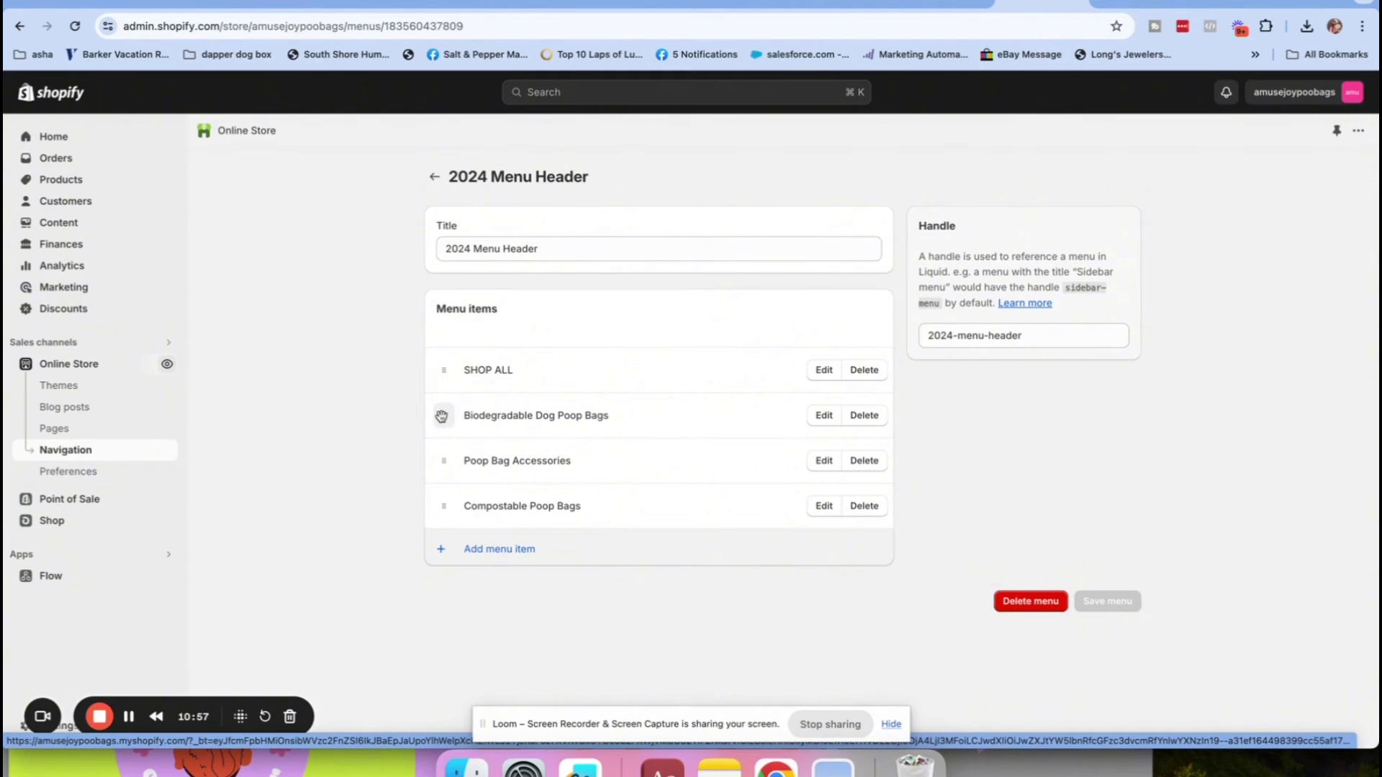
Nest Compostable Poop Bags, Poop Bag Accessories and Biodegradable Dog Poop Bags directly under SHOP ALL, in that order.
left_click_drag(441, 416, 511, 410)
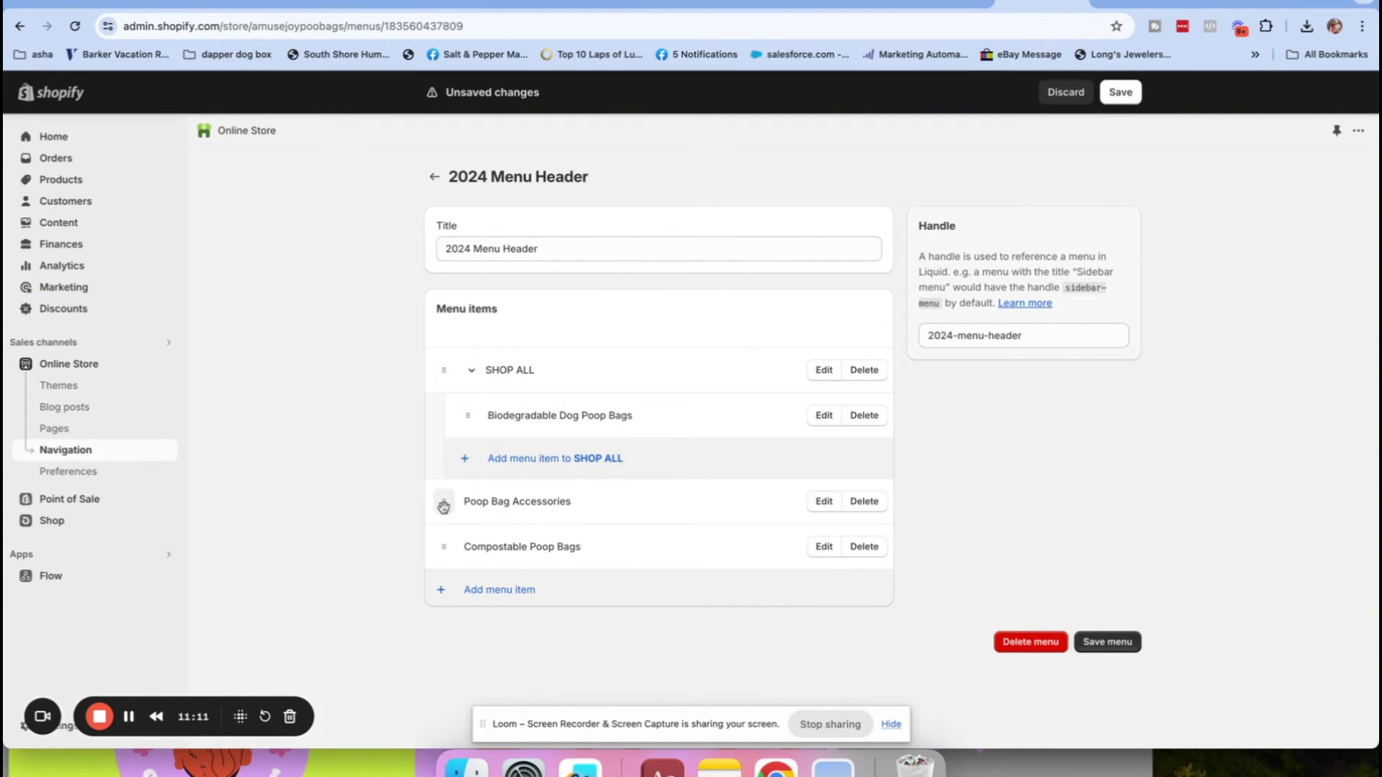
left_click_drag(443, 506, 523, 468)
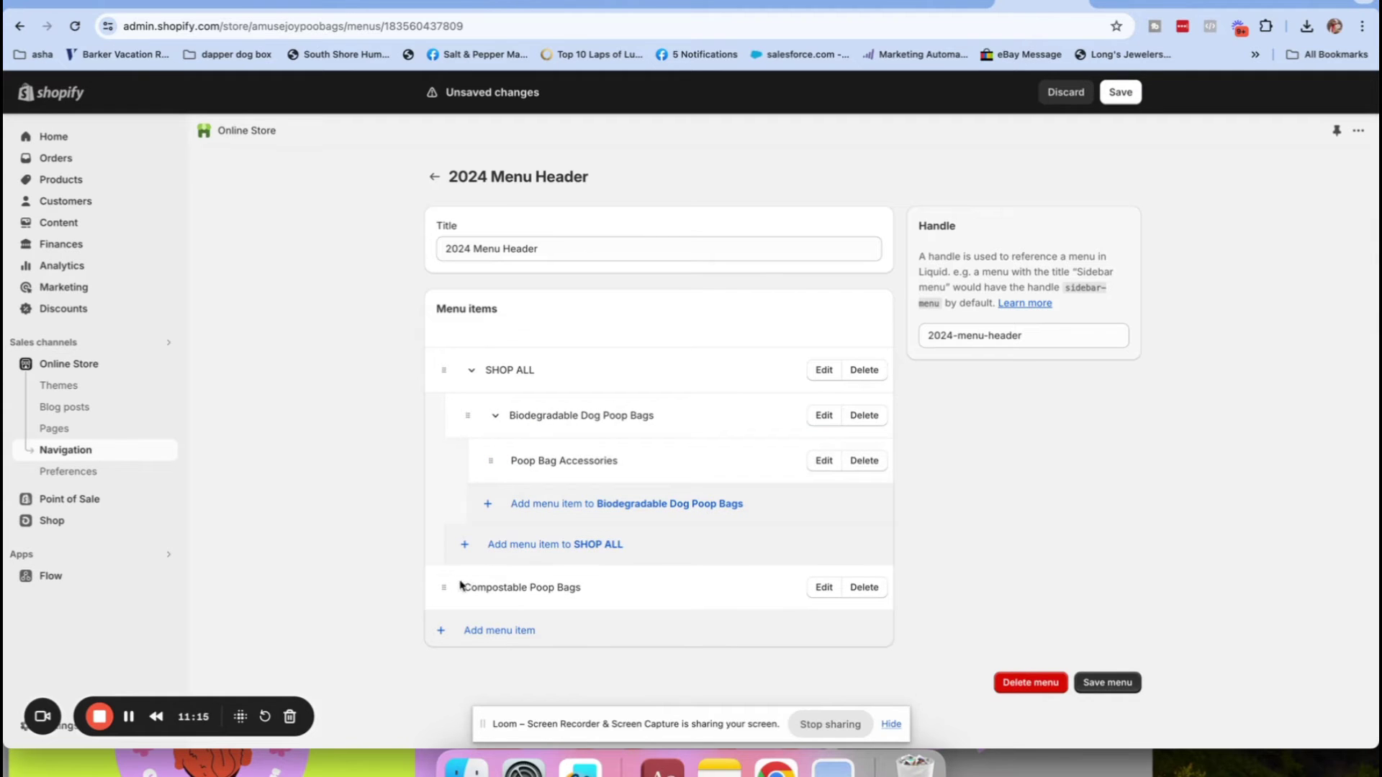
left_click_drag(444, 587, 523, 509)
left_click_drag(444, 596, 503, 529)
left_click_drag(444, 587, 576, 514)
left_click_drag(443, 587, 475, 462)
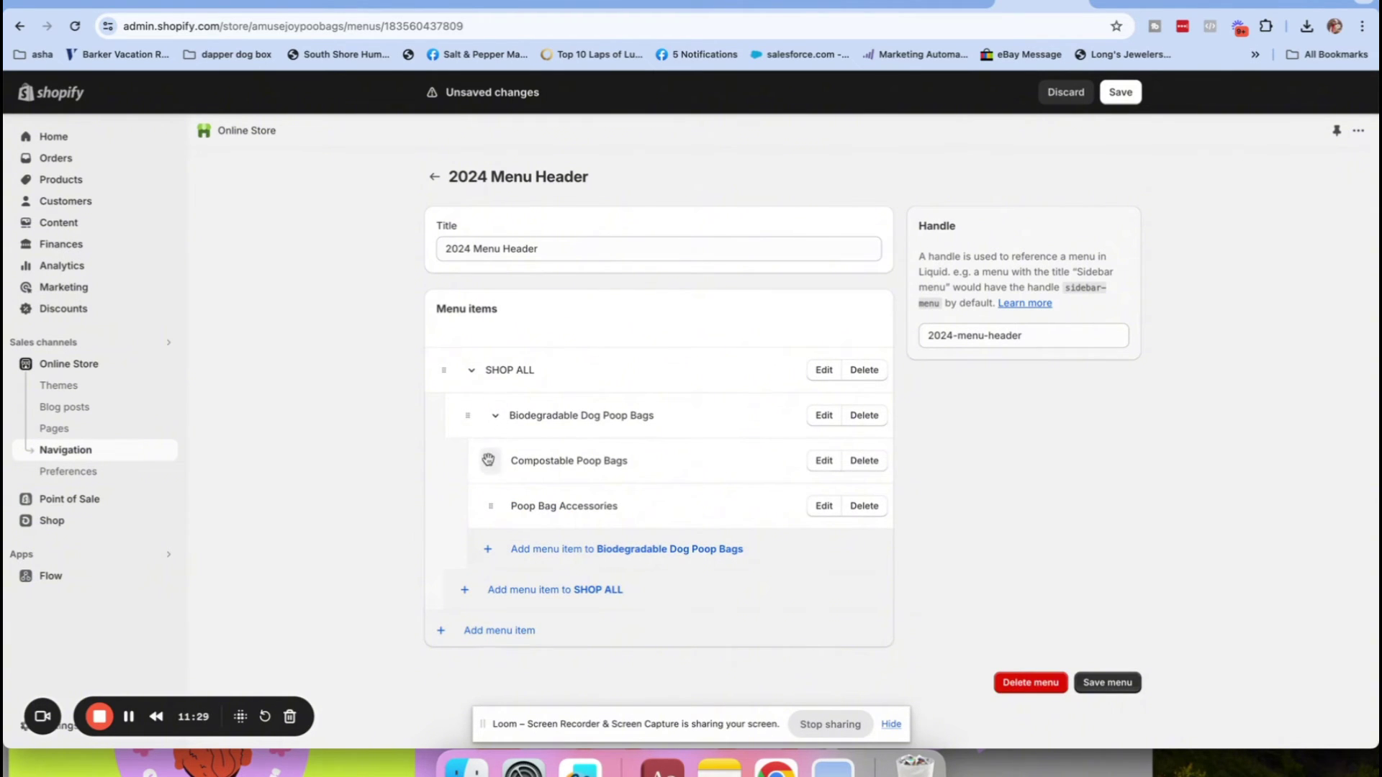
left_click_drag(484, 463, 447, 408)
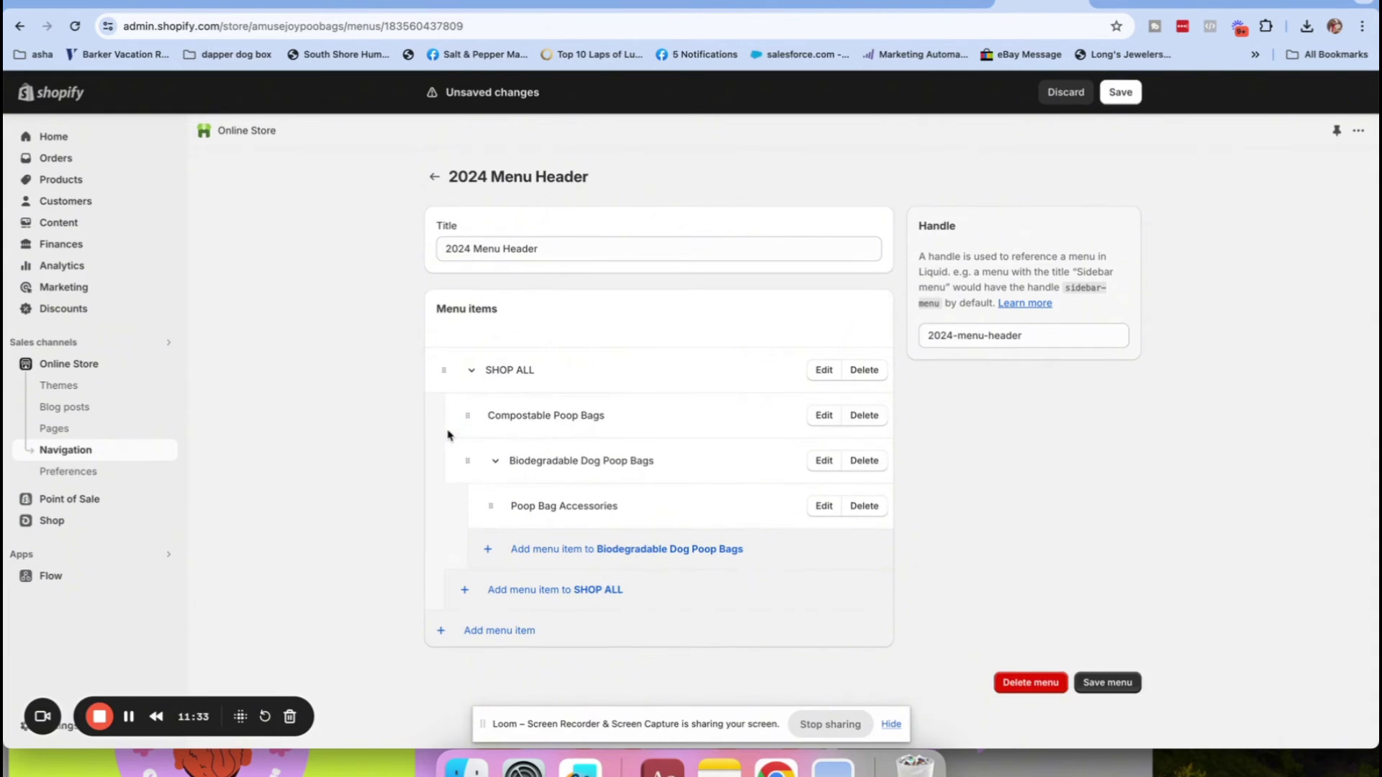
left_click_drag(486, 506, 454, 462)
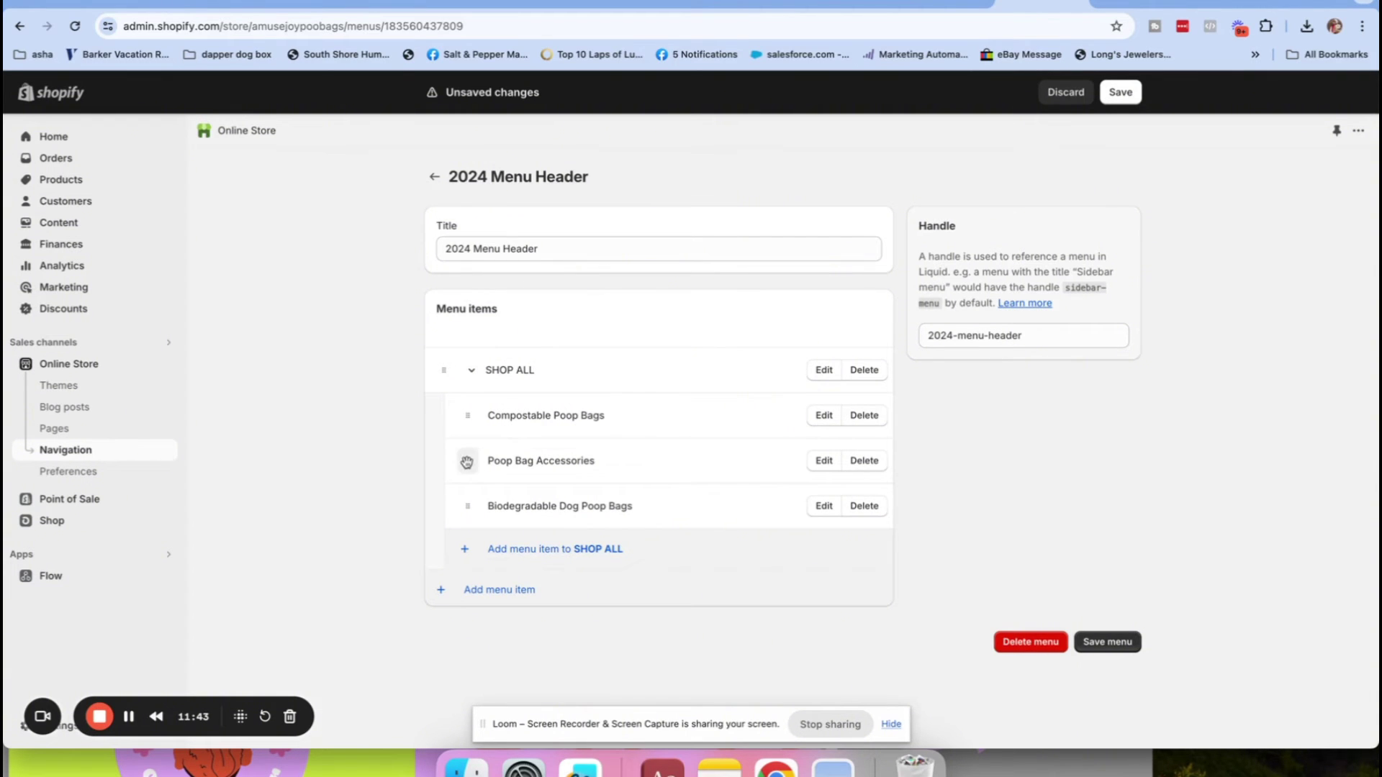
Nest Biodegradable Dog Poop Bags and Poop Bag Accessories under Compostable Poop Bags, in that order, and save the menu.
left_click_drag(468, 461, 570, 457)
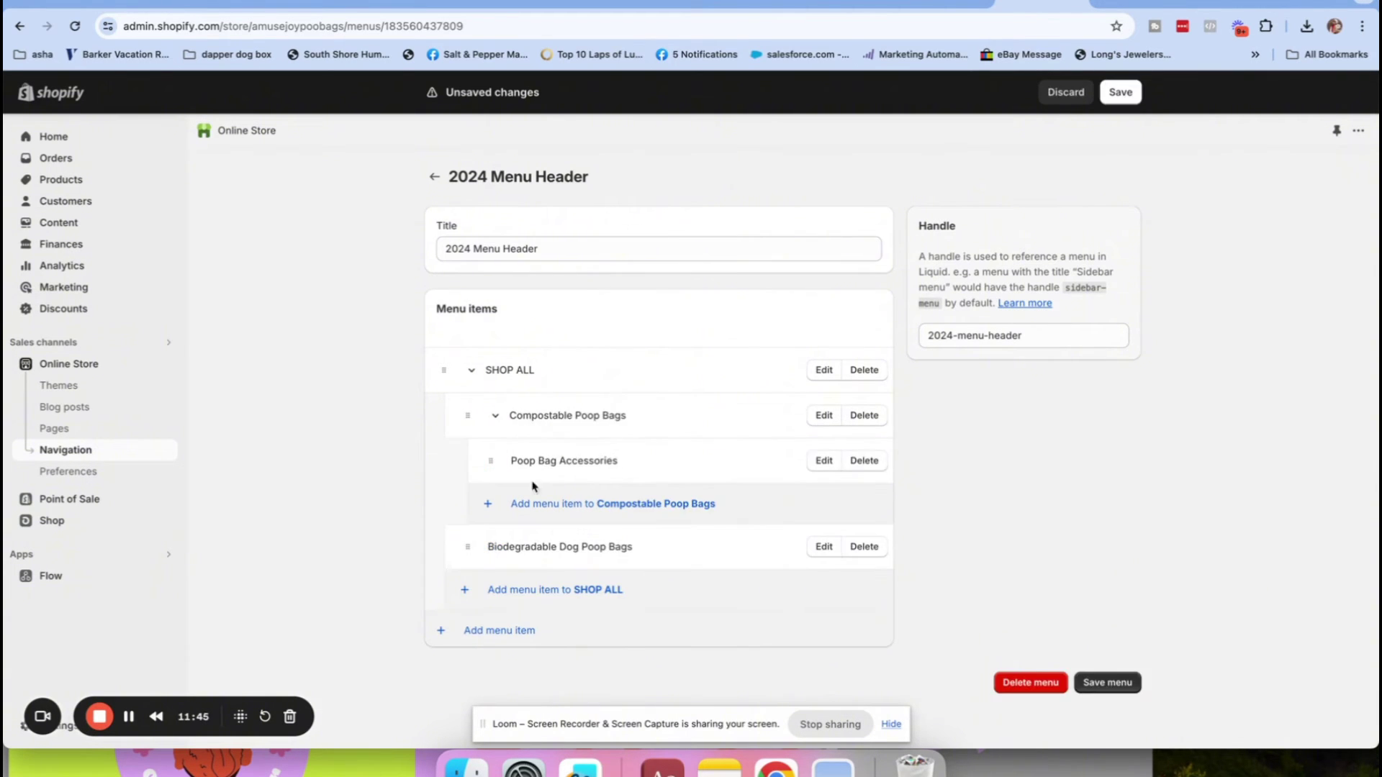
left_click_drag(468, 547, 531, 514)
left_click_drag(468, 546, 546, 456)
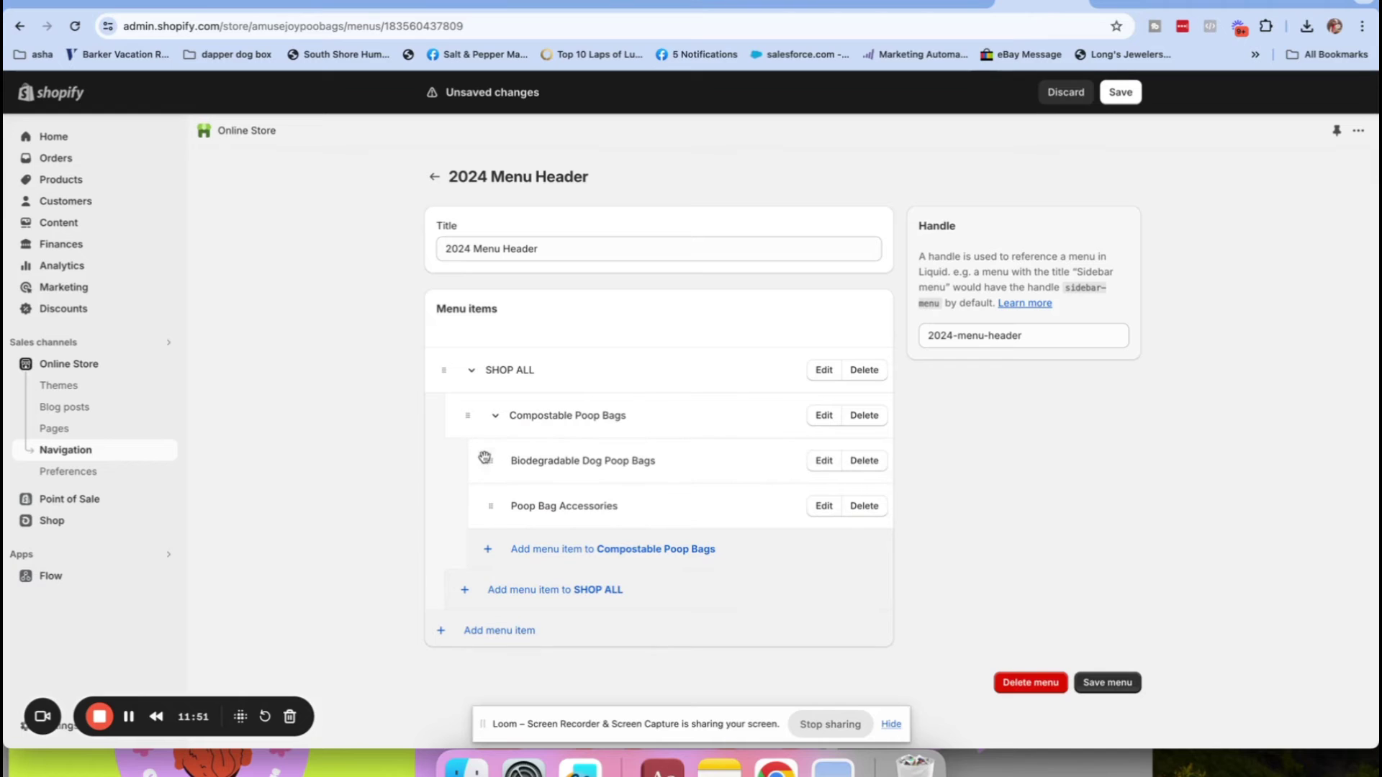
left_click_drag(490, 461, 416, 468)
left_click_drag(491, 462, 434, 465)
left_click(1120, 93)
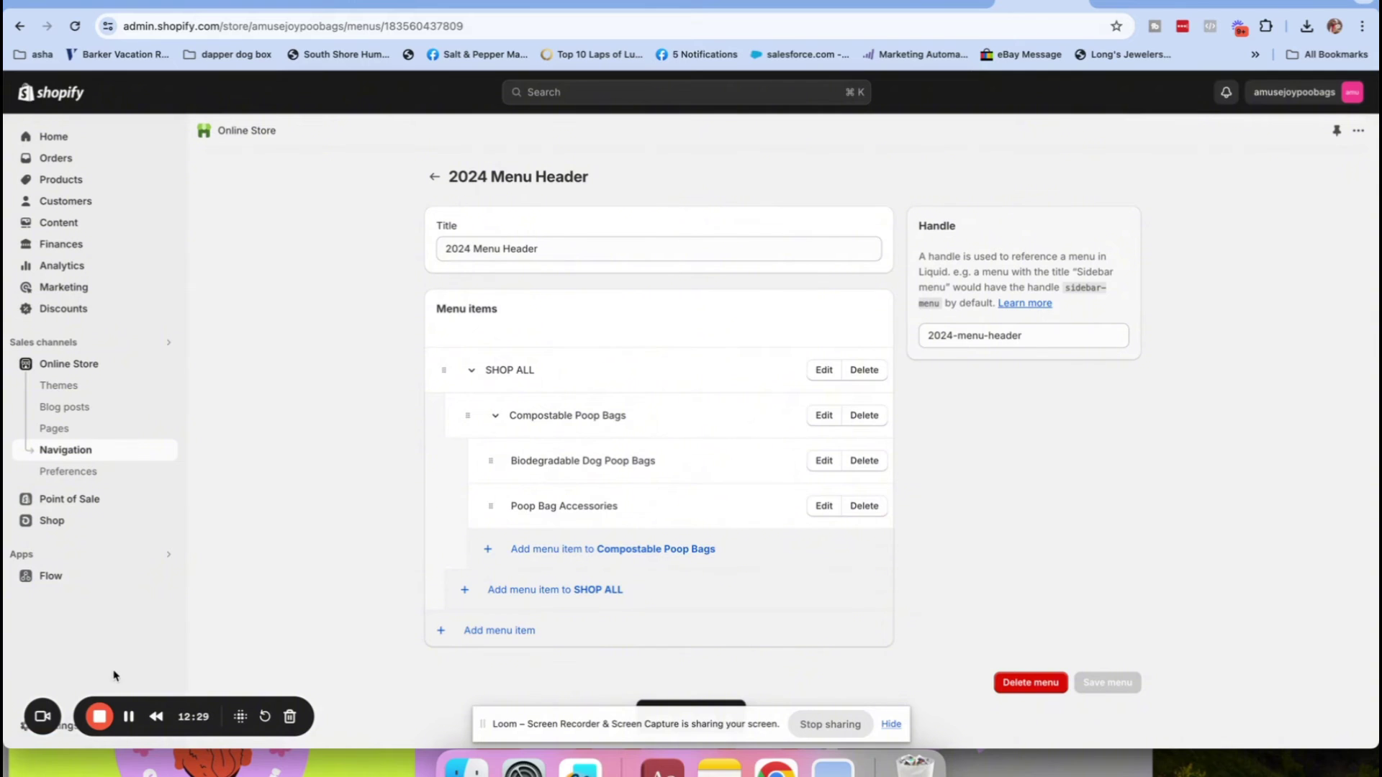
Open the current Dawn theme for customization and select its Header section.
left_click(130, 724)
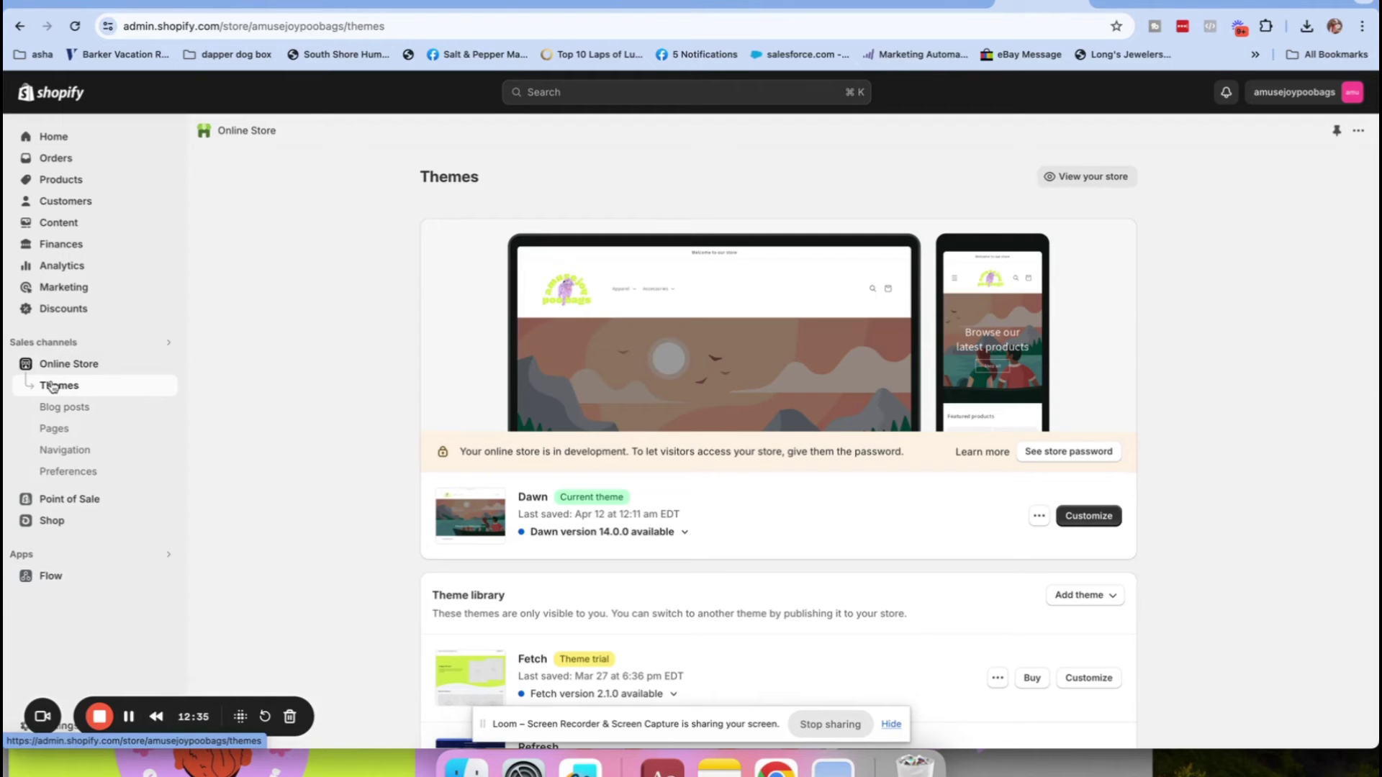
left_click(52, 387)
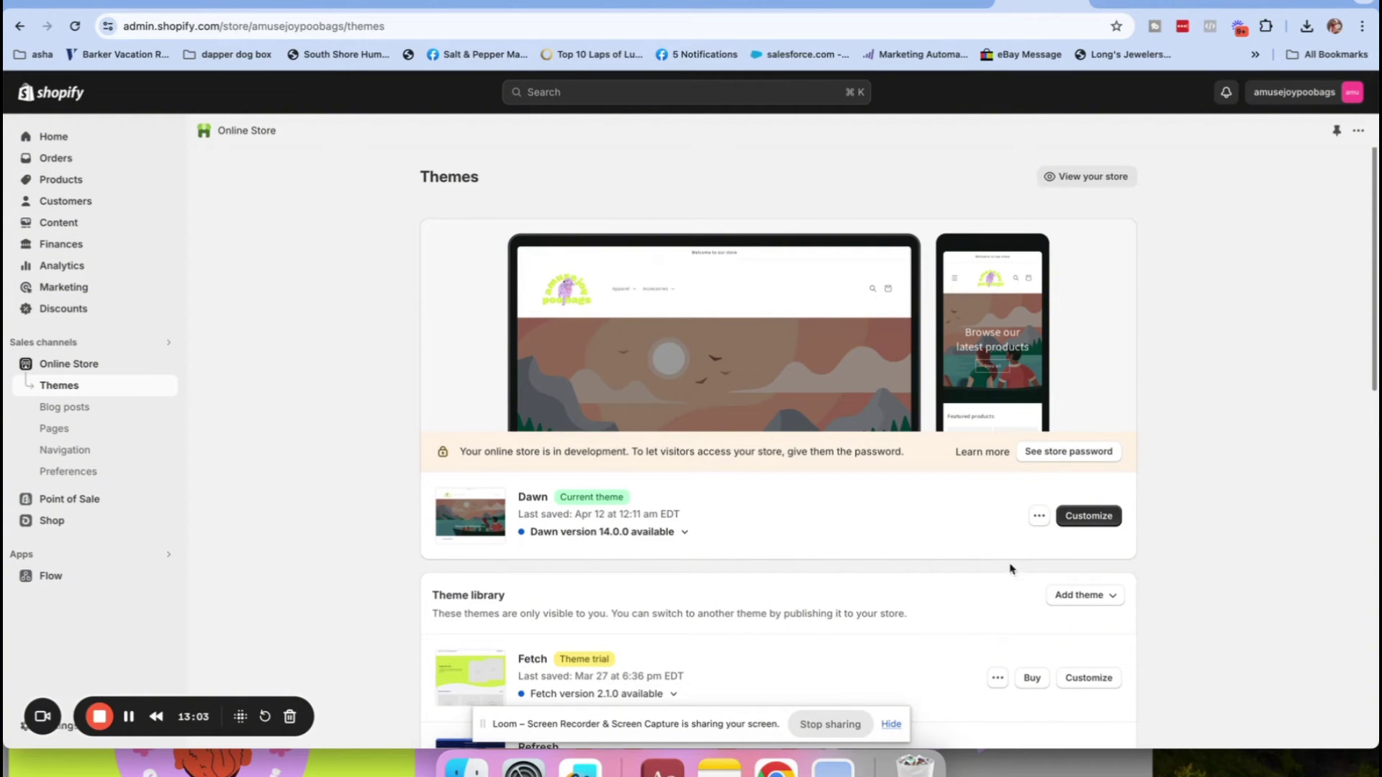
left_click(1086, 516)
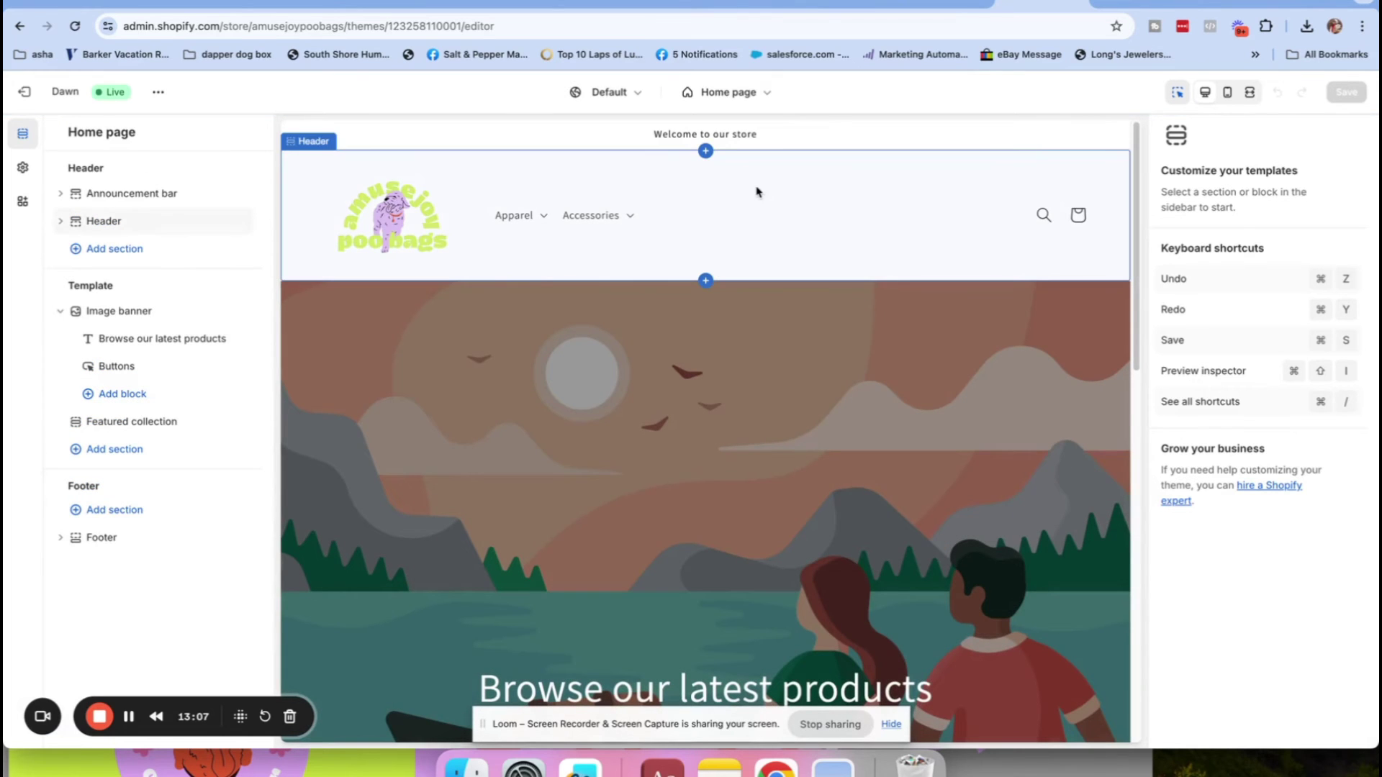
left_click(655, 186)
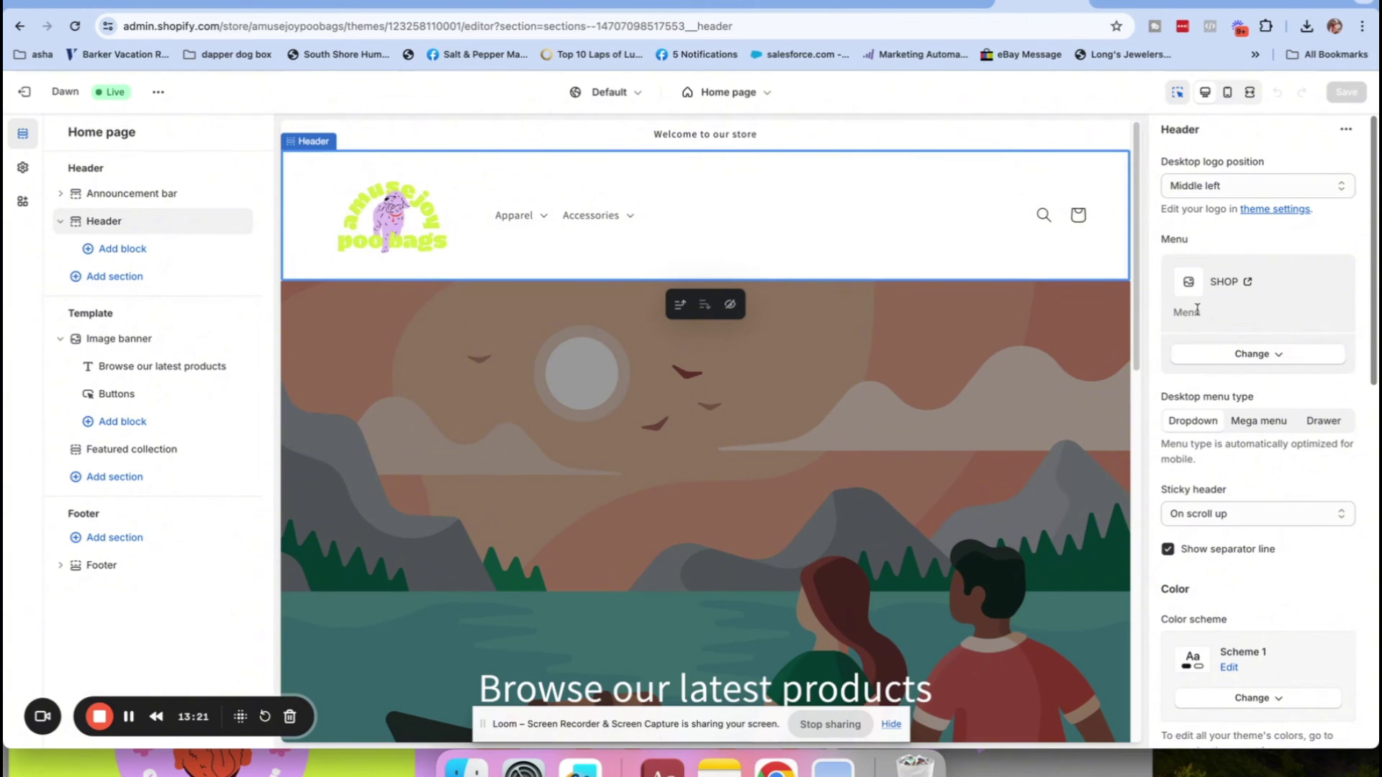
Change the header's menu to 2024 Menu Header and save the theme.
left_click(1222, 359)
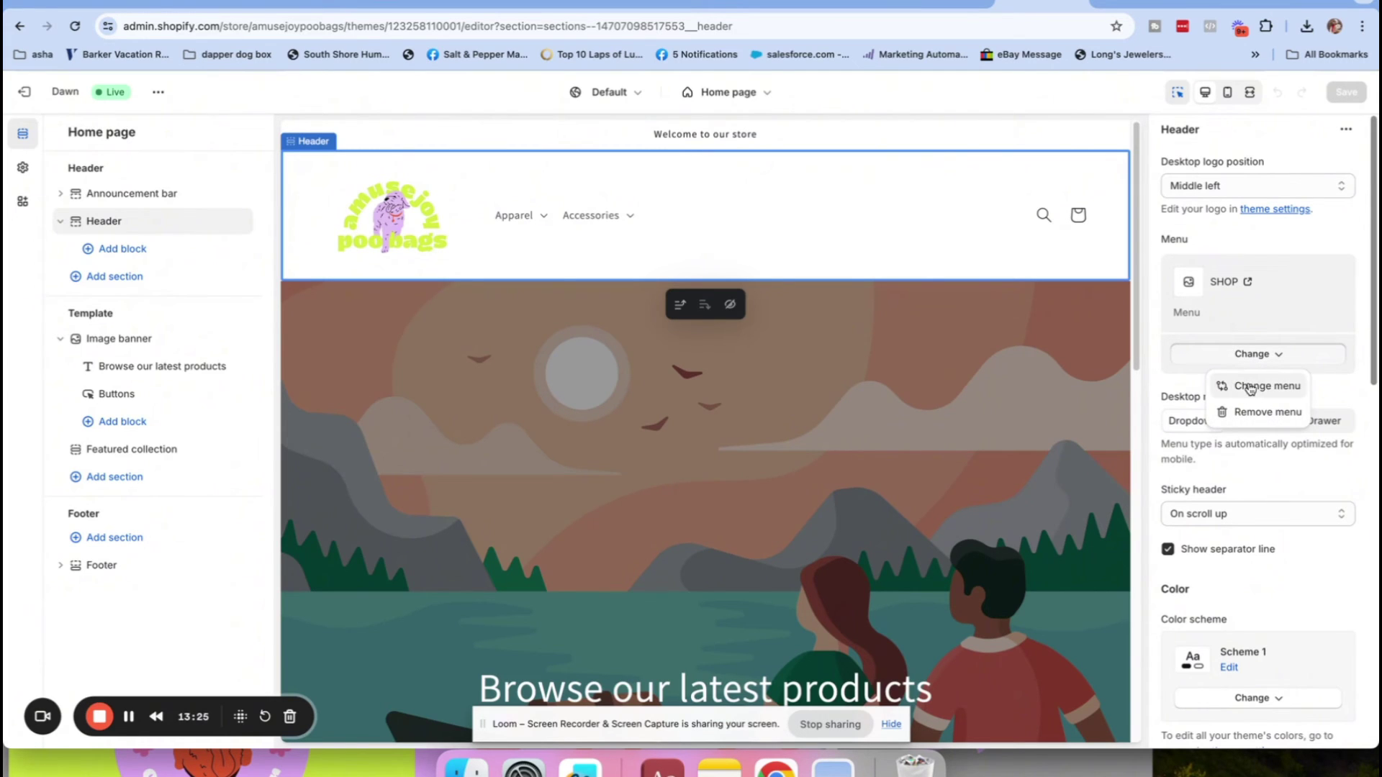
left_click(1250, 388)
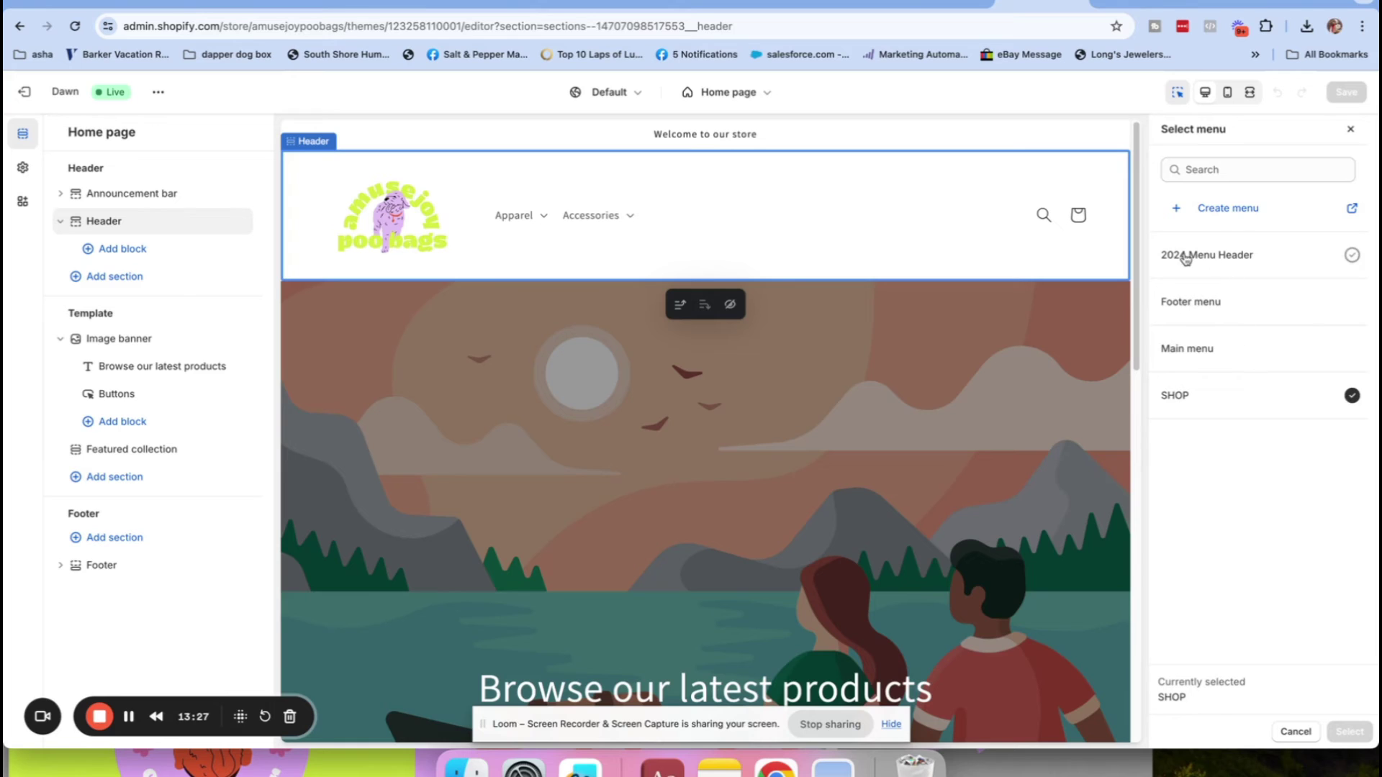
left_click(1185, 259)
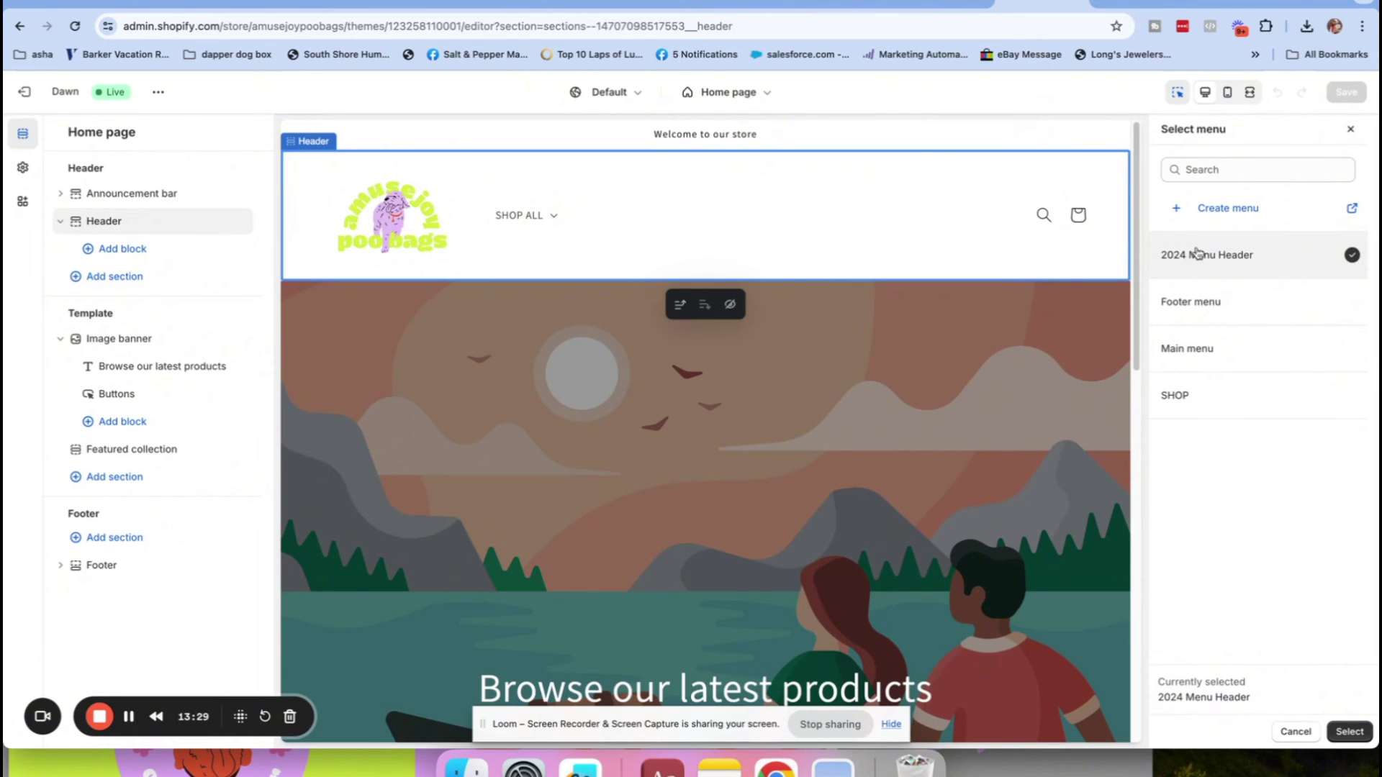
left_click(1349, 731)
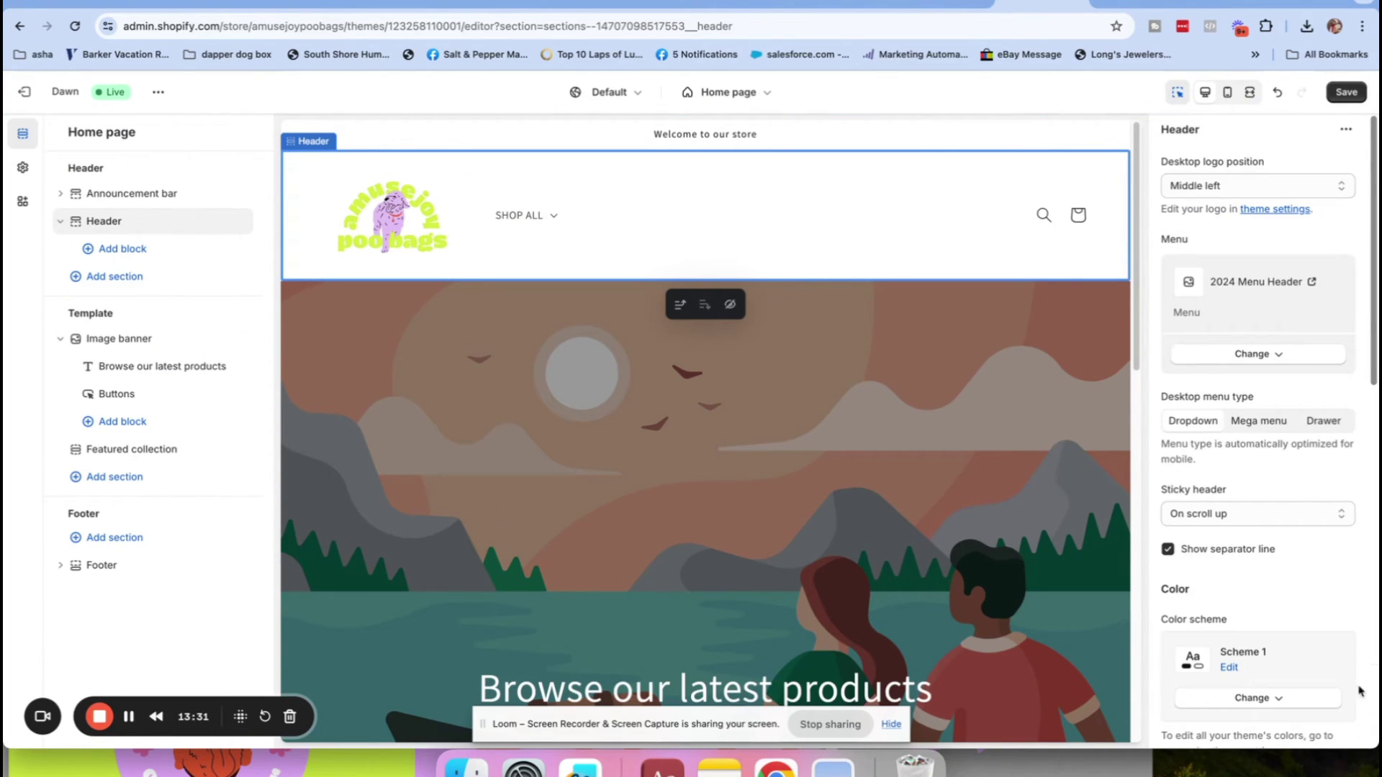
left_click(1345, 93)
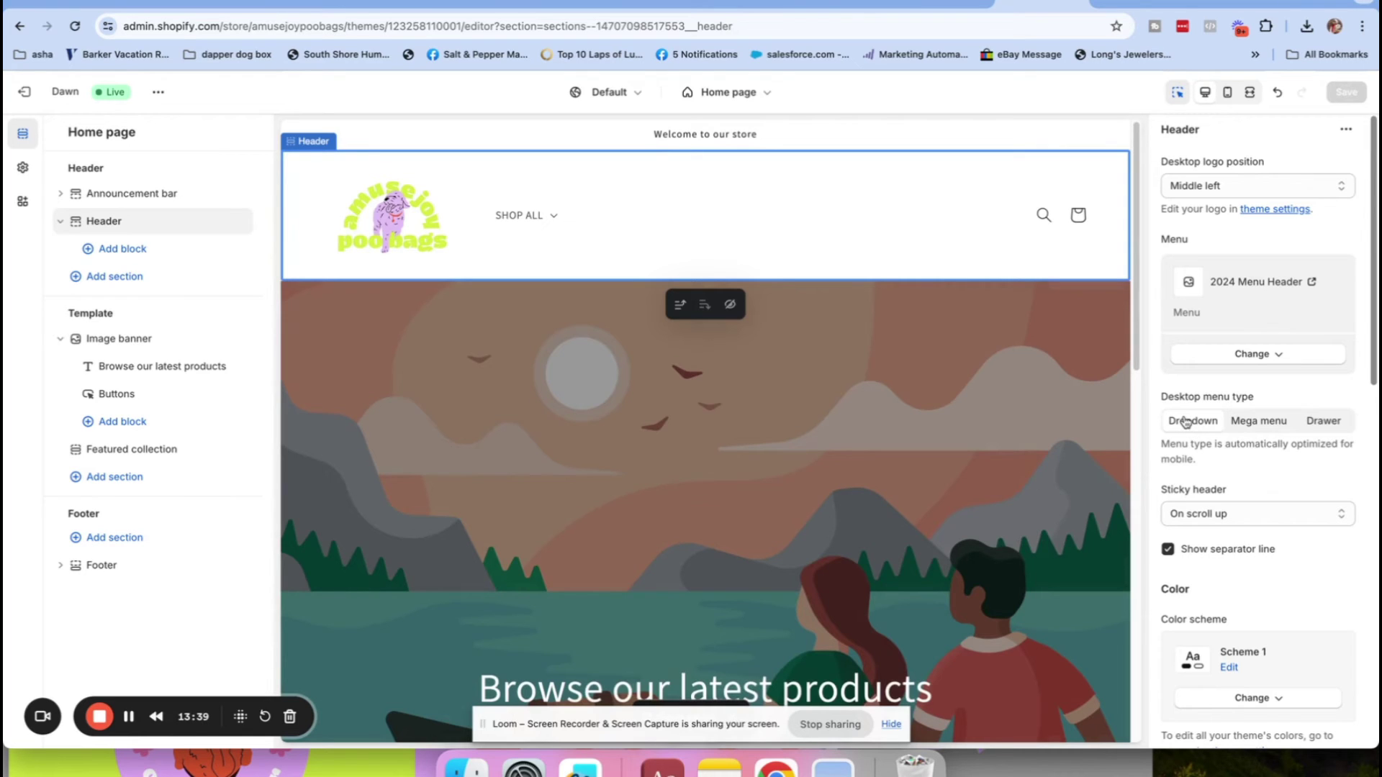
Try the Mega menu type for the header's desktop menu and set it back to Dropdown.
left_click(1263, 422)
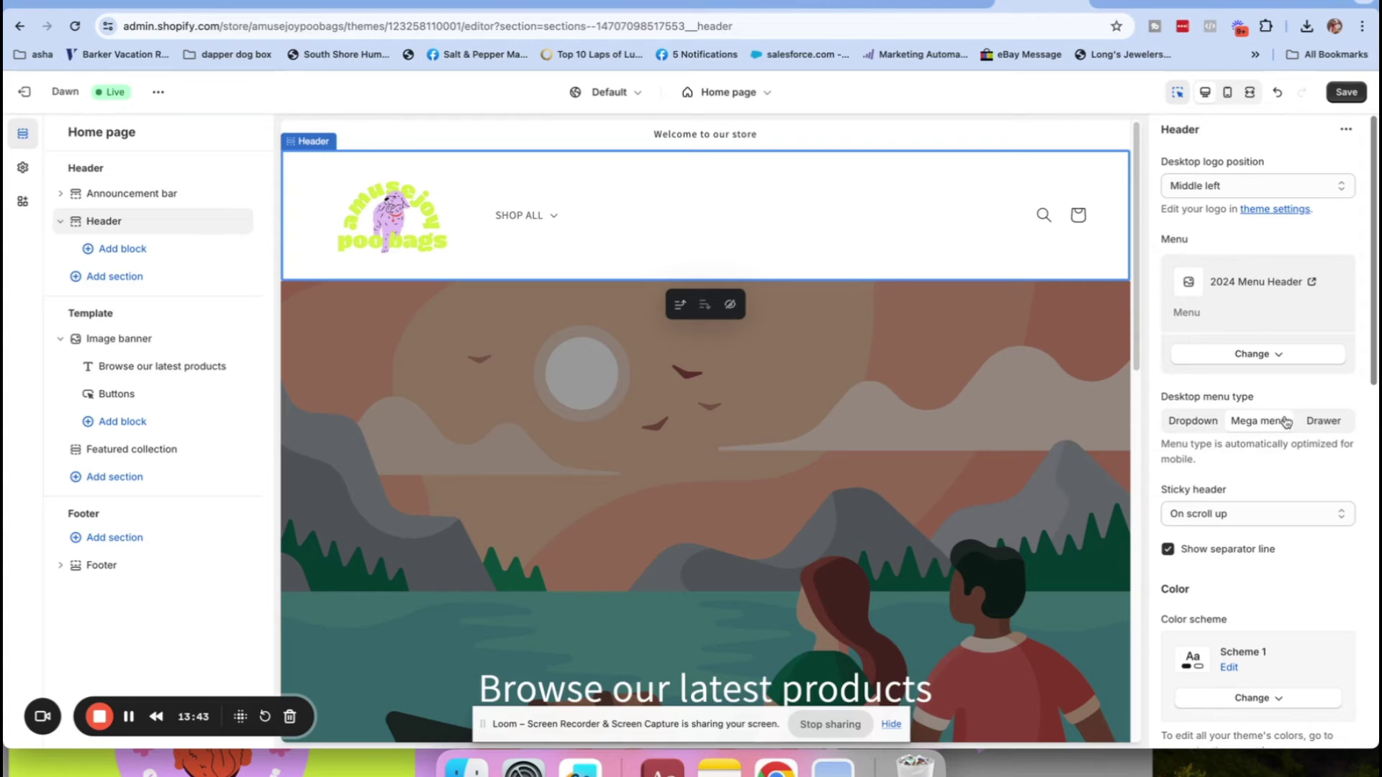
left_click(1177, 423)
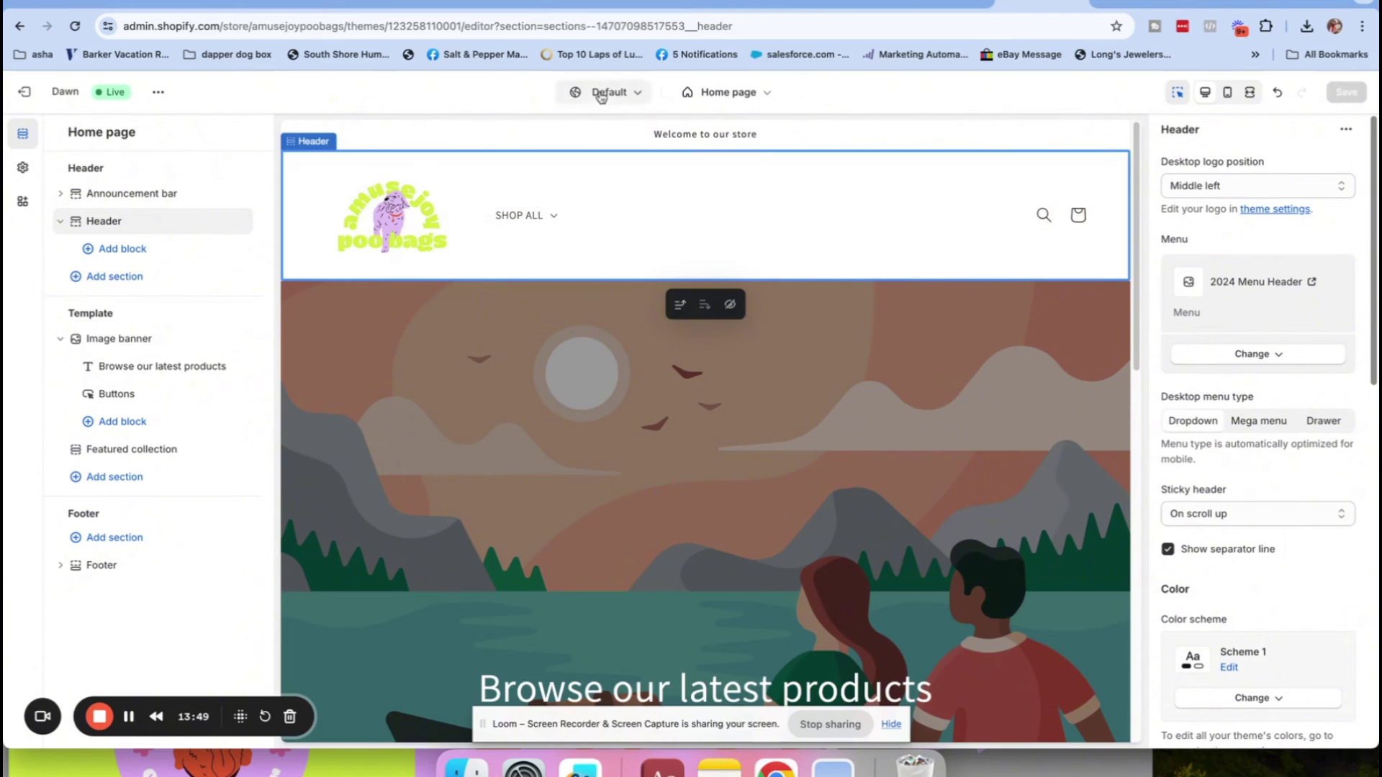
left_click(158, 91)
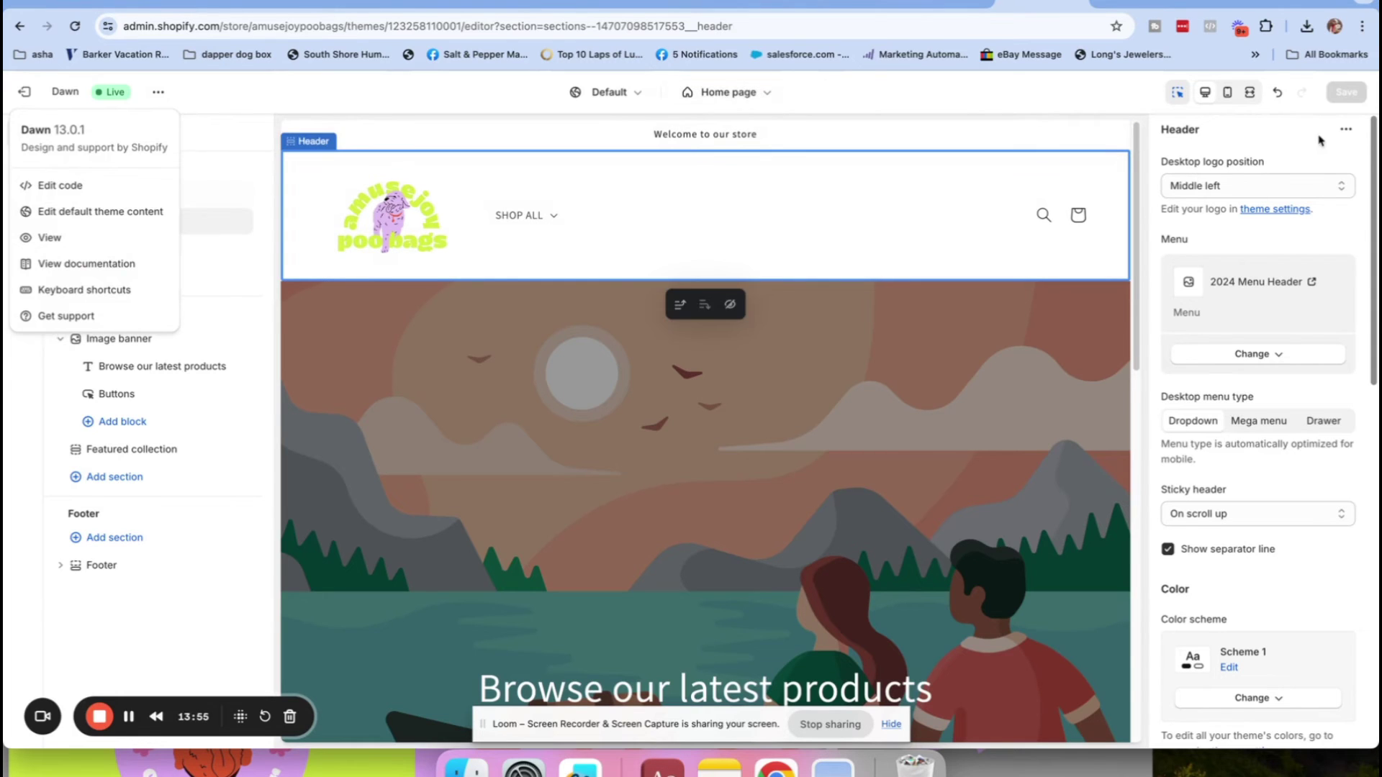
left_click(1207, 92)
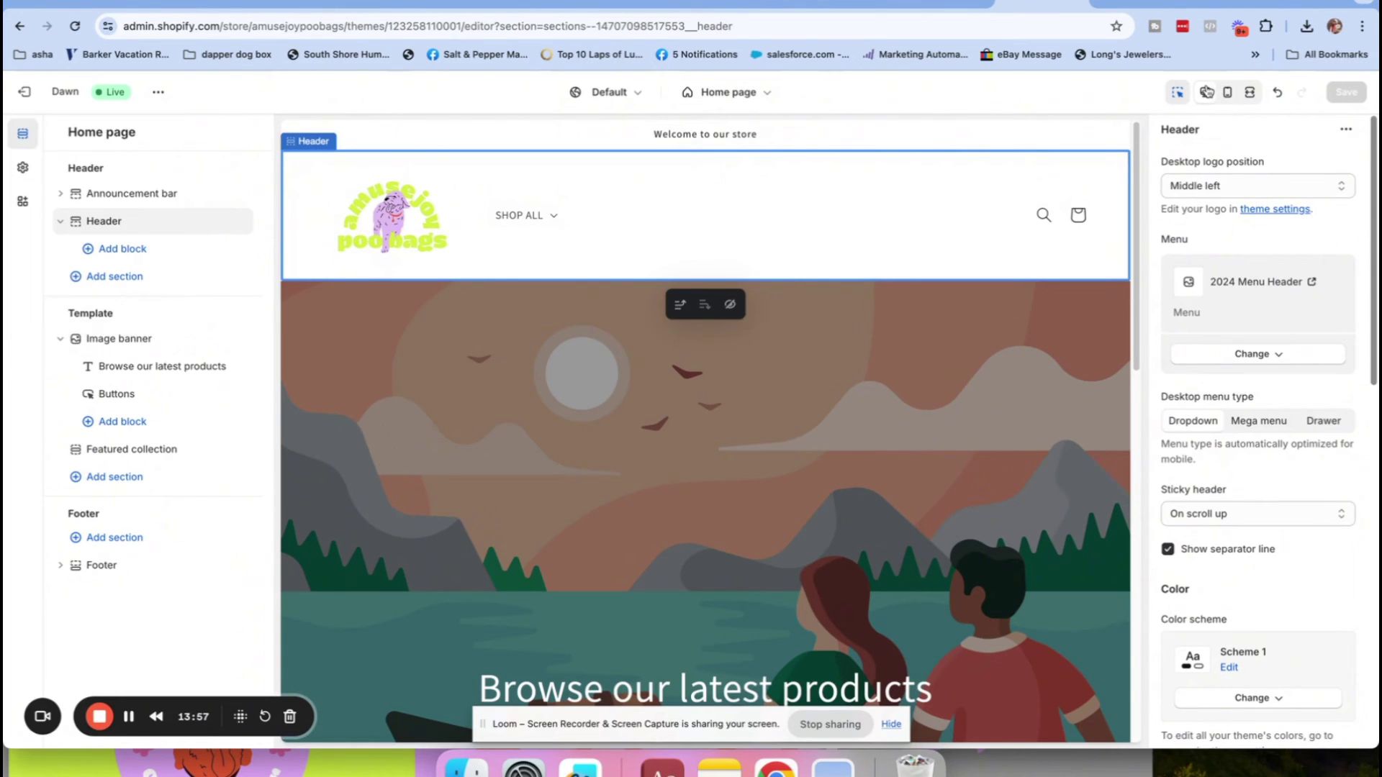
left_click(1345, 132)
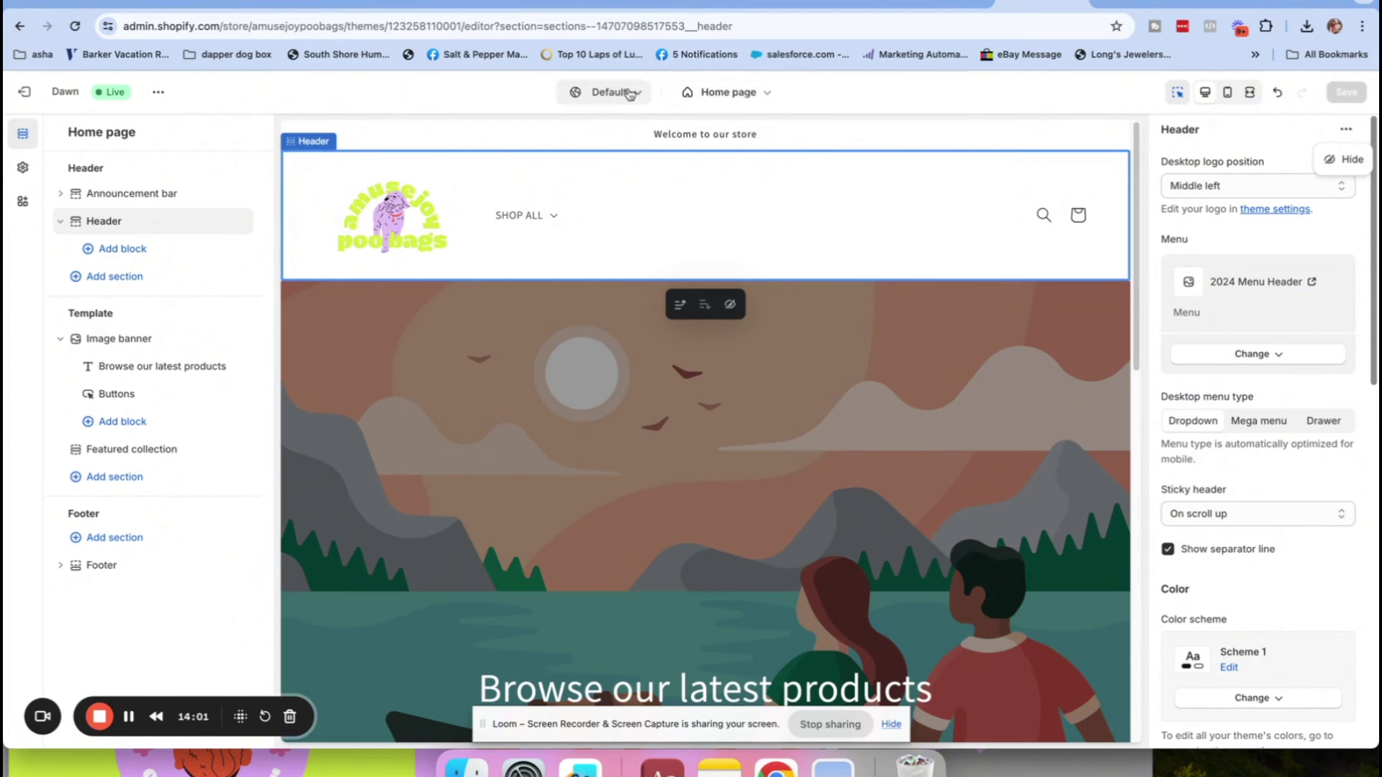
View the live storefront and examine the nested entries under SHOP ALL and Compostable Poop Bags in the header navigation.
left_click(156, 94)
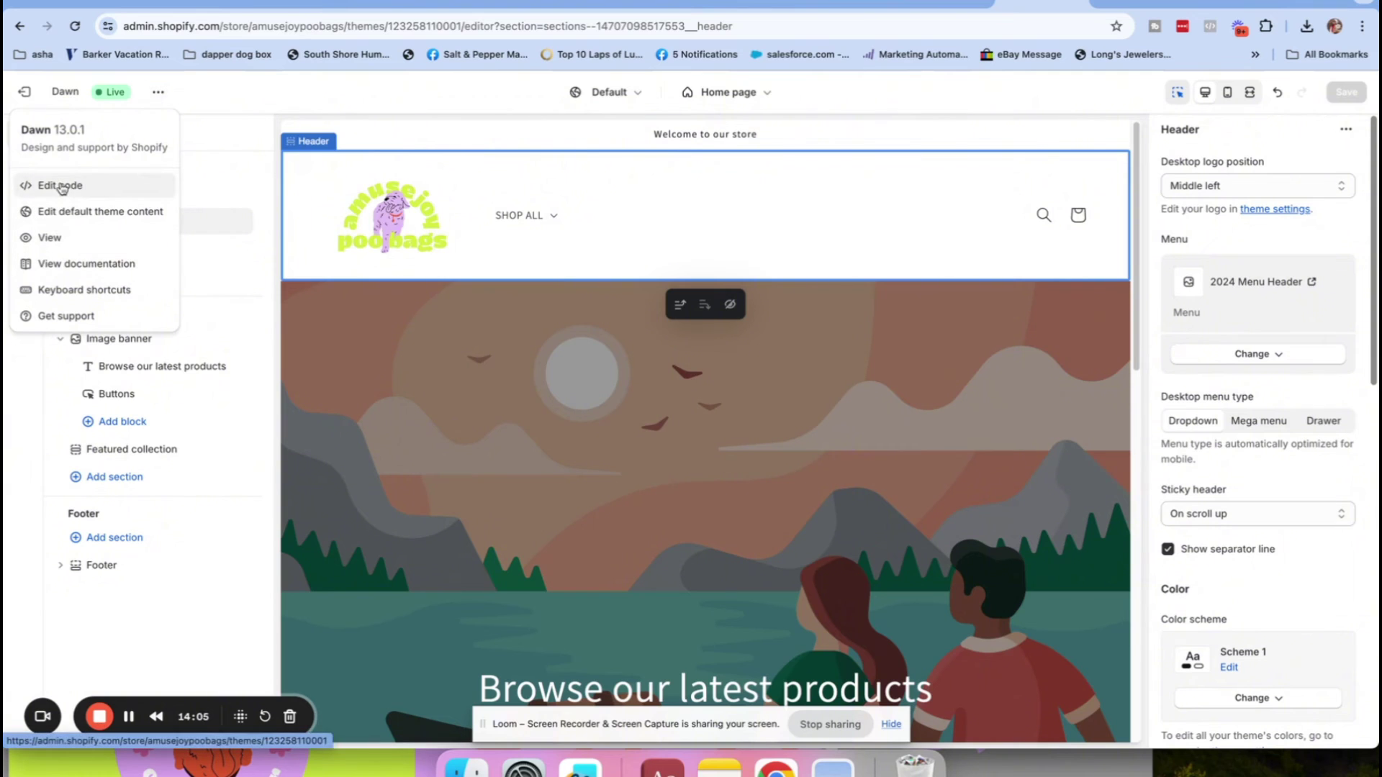
left_click(44, 238)
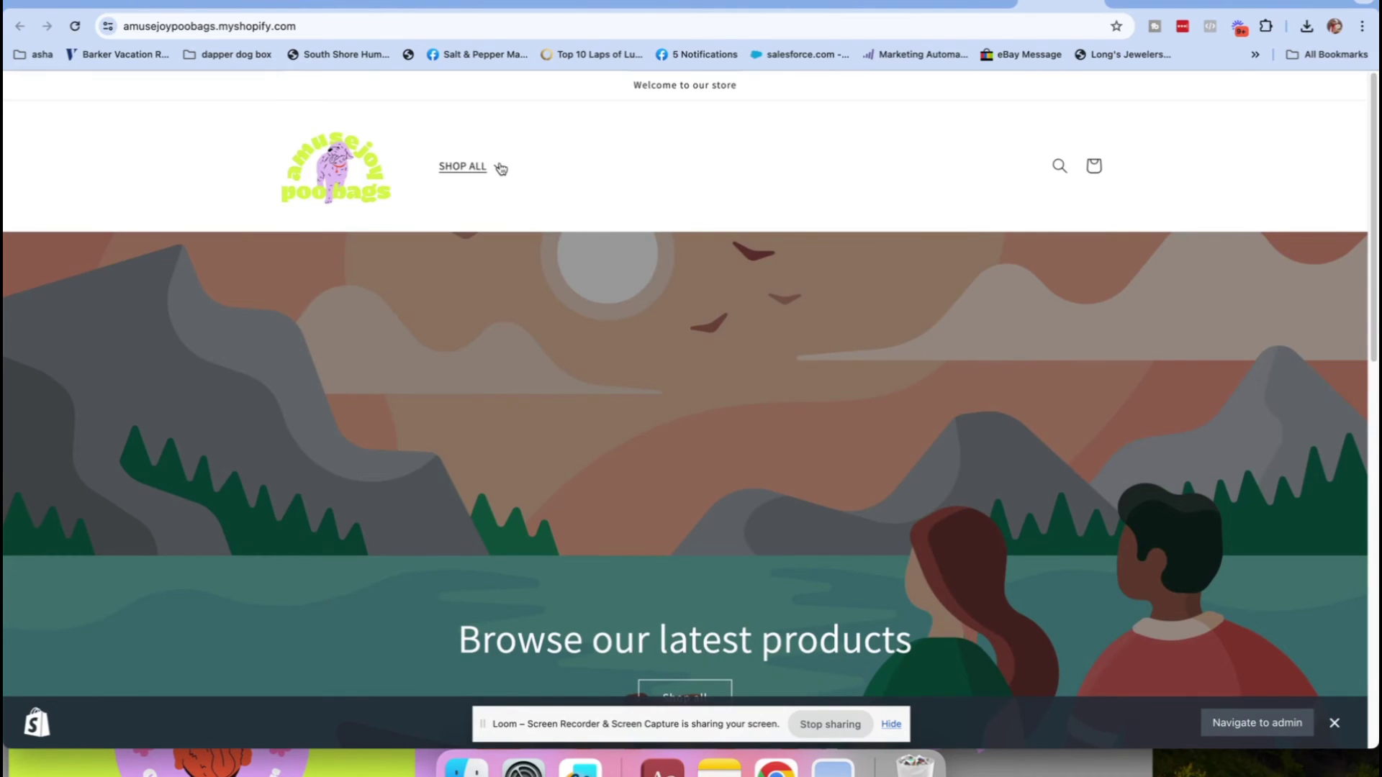
left_click(501, 169)
left_click(564, 212)
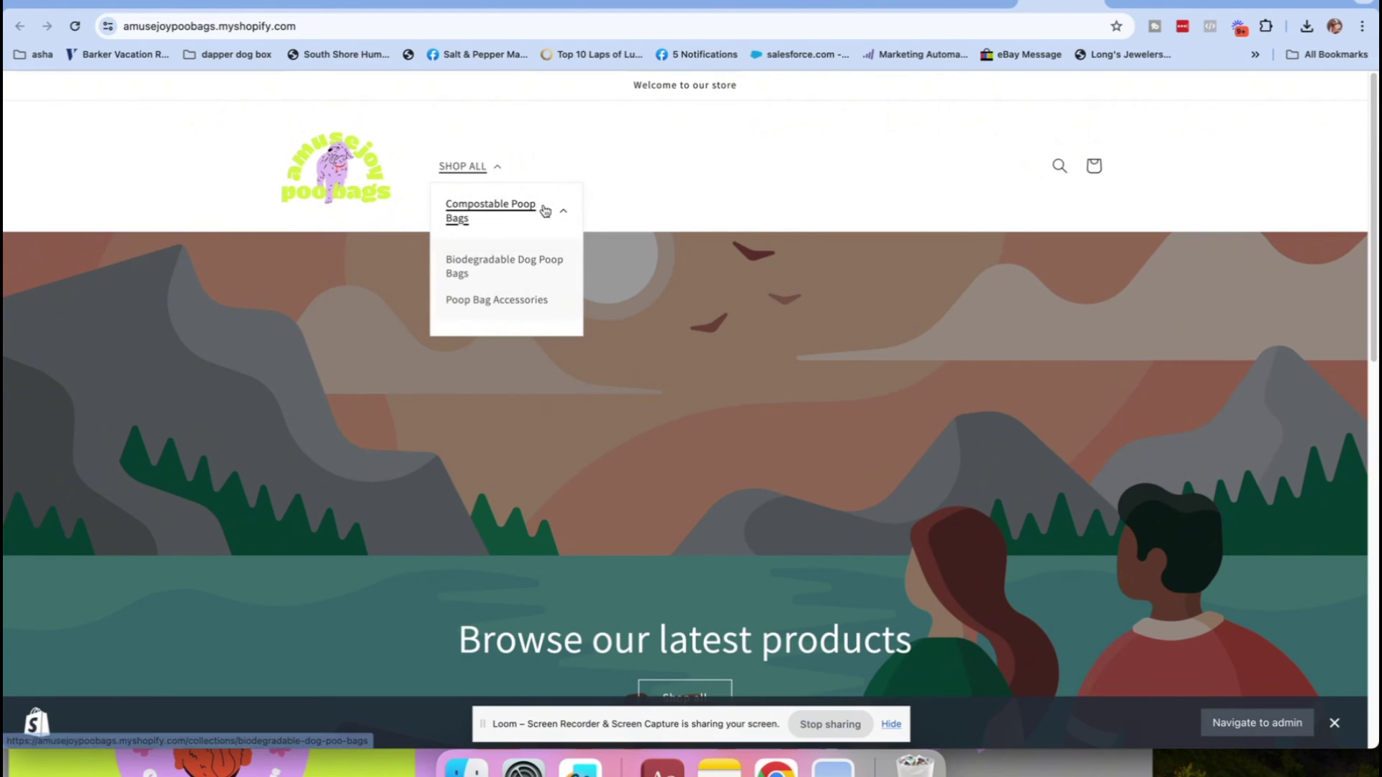
left_click(562, 212)
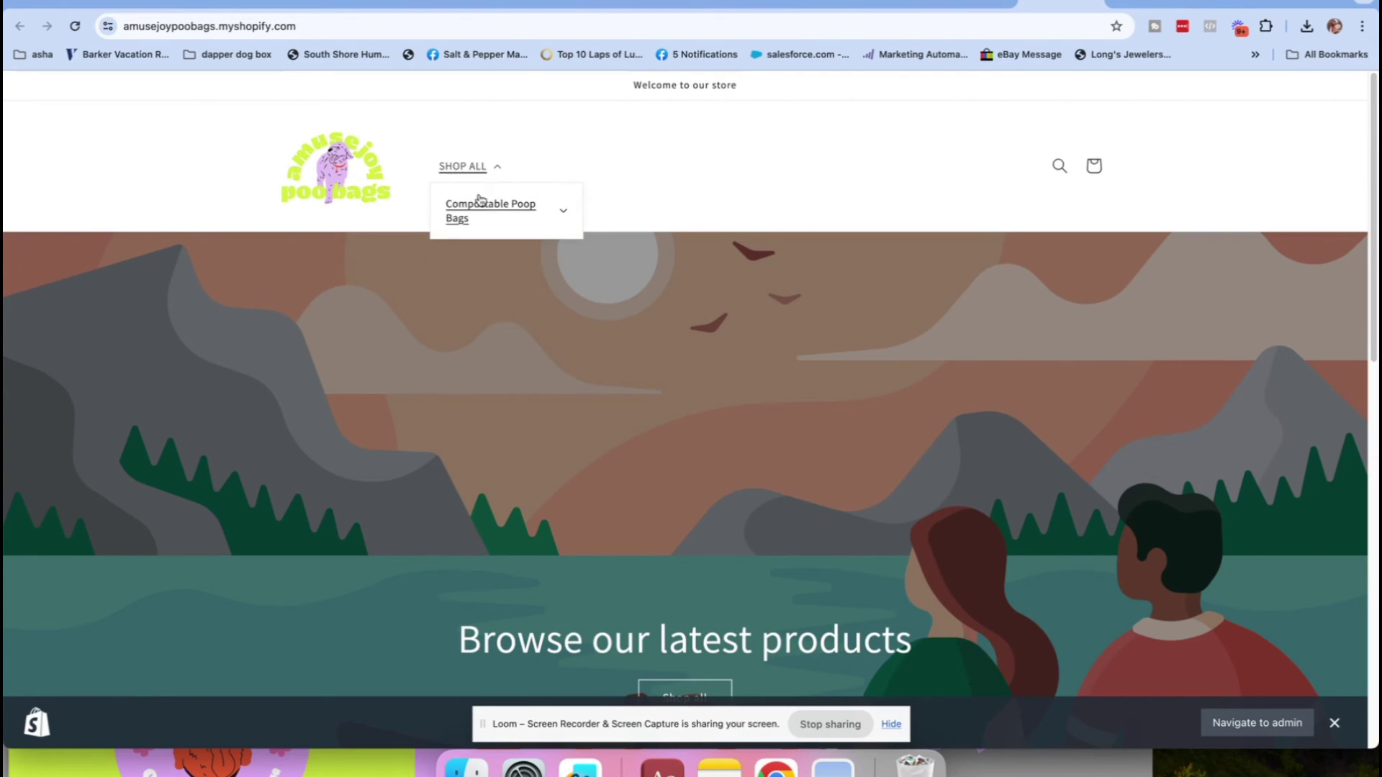
left_click(563, 212)
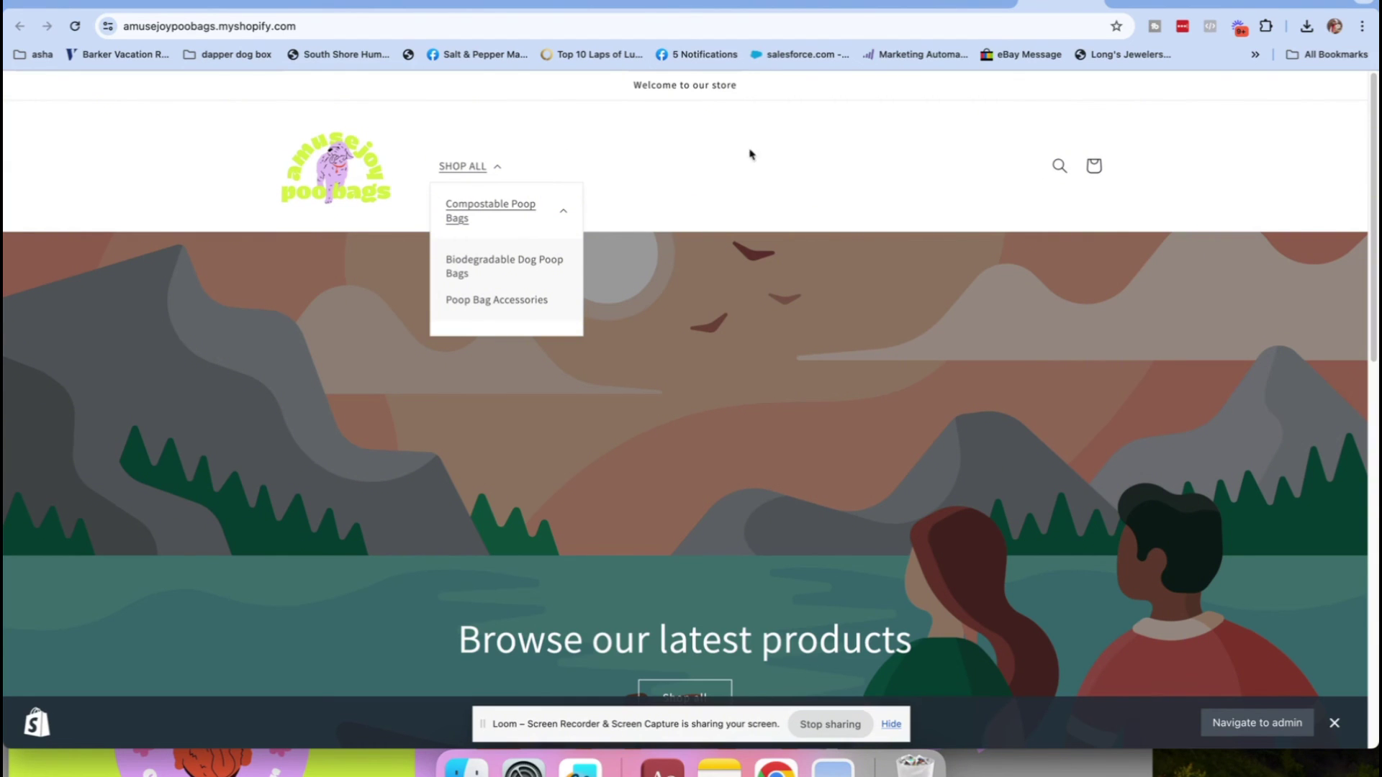
In the 2024 Menu Header, place Biodegradable Dog Poop Bags, Compostable Poop Bags and Poop Bag Accessories directly under SHOP ALL, in that order.
key("ctrl+shift+Tab")
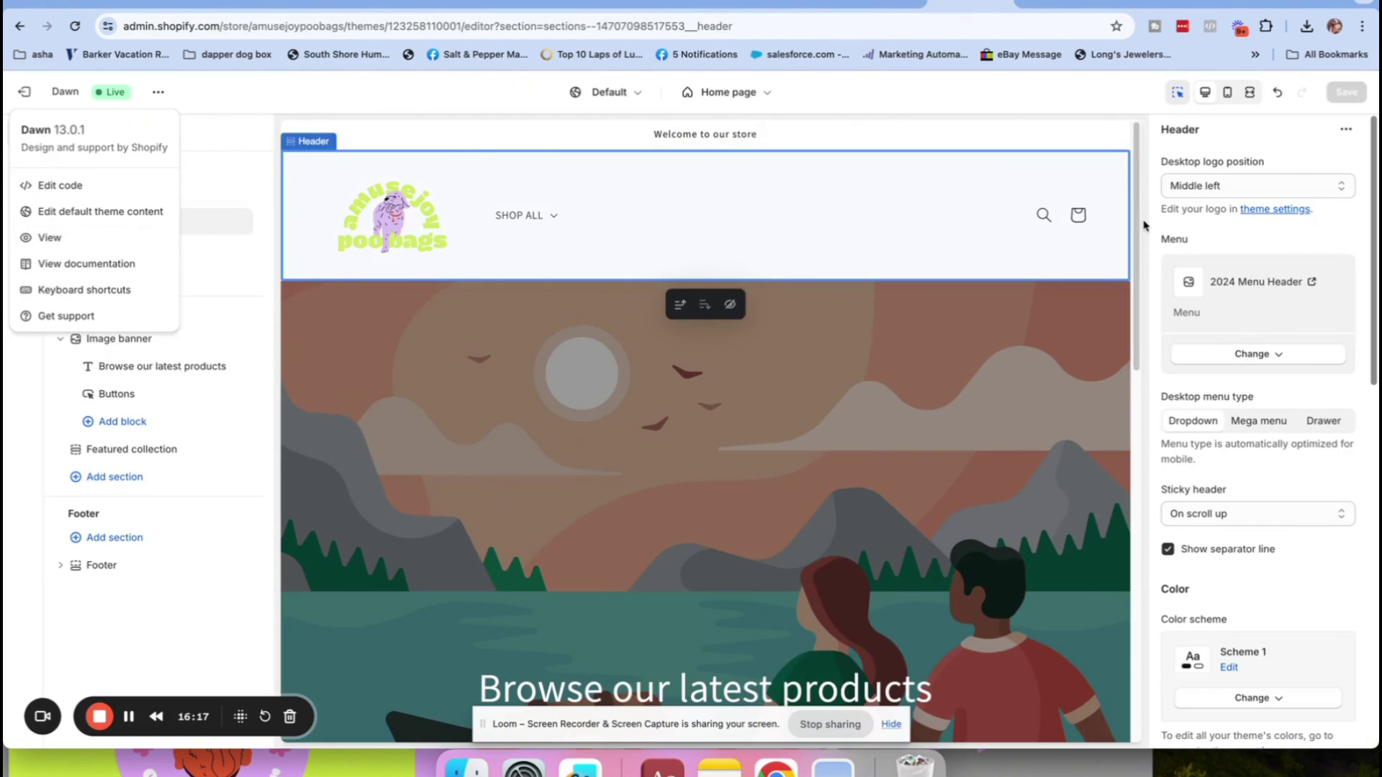
left_click(24, 91)
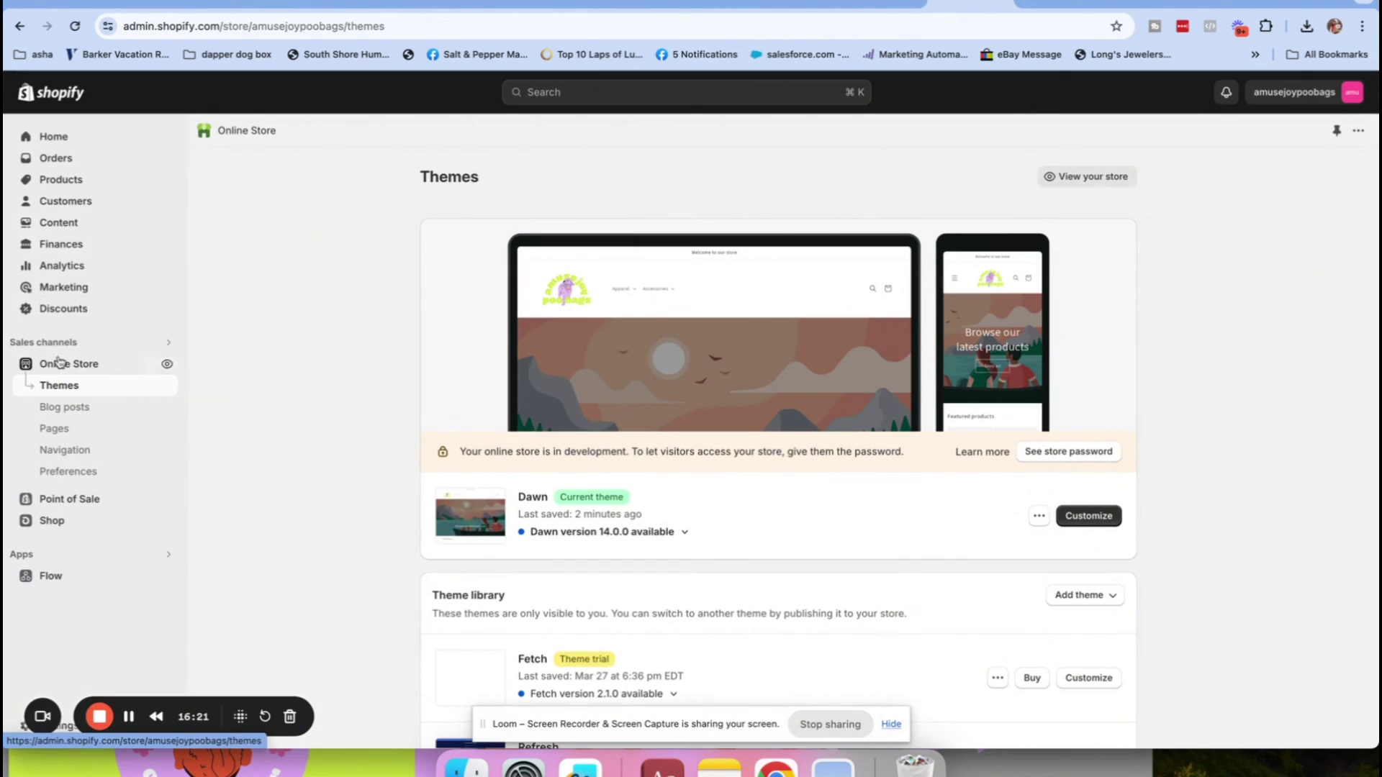
left_click(63, 450)
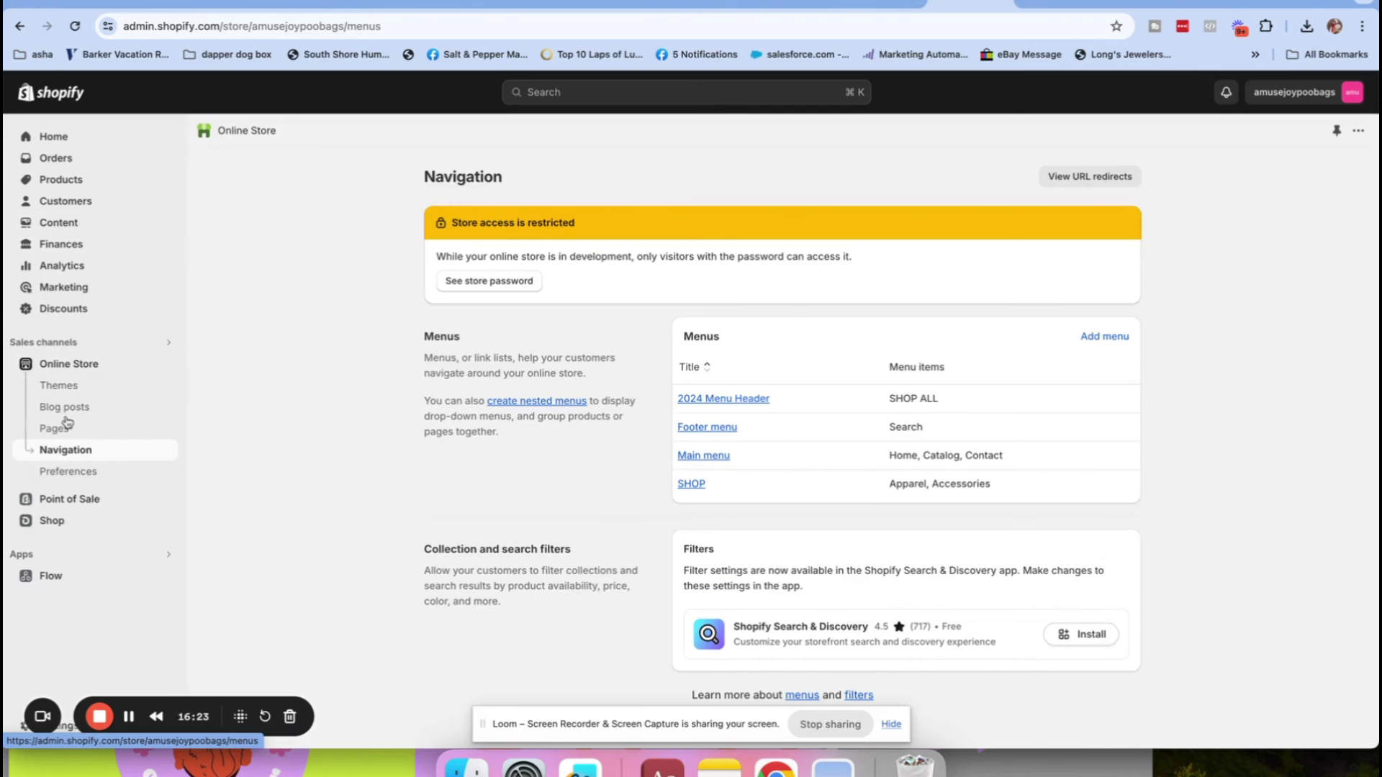
left_click(740, 398)
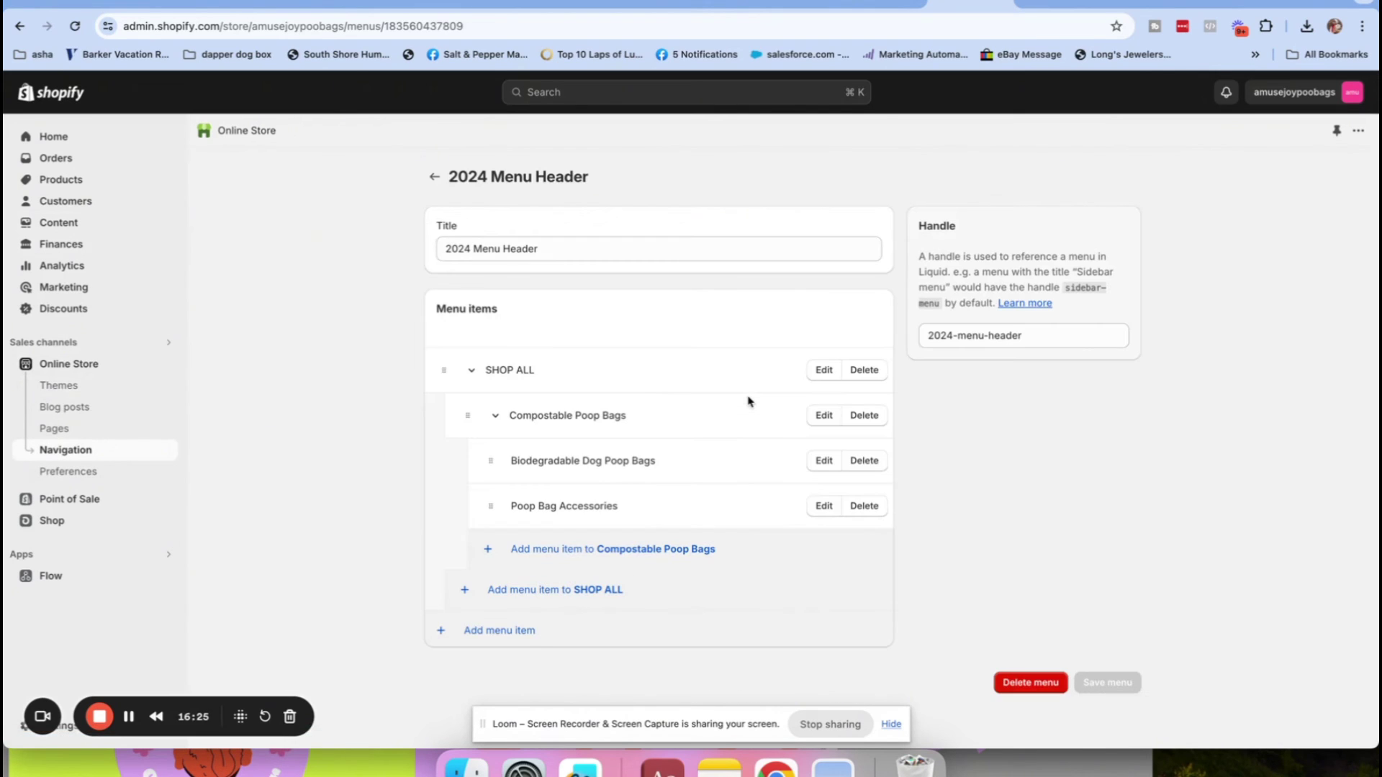
left_click_drag(490, 461, 453, 423)
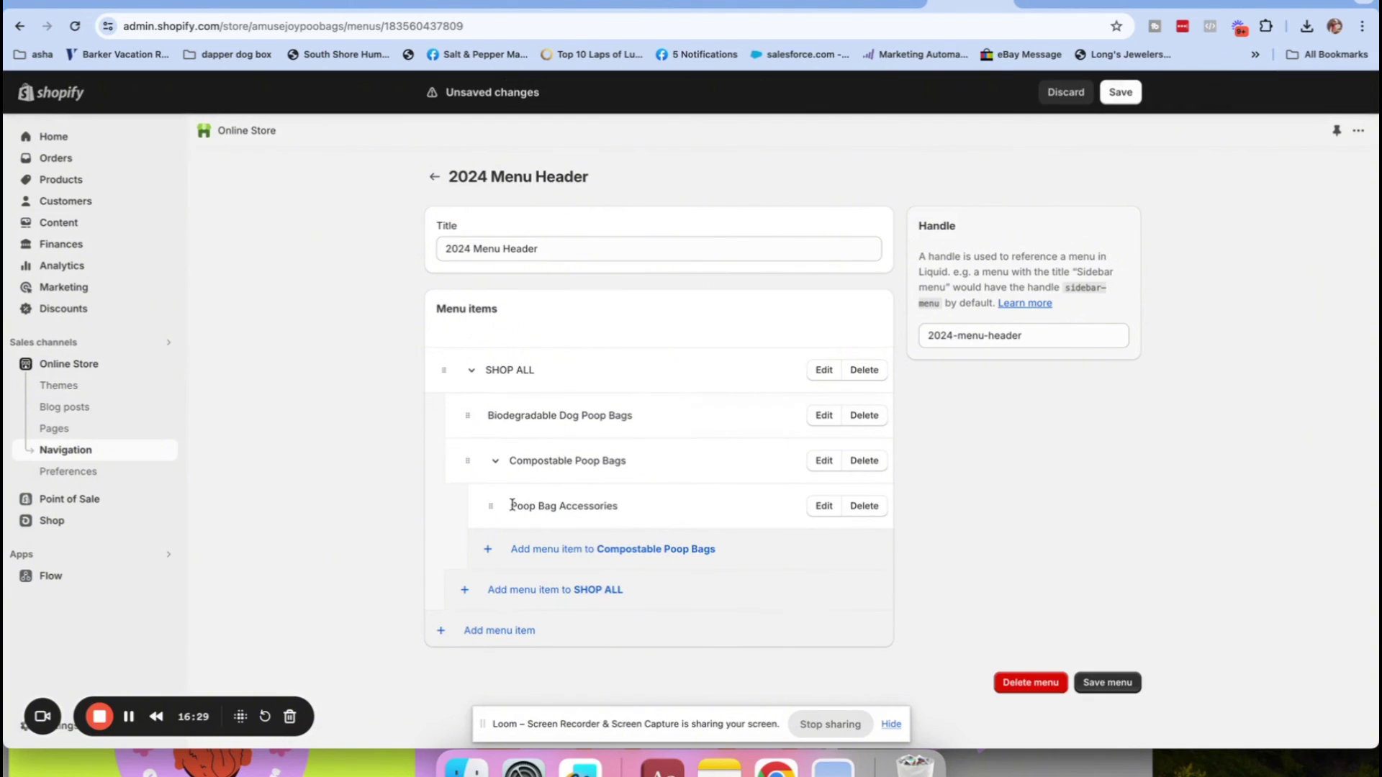
left_click_drag(493, 505, 442, 461)
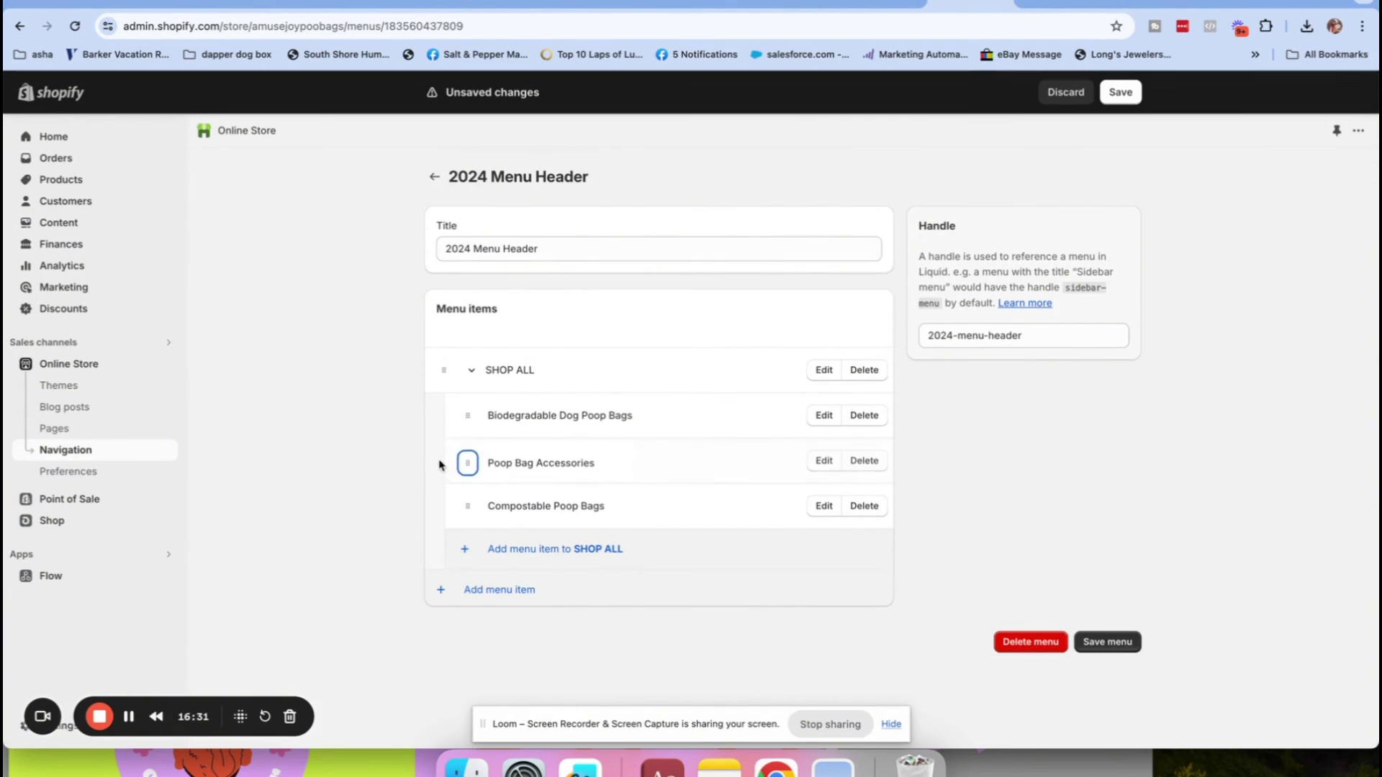
left_click_drag(469, 505, 465, 461)
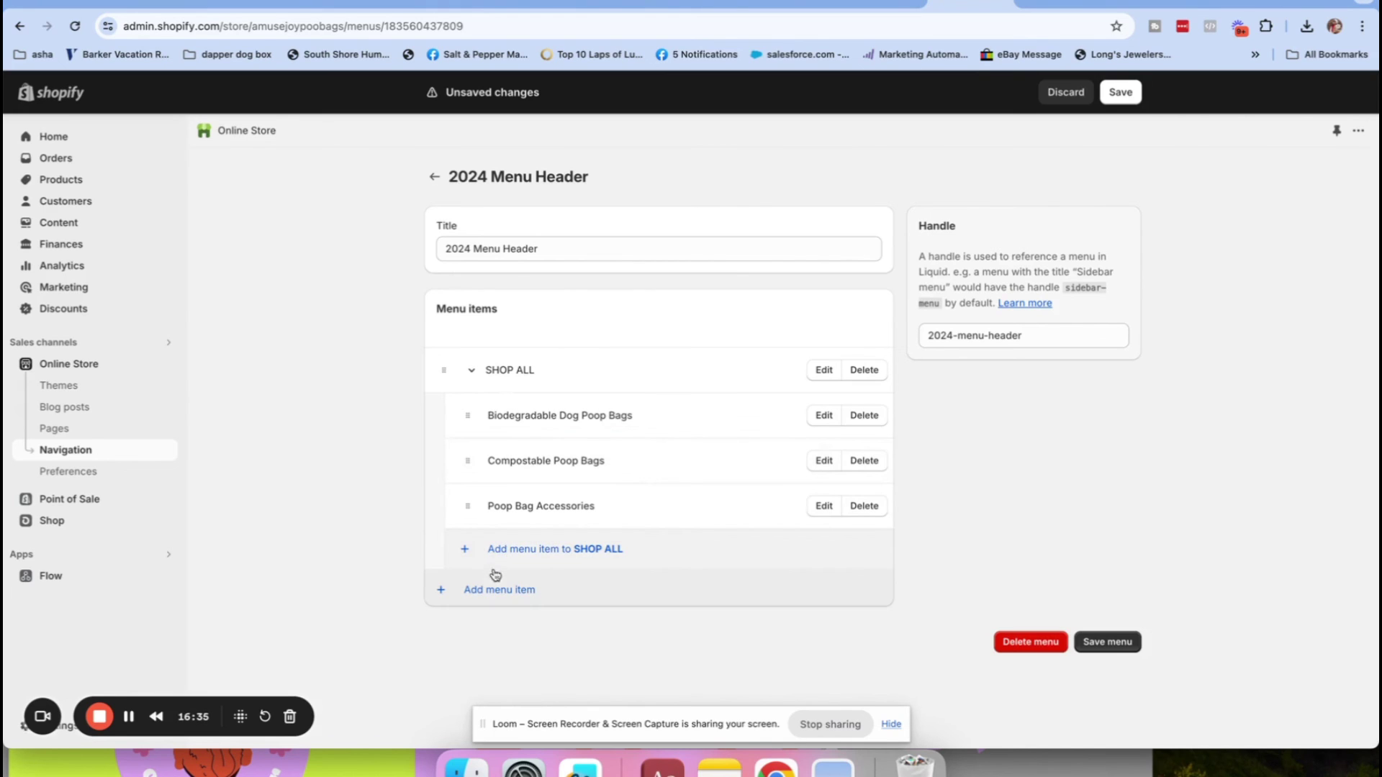
left_click(482, 592)
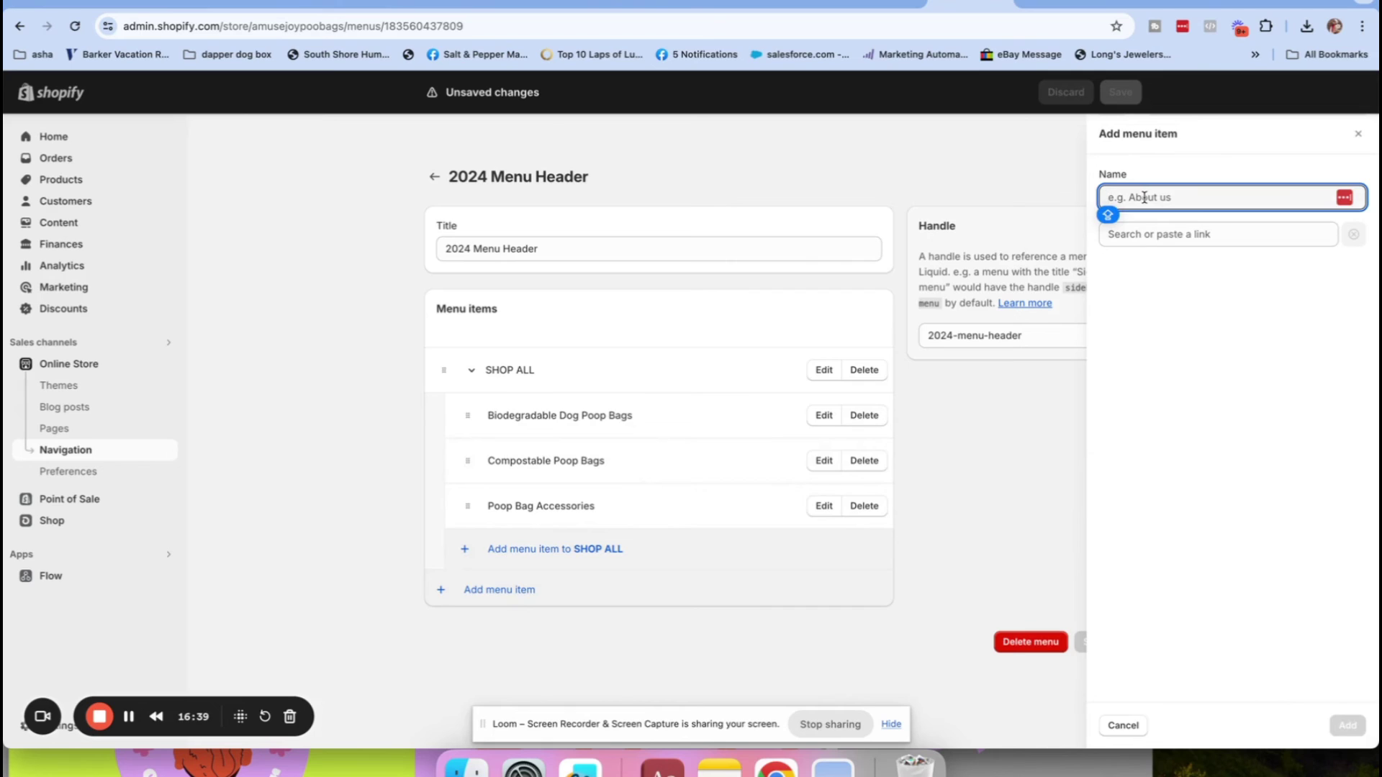
left_click(1121, 722)
left_click(1121, 722)
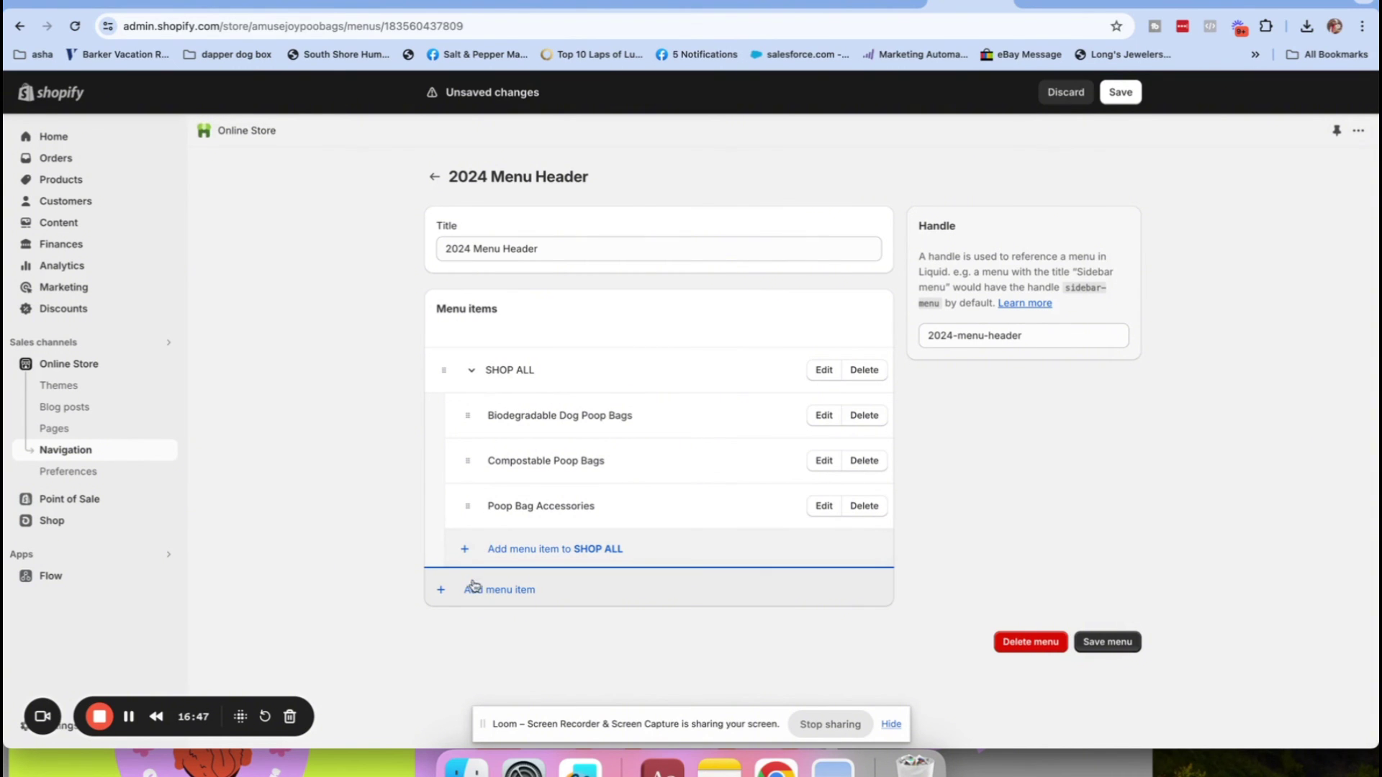
Add a top-level menu item named Abous Us to the 2024 Menu Header, linked to the Biodegradable Dog Poo Bags collection.
left_click(446, 591)
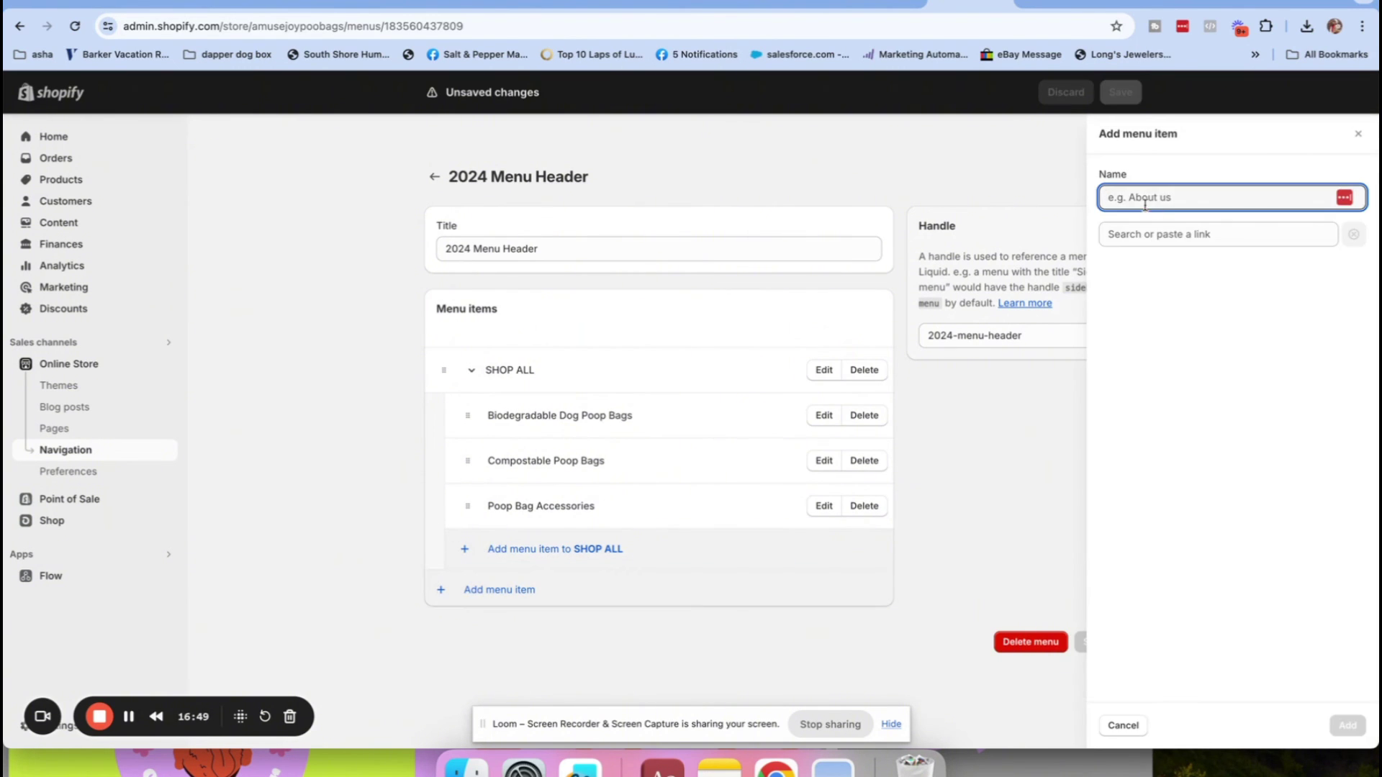
type("Abous Us")
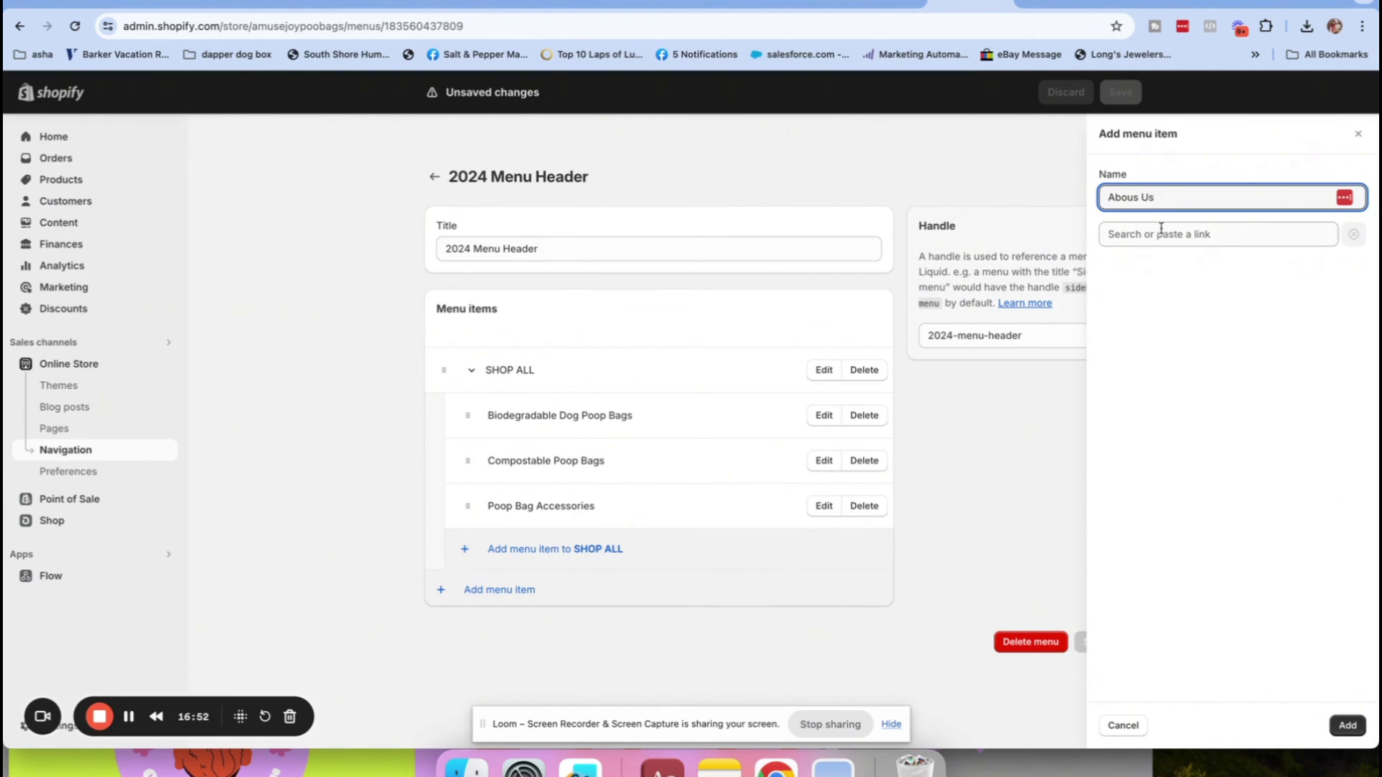
left_click(1160, 232)
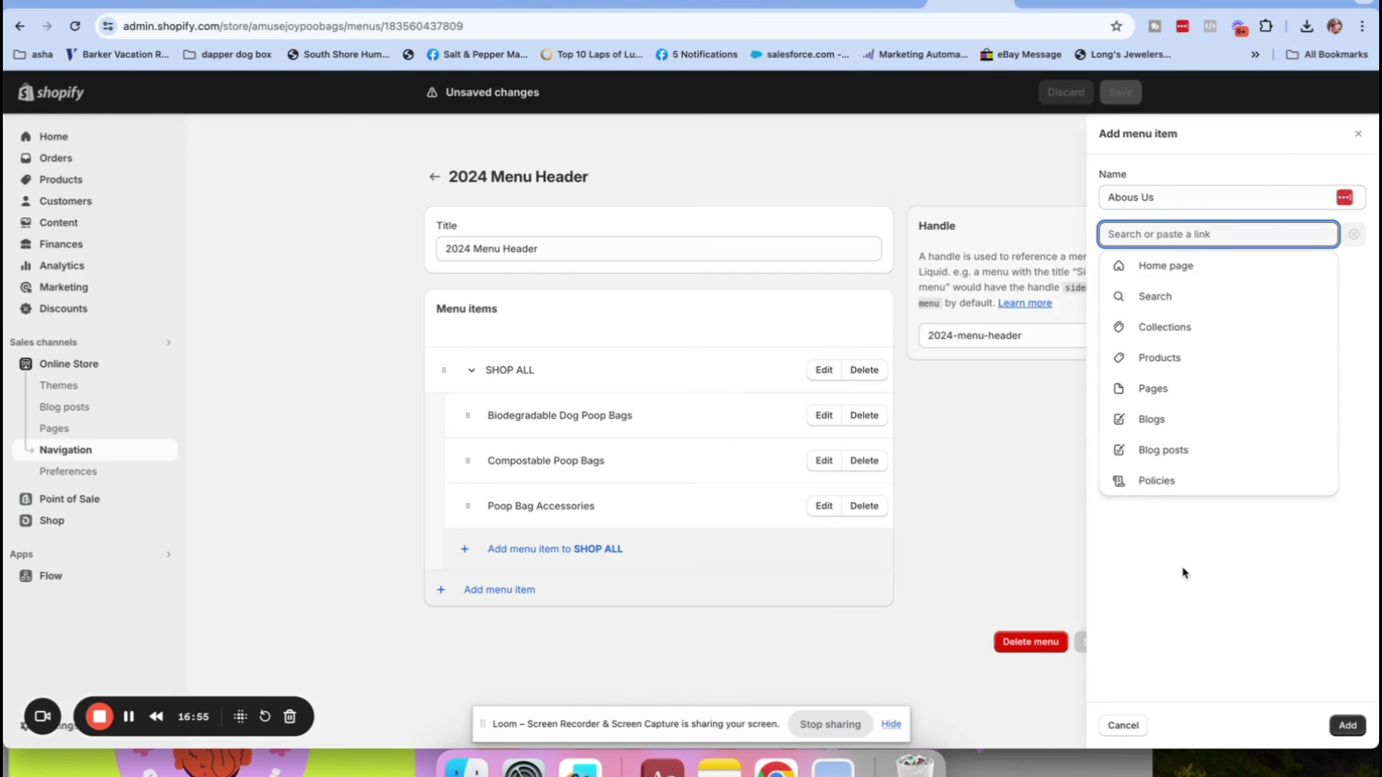
left_click(1145, 339)
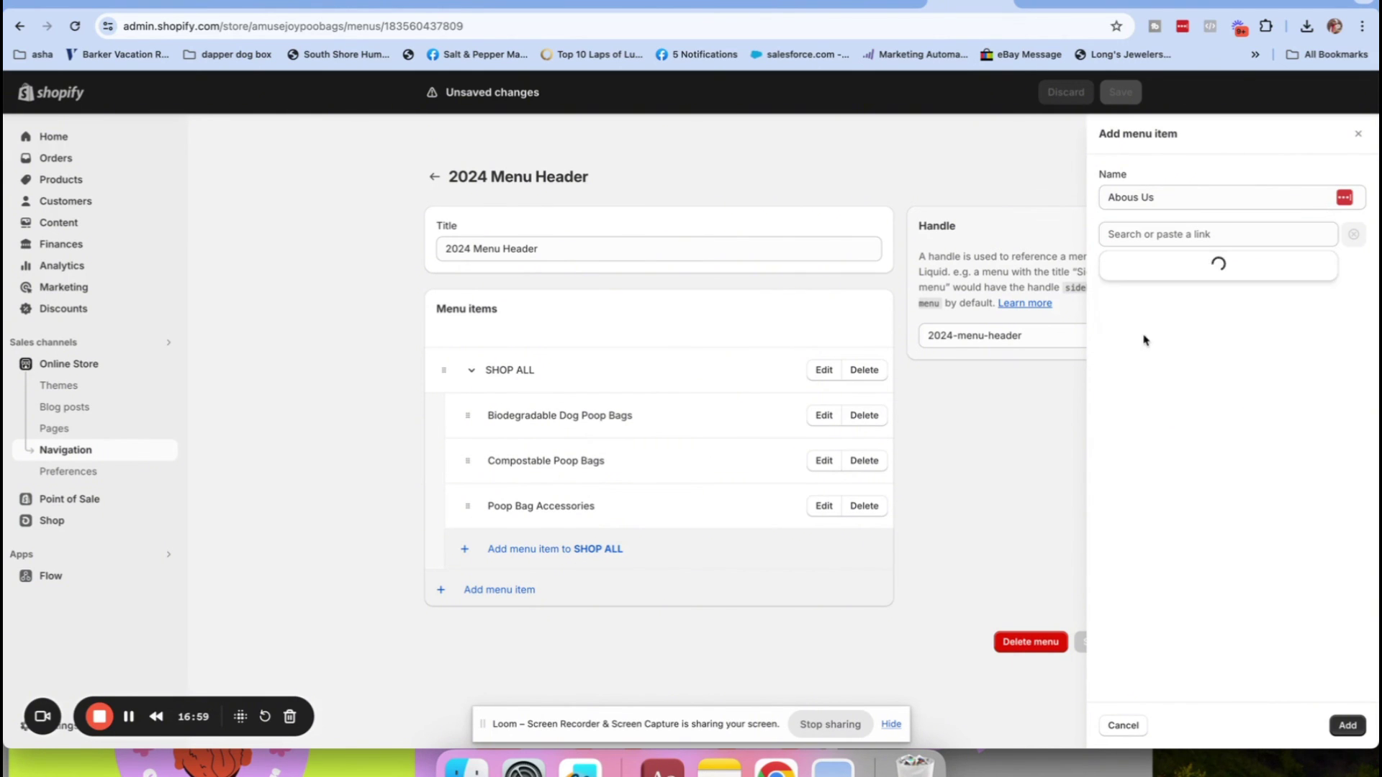
left_click(1143, 328)
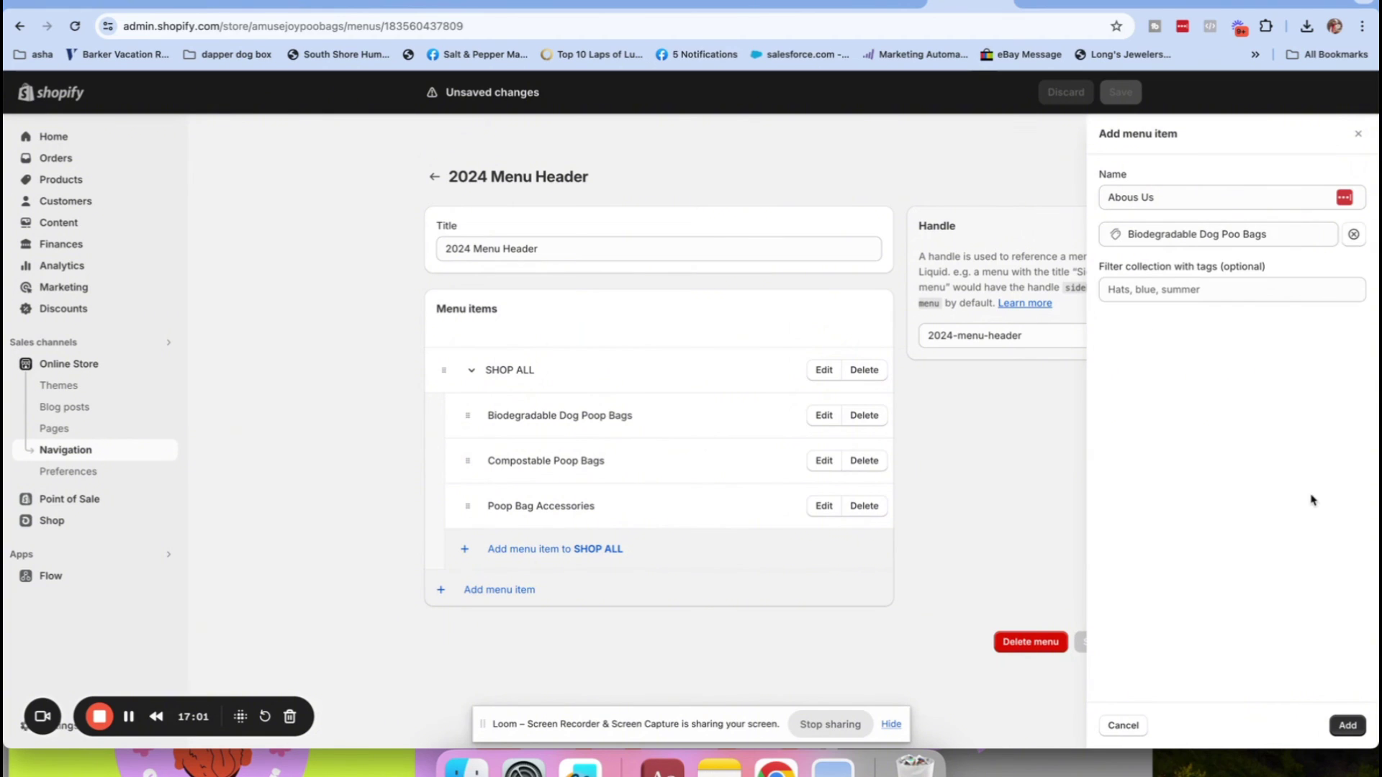
left_click(1348, 725)
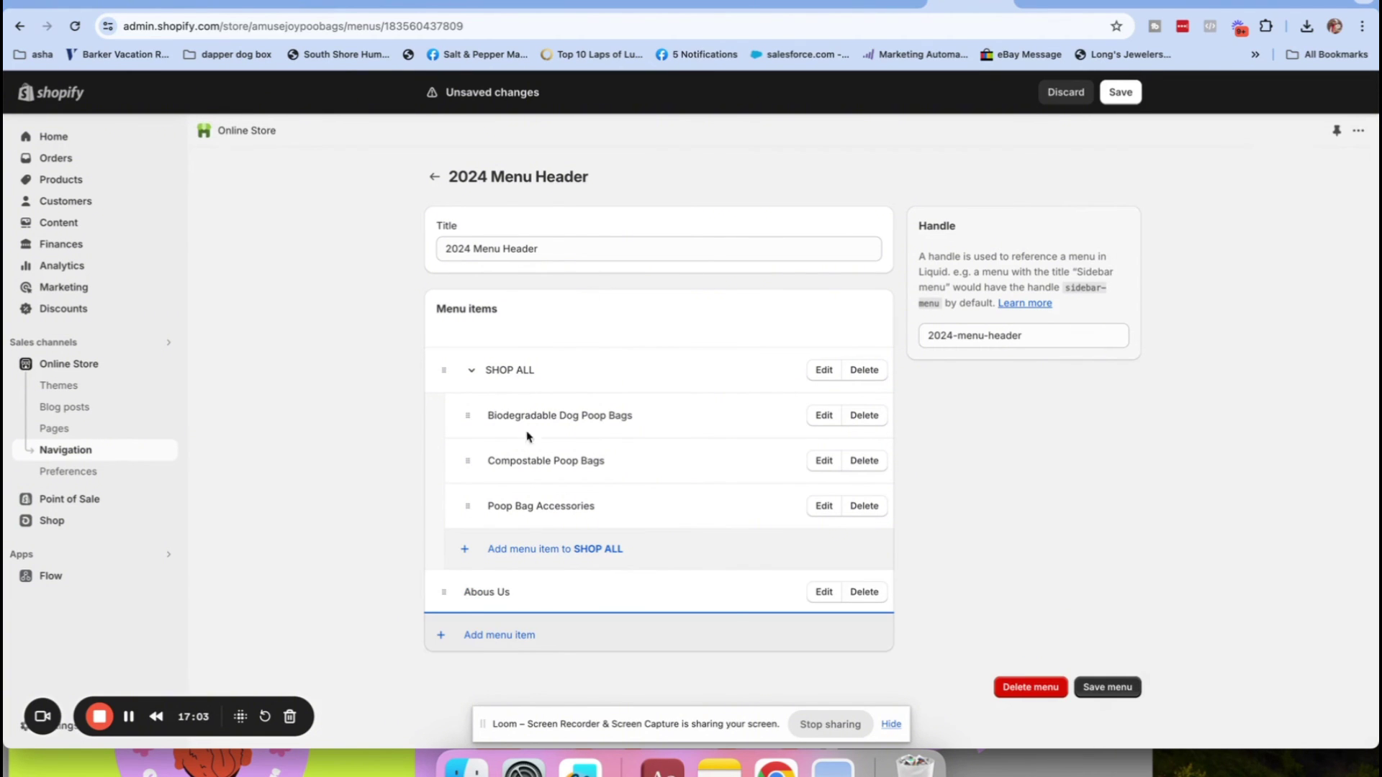
Add a top-level menu item named Our Impact, linked to the Compostable Dog Poo Bags collection.
left_click(441, 636)
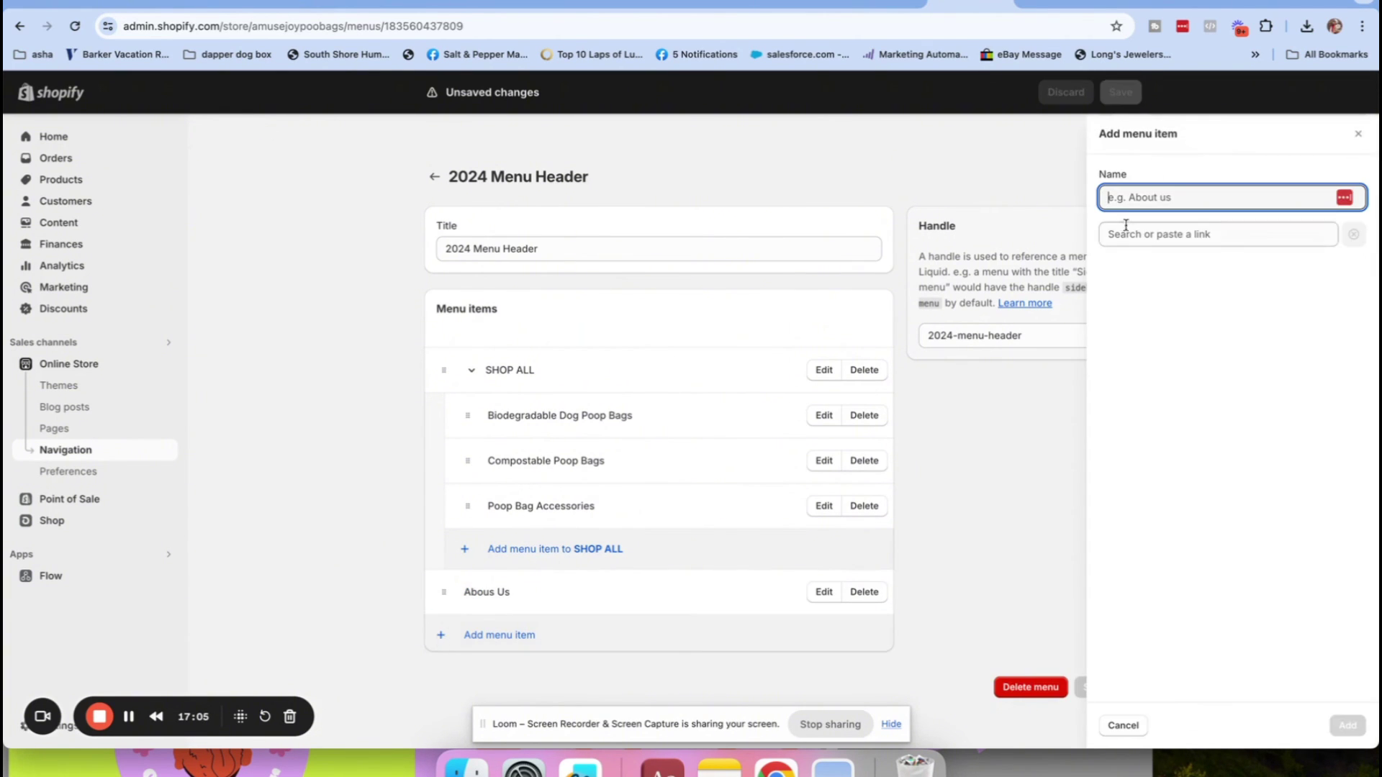
type("Our Impact")
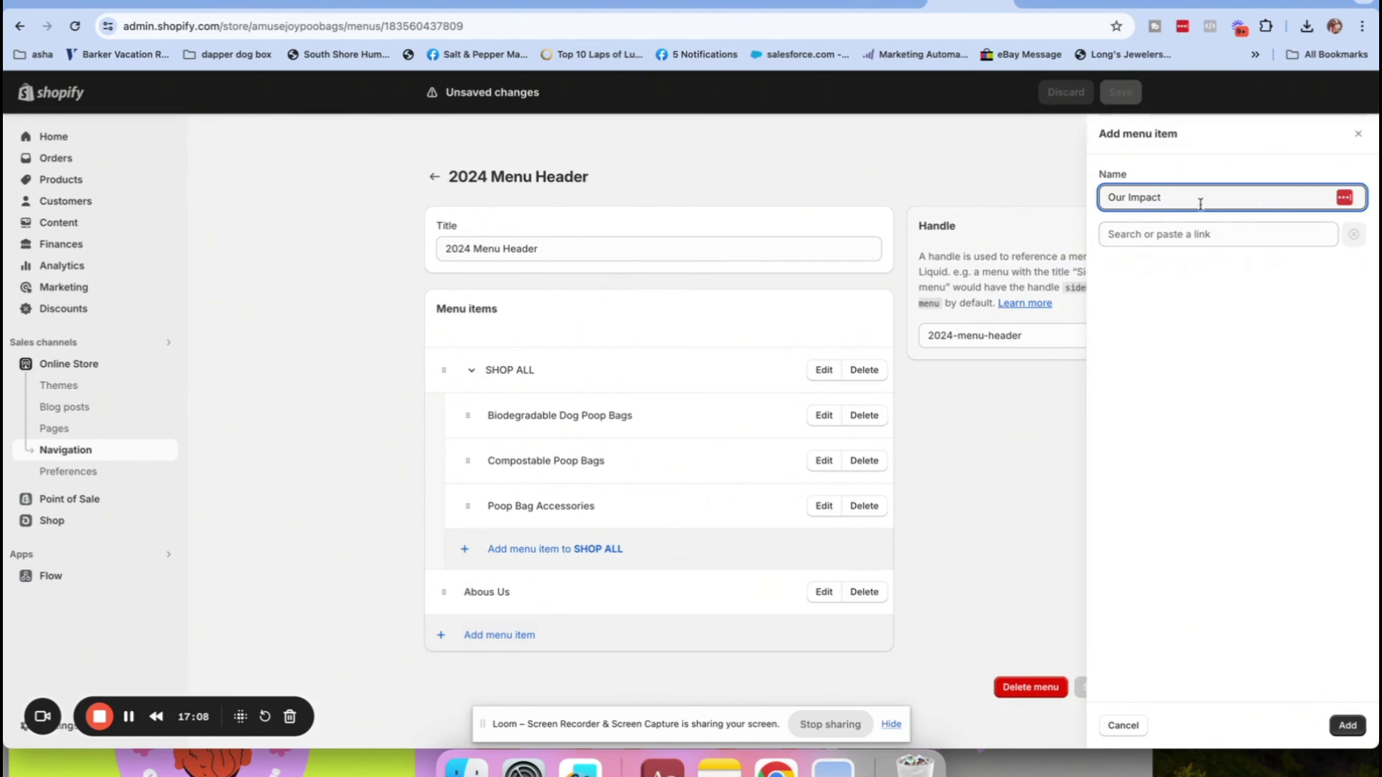
left_click(1173, 234)
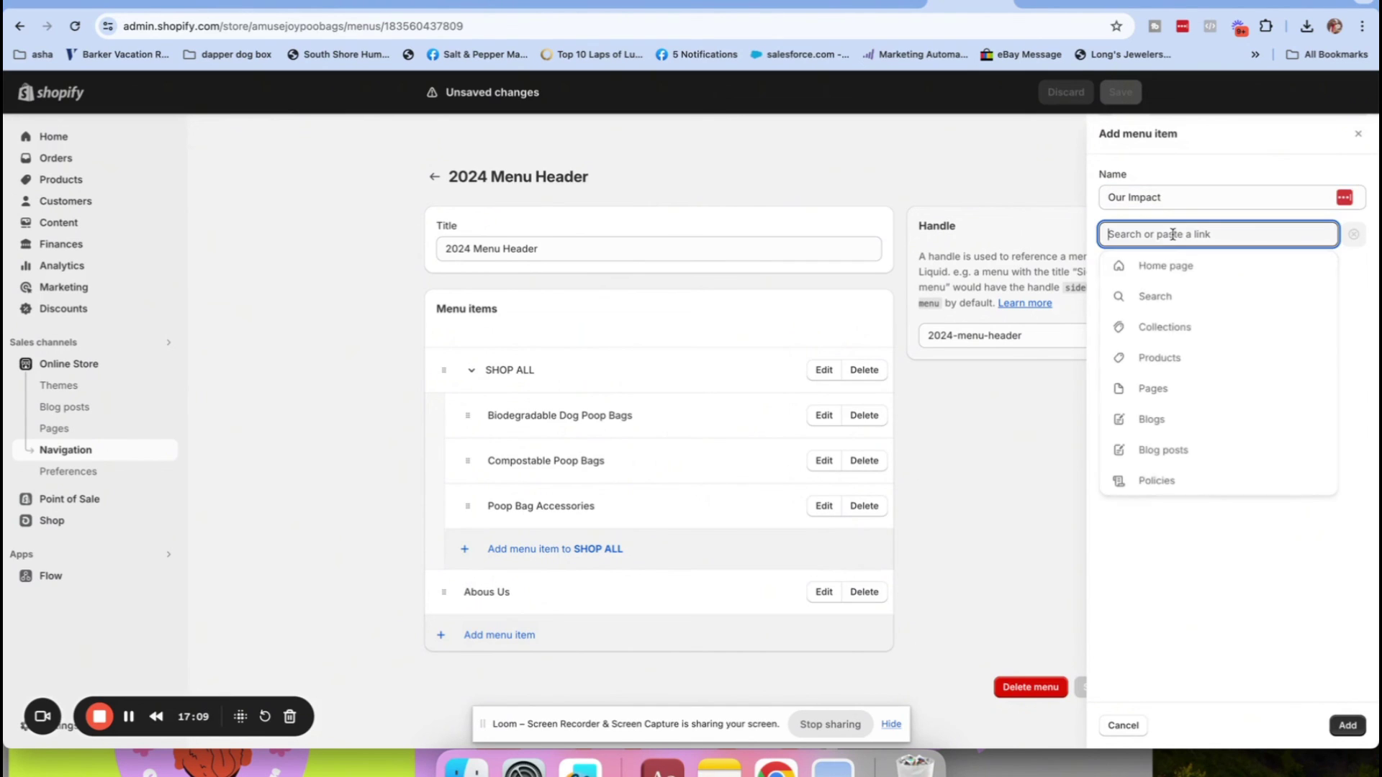
left_click(1156, 326)
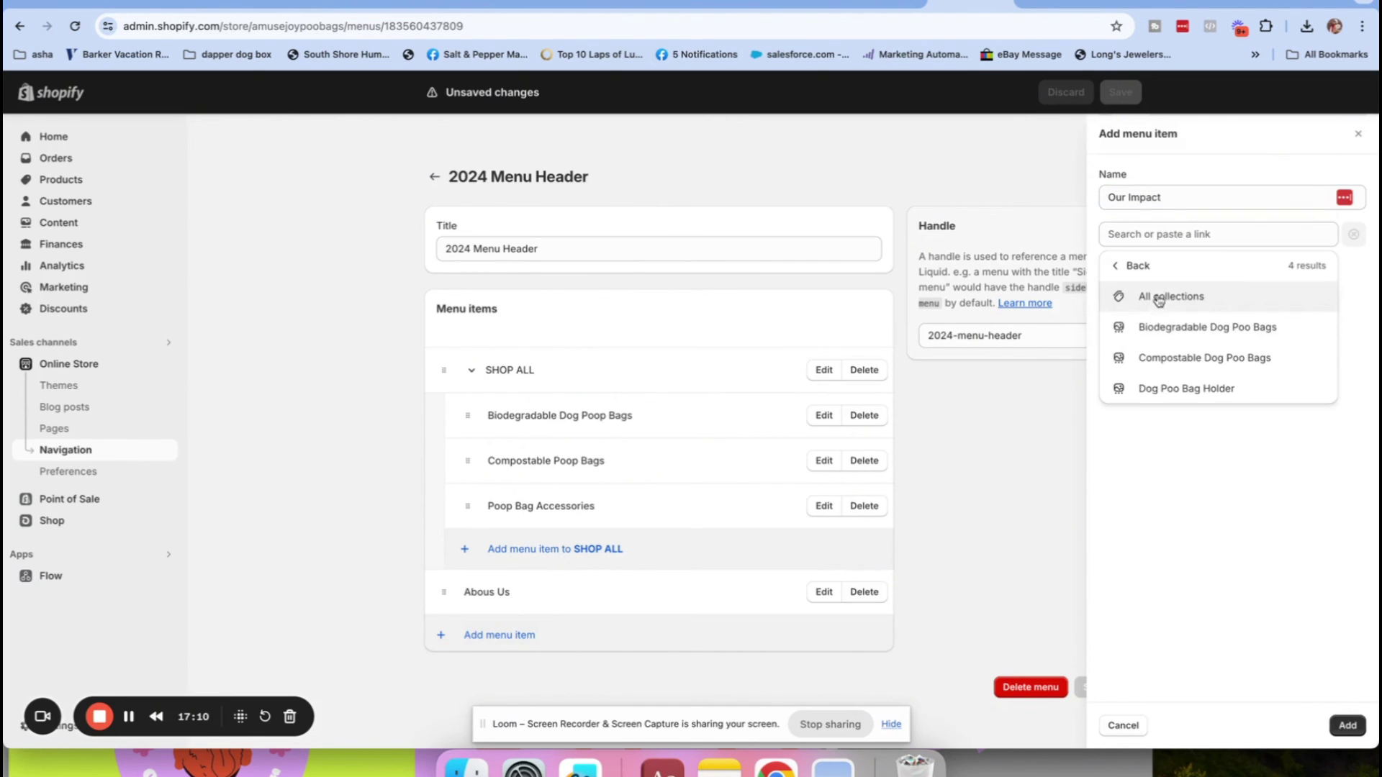
left_click(1151, 358)
left_click(1347, 725)
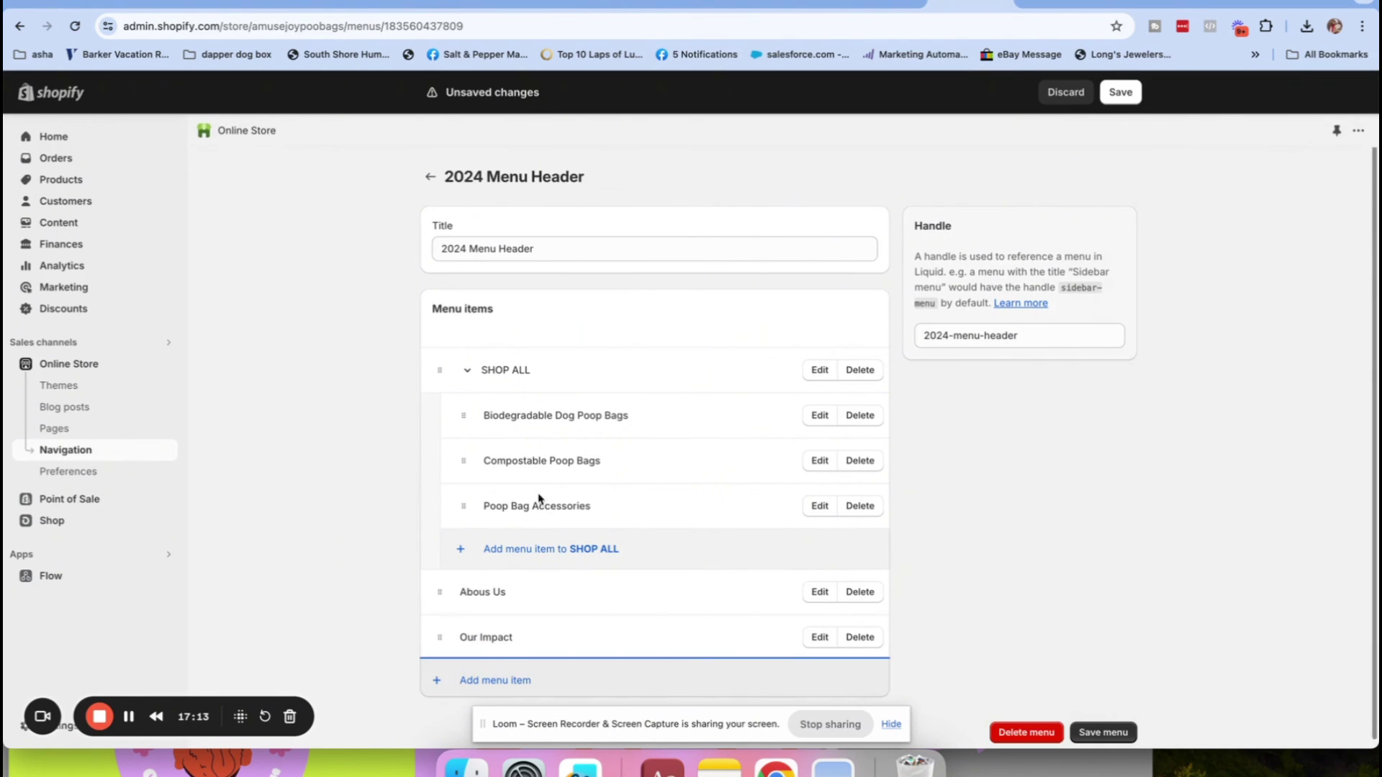
Add a top-level menu item named Blog, linked to the News blog, and save the menu.
left_click(434, 682)
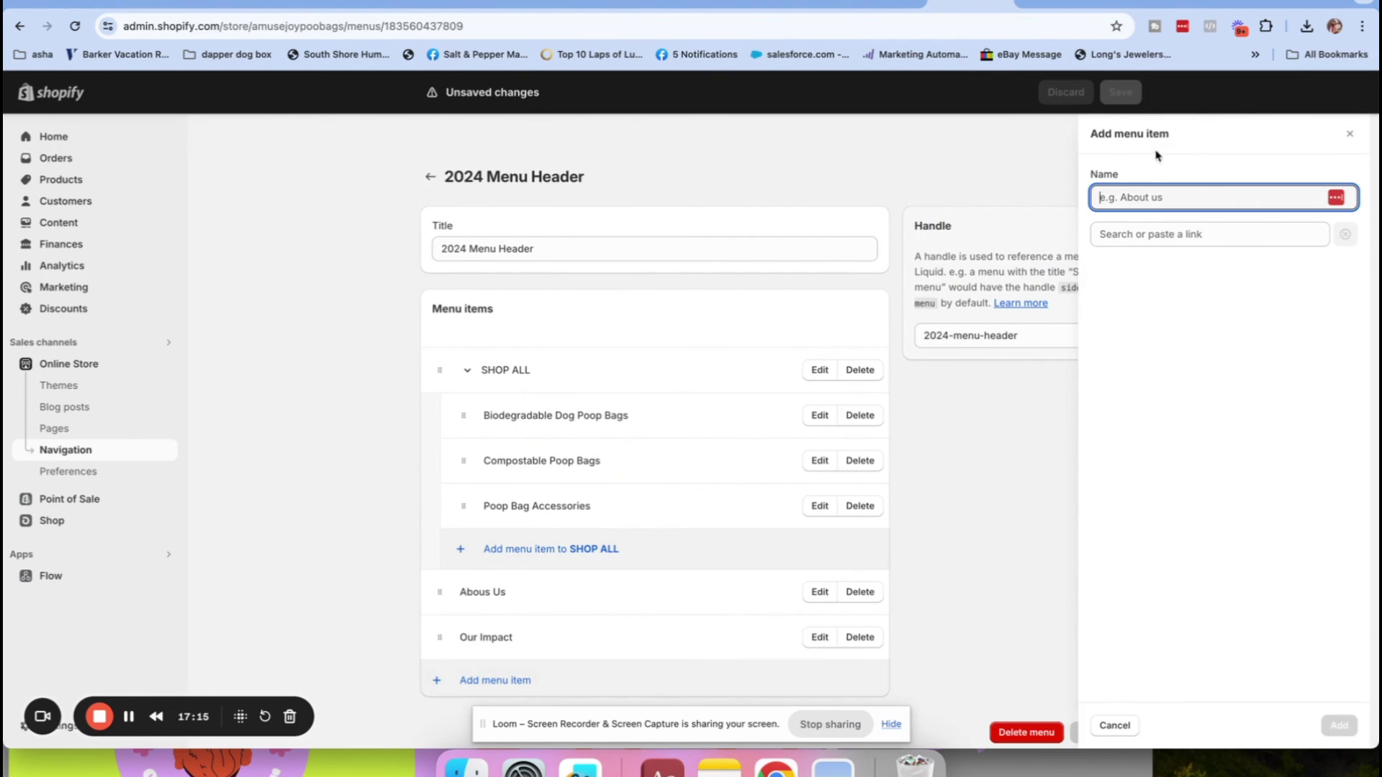
type("Blog")
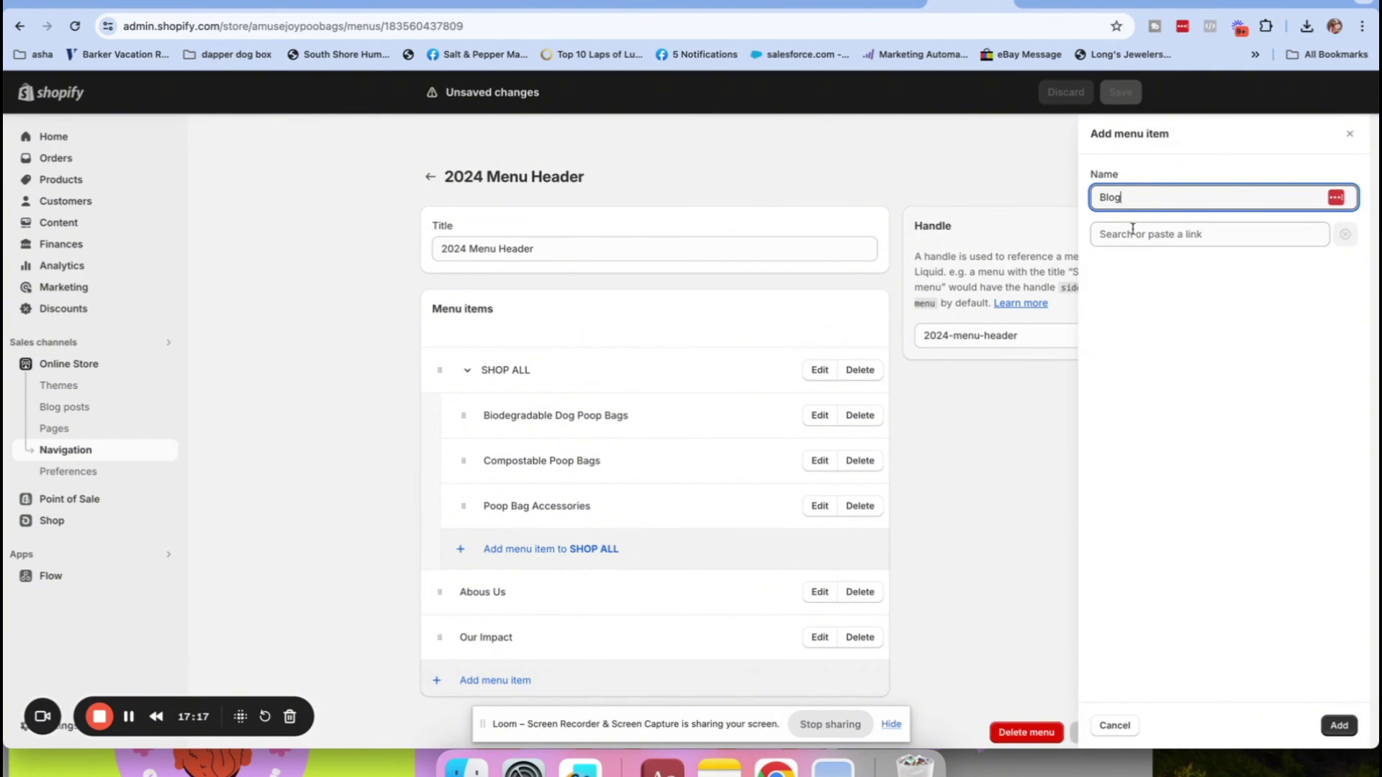
left_click(1132, 231)
left_click(1147, 430)
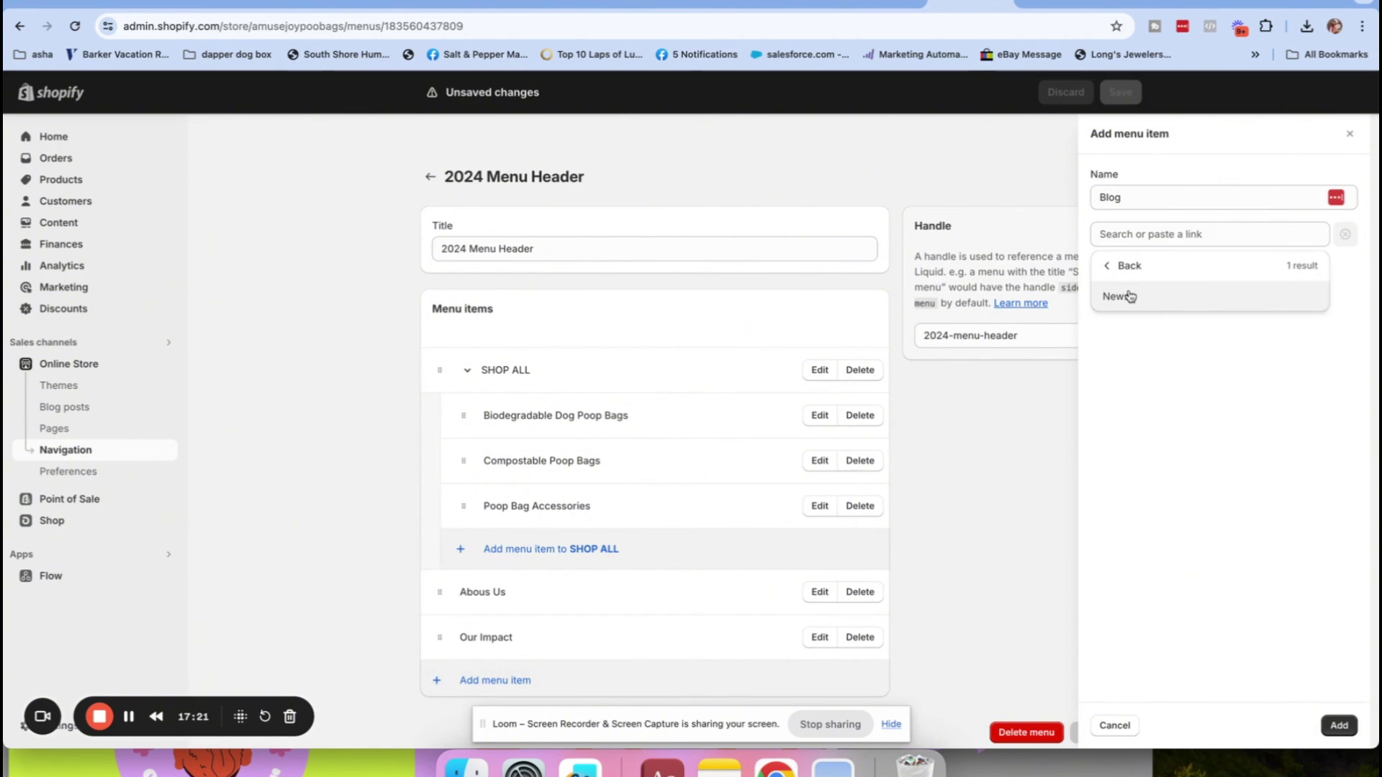
left_click(1120, 296)
left_click(1339, 726)
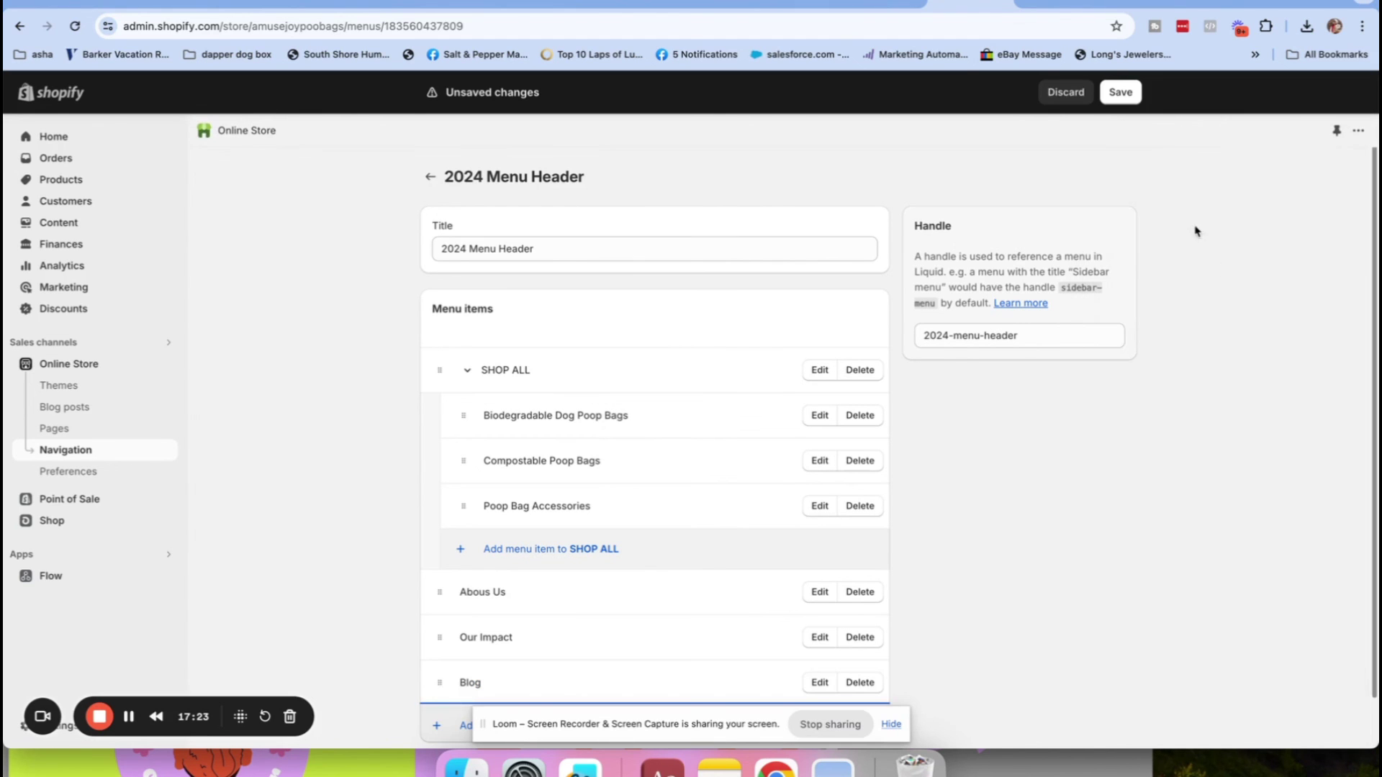
left_click(1121, 93)
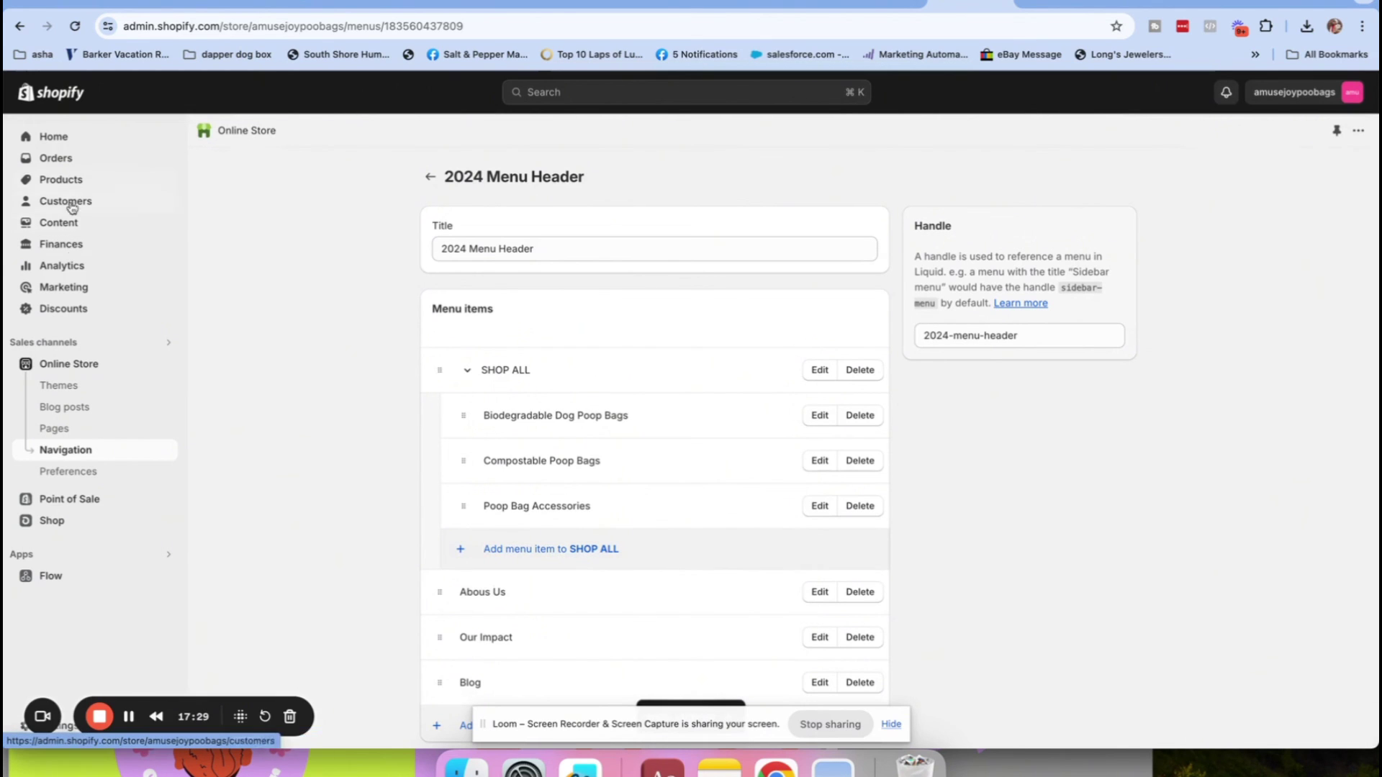
Check the header's menu items and assigned menu in the Dawn theme editor, and return to the themes overview.
left_click(48, 387)
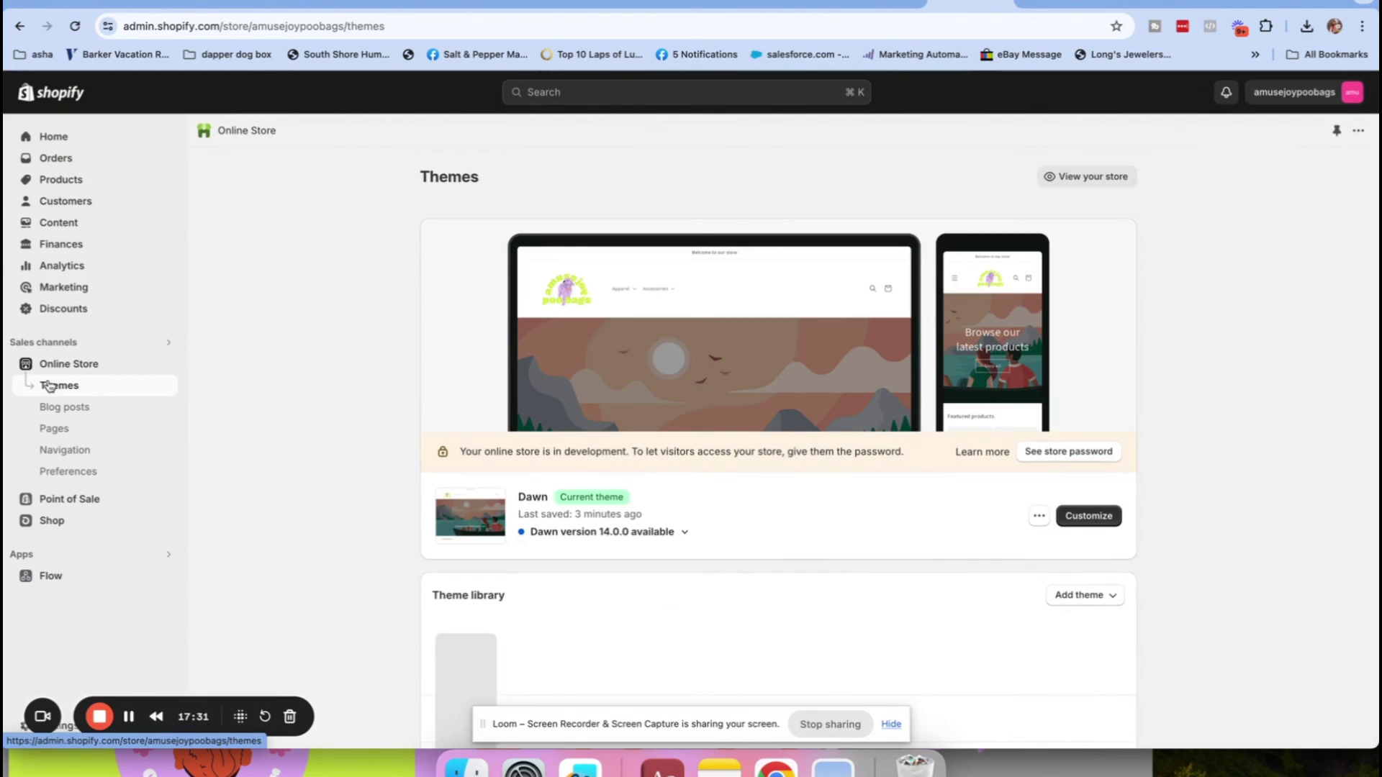
left_click(1084, 518)
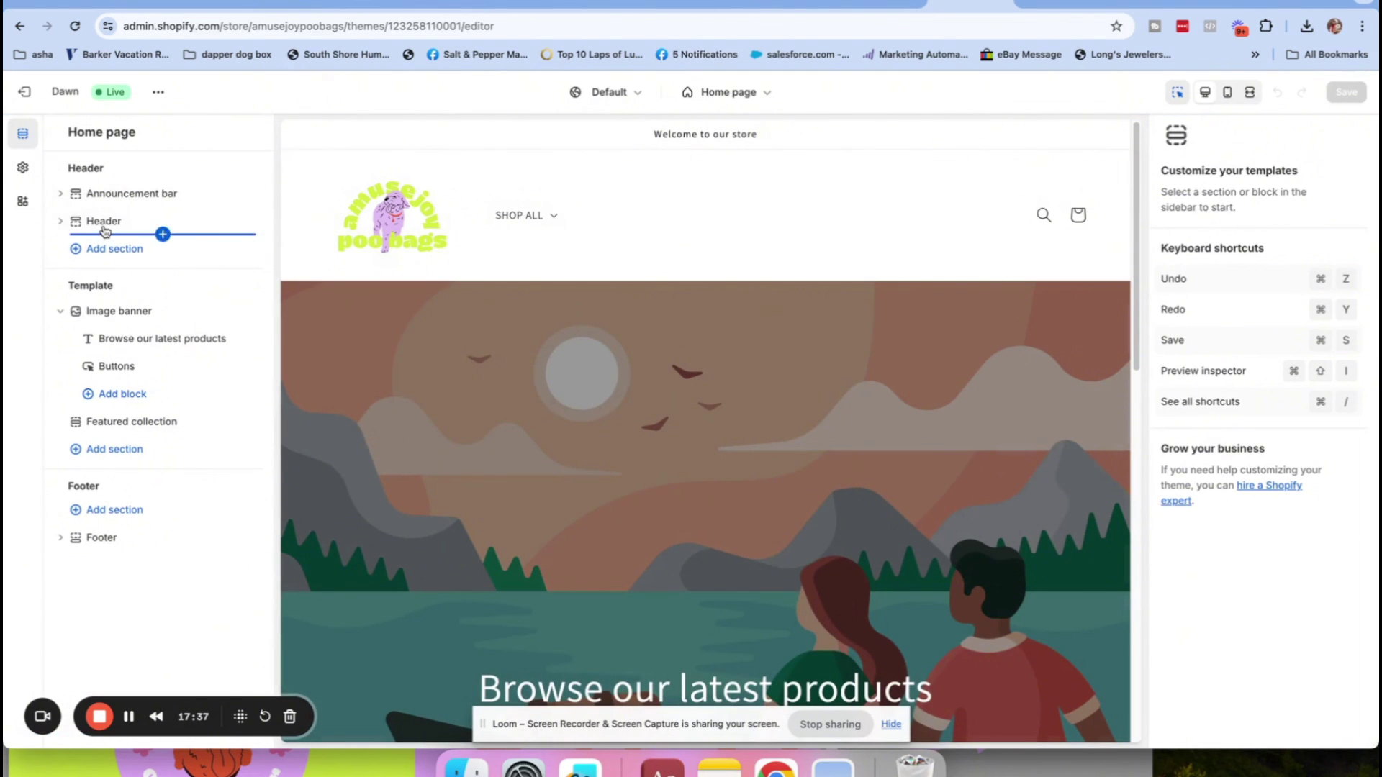
left_click(483, 187)
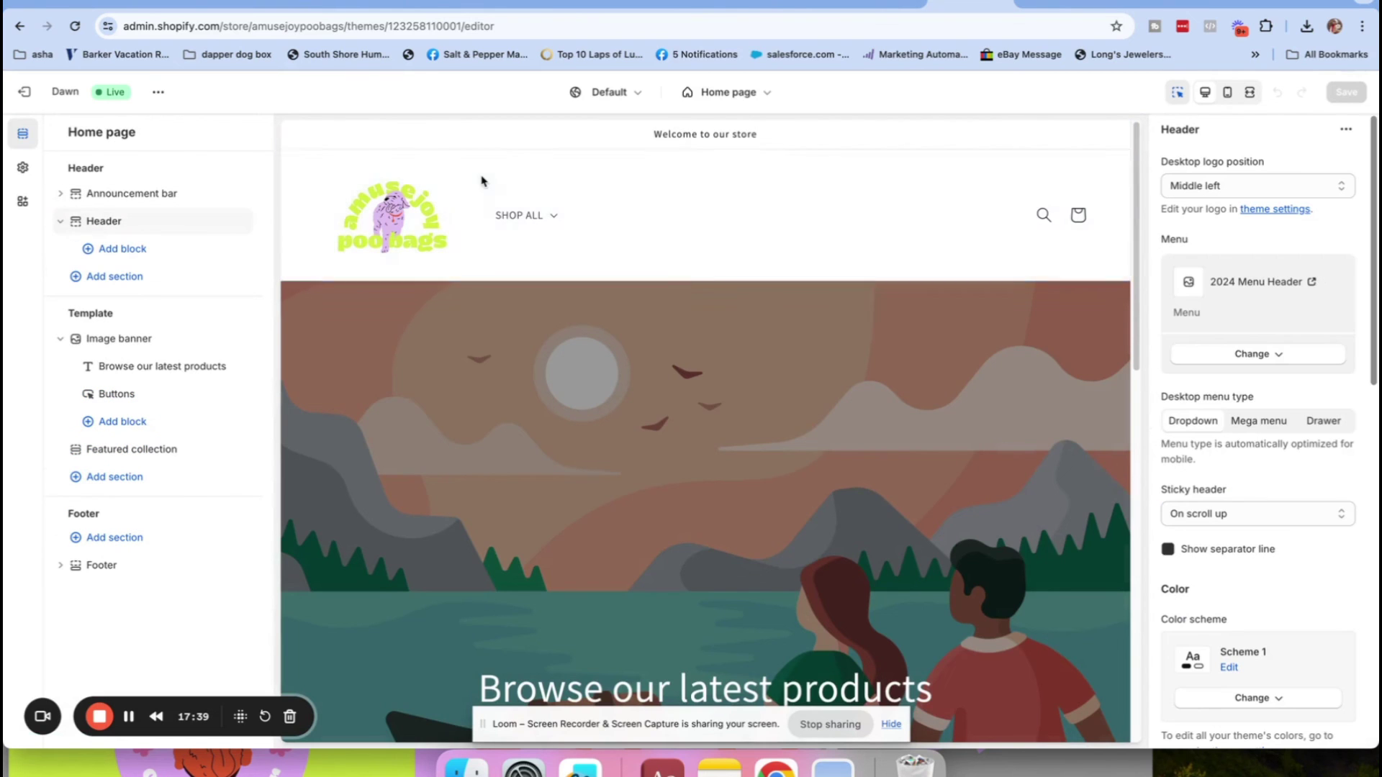
left_click(24, 92)
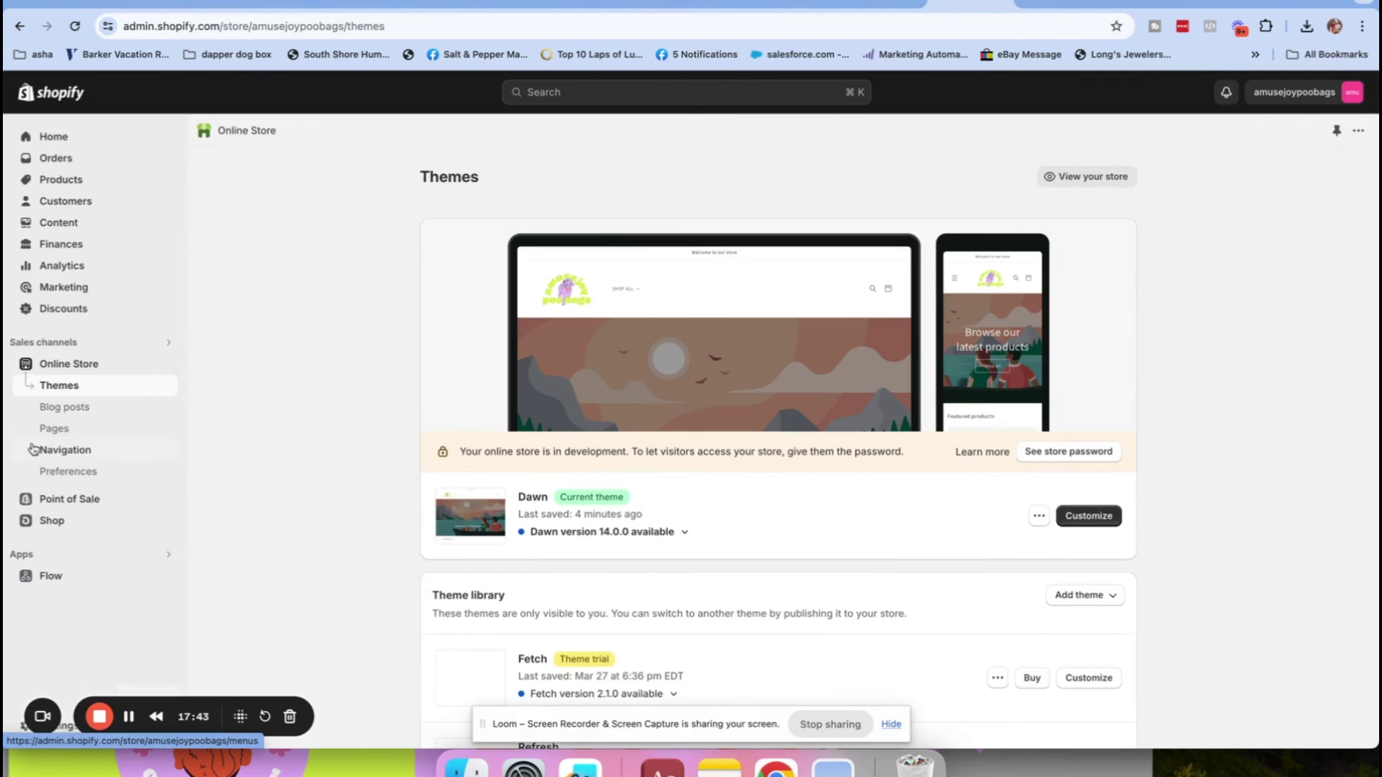
Reopen the 2024 Menu Header and review its full list of menu items.
left_click(65, 450)
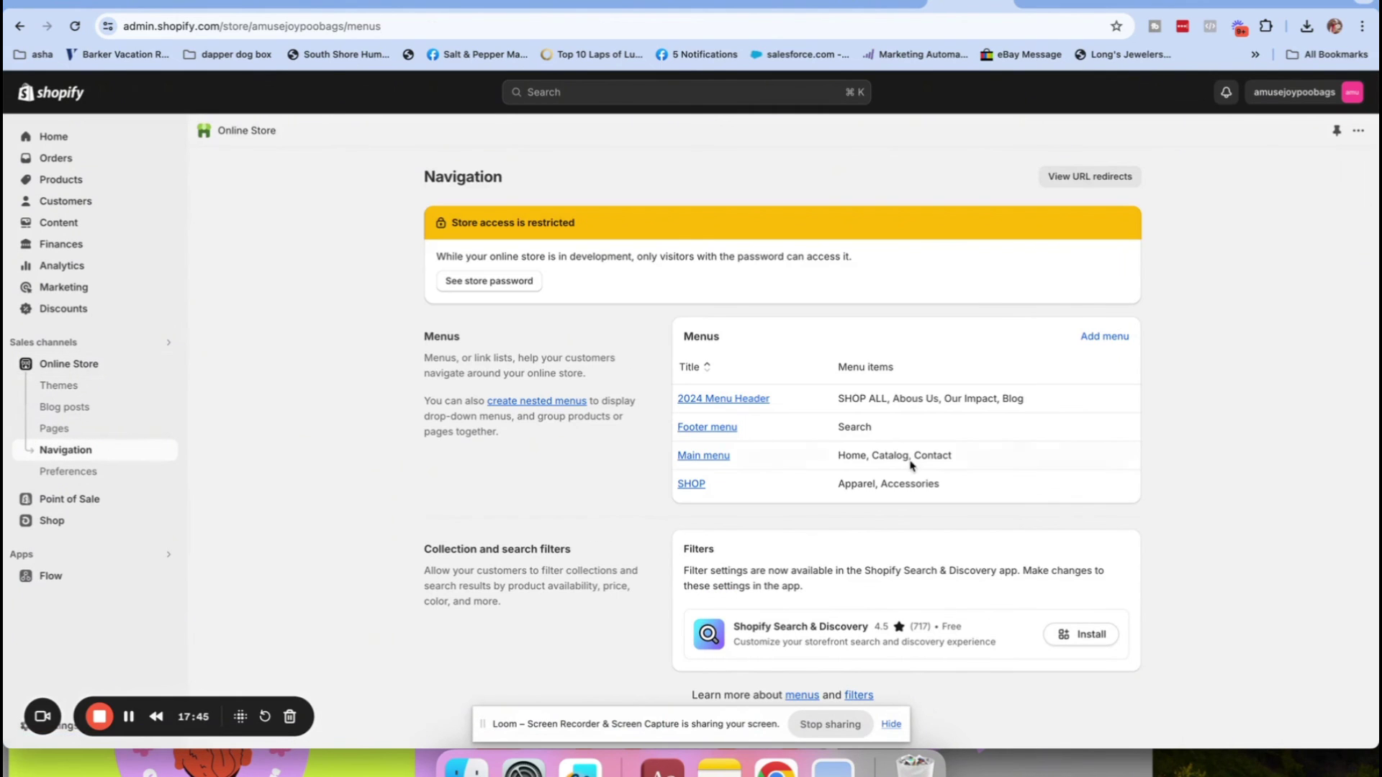
left_click(741, 399)
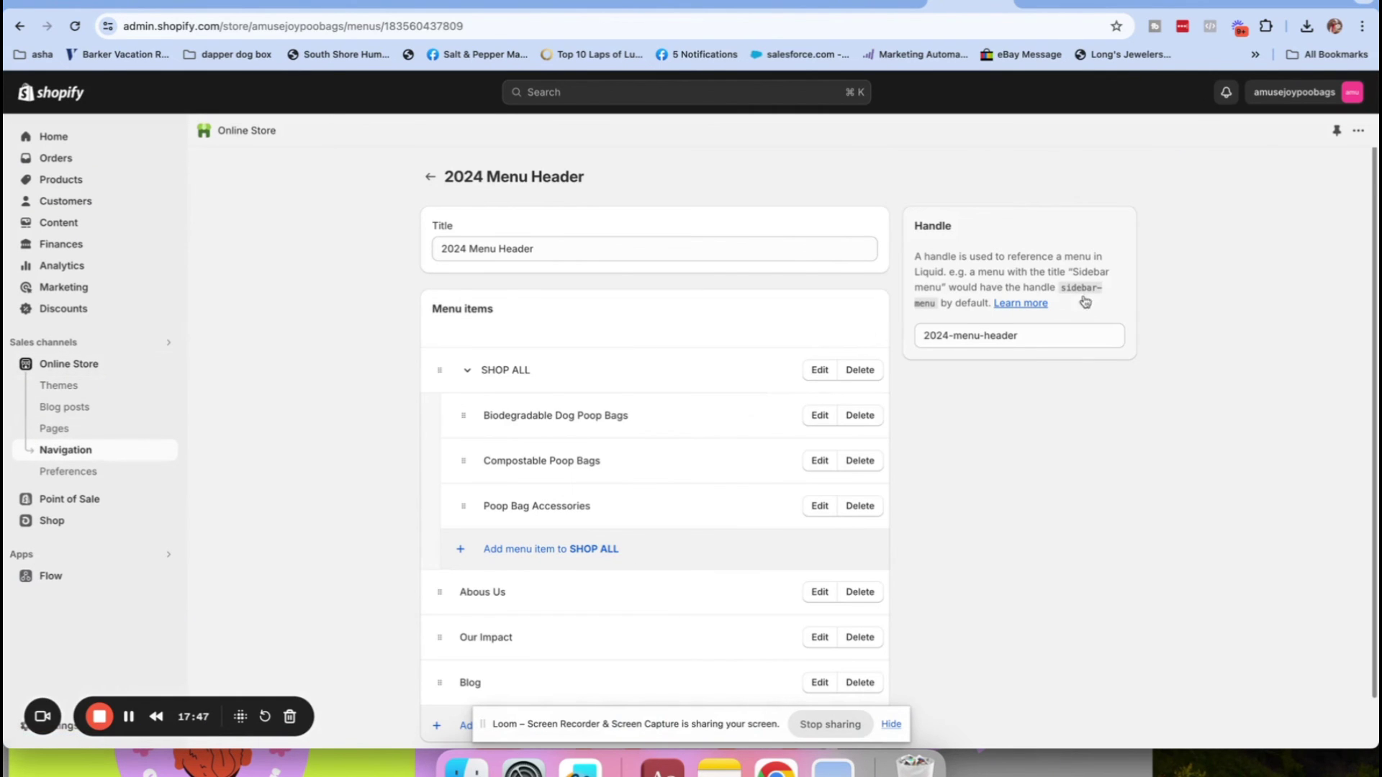
left_click_drag(1372, 171, 1375, 275)
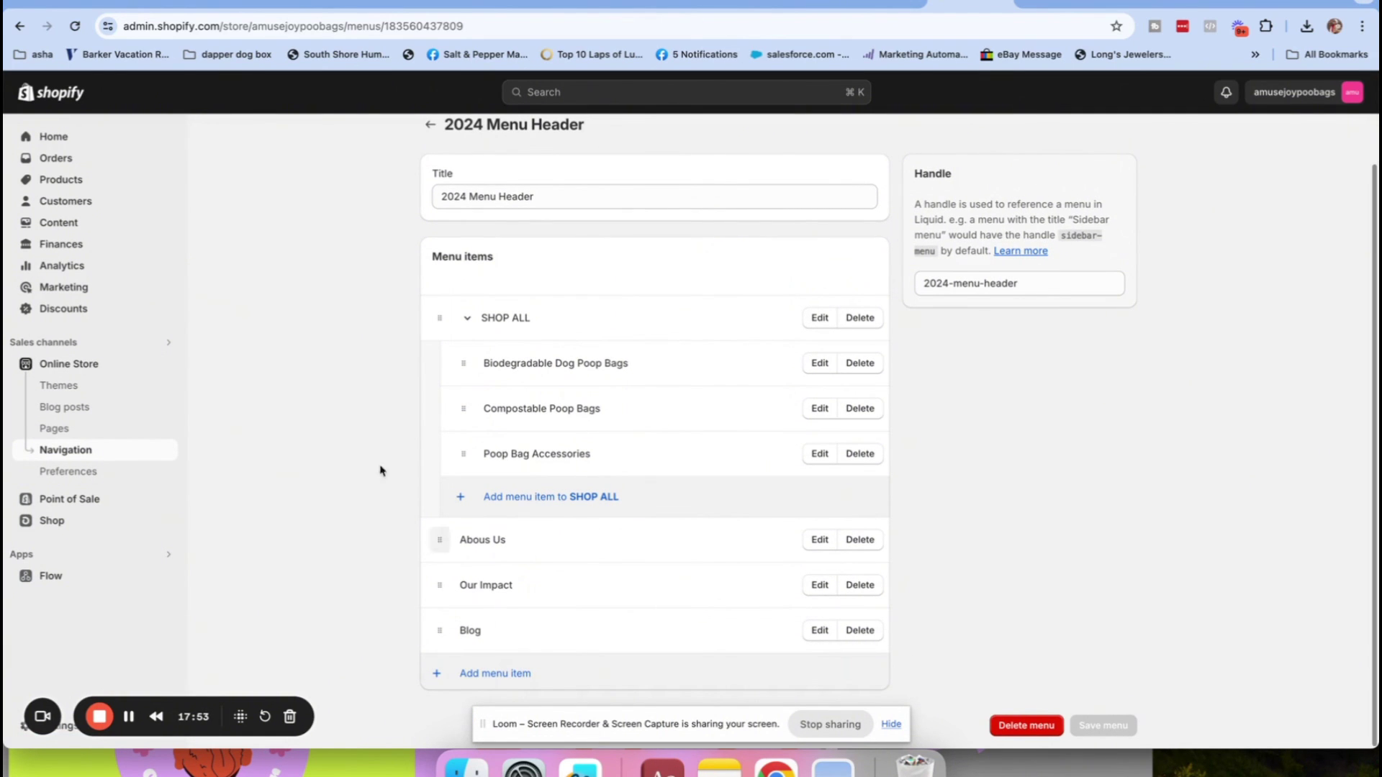
Reload the live storefront and examine the top-level entries in the header navigation.
left_click(58, 386)
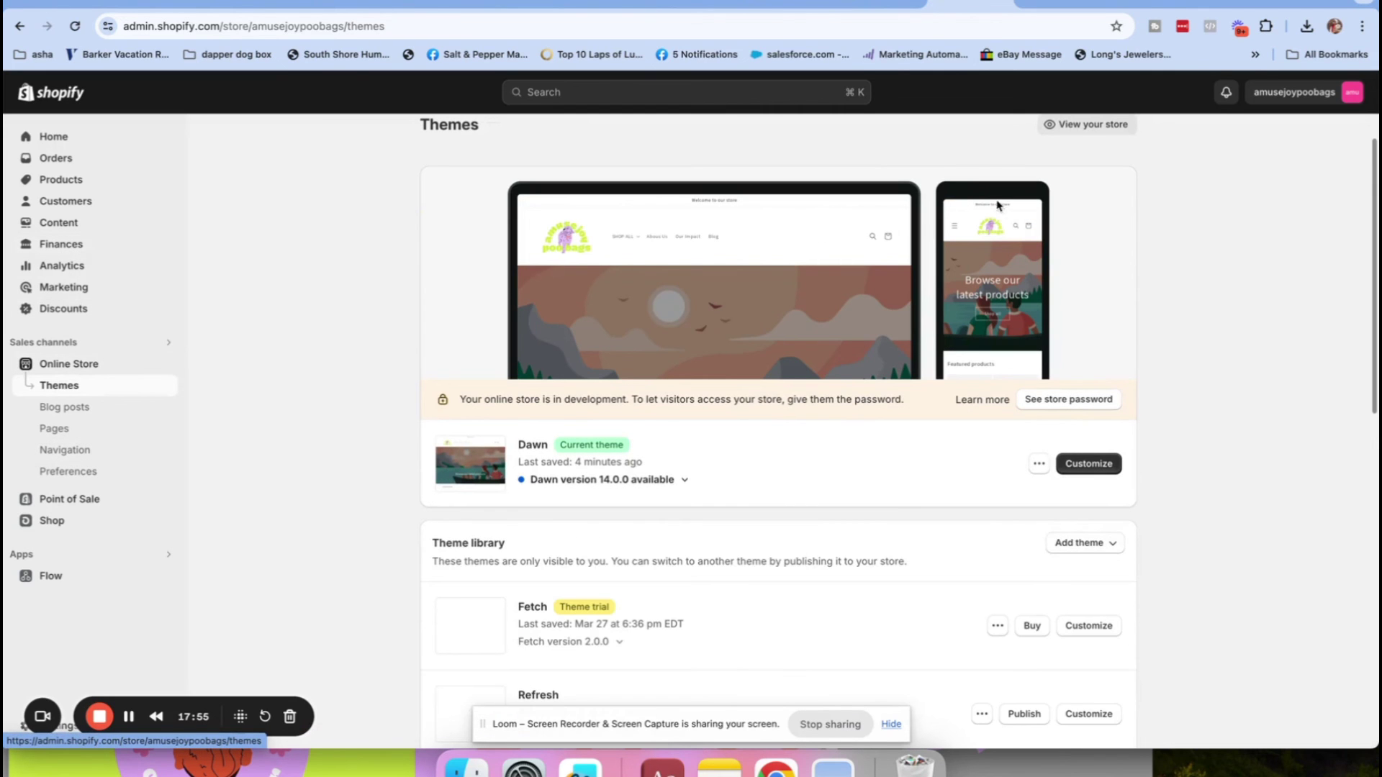
left_click(1058, 6)
left_click(634, 30)
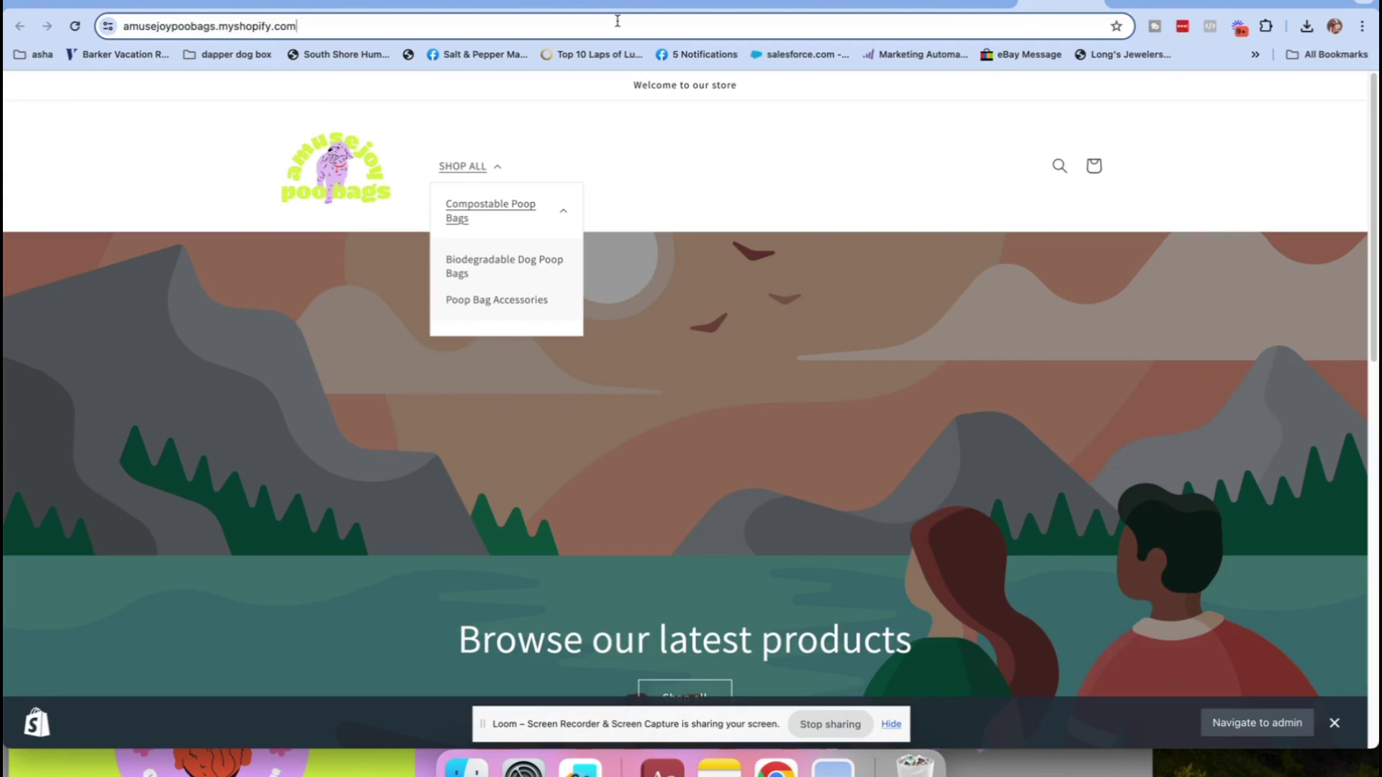
key("Return")
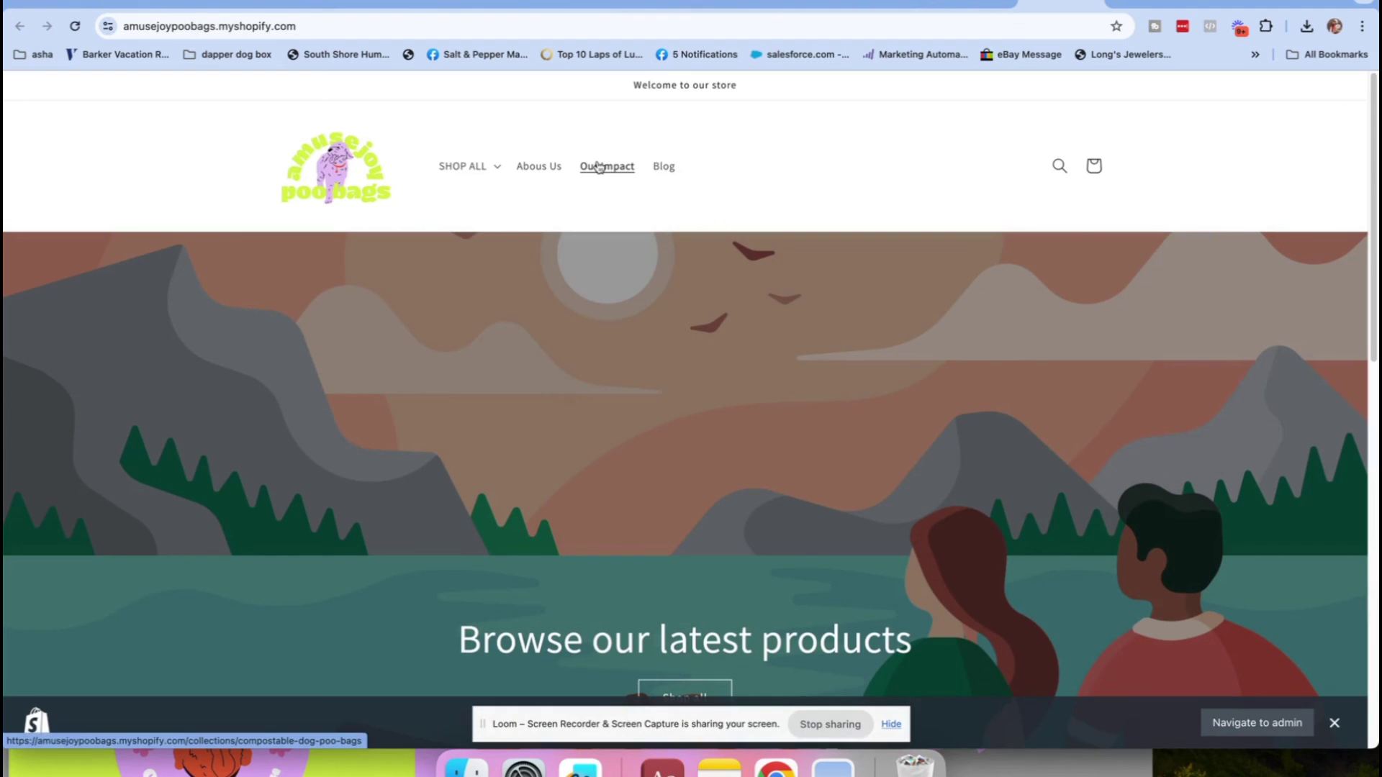